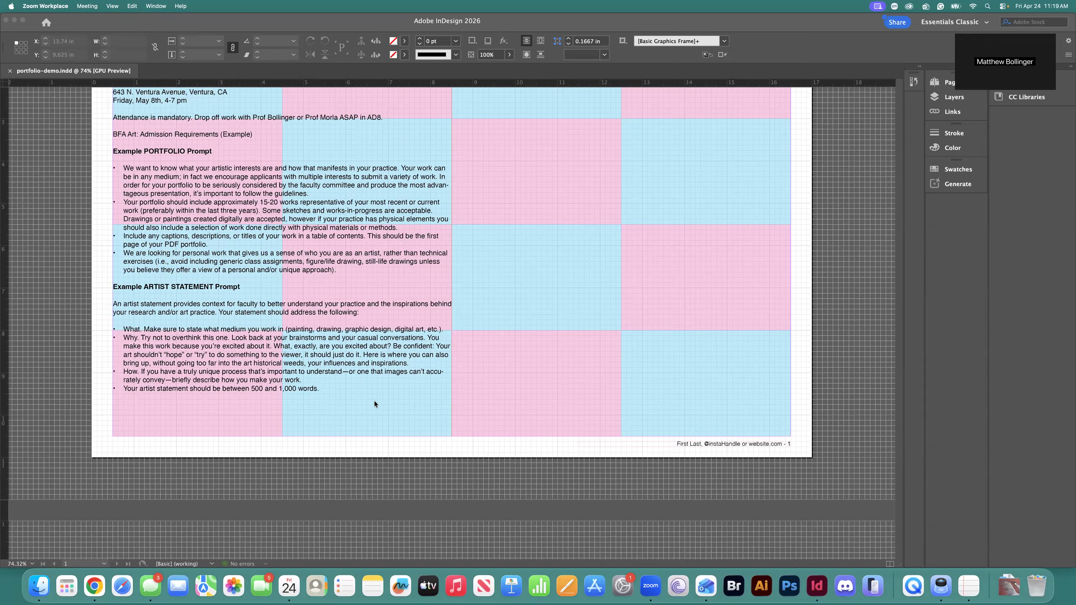
scroll(374, 404, up, 5)
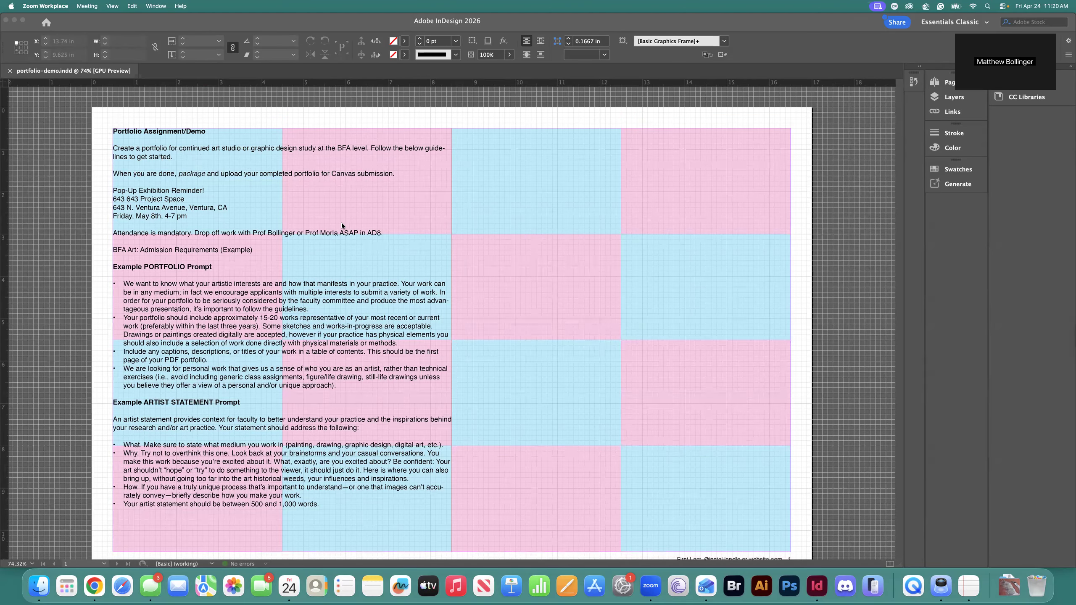
scroll(350, 245, down, 2)
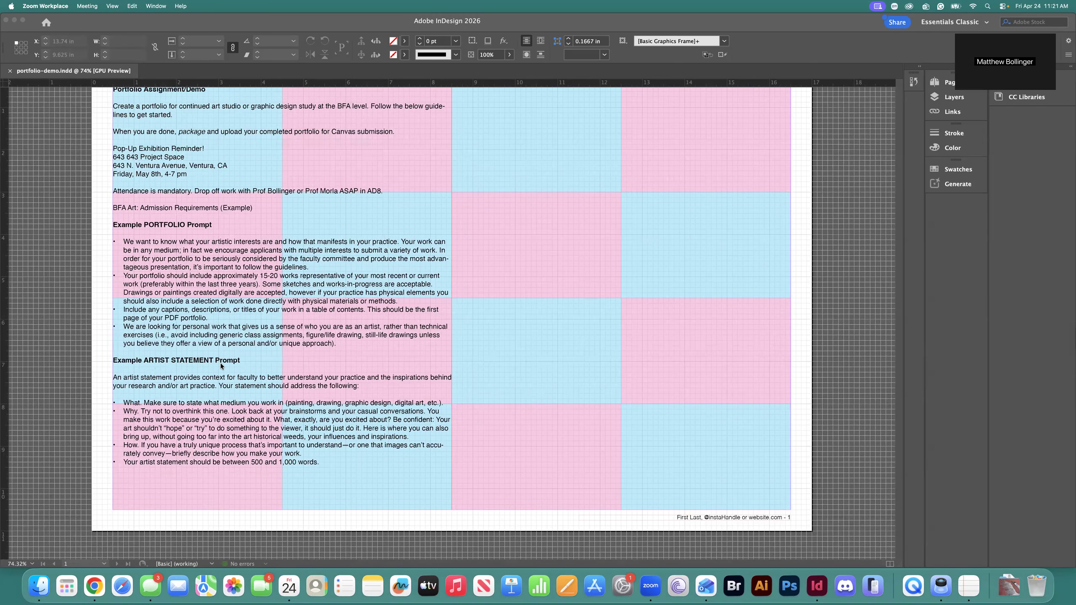
scroll(221, 363, up, 2)
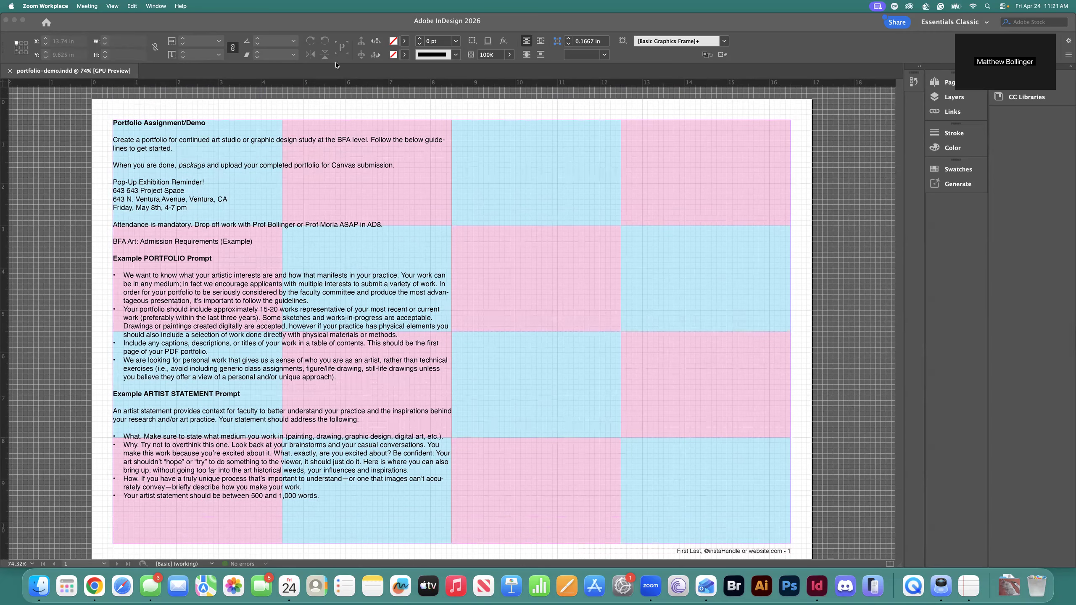
Step: Choose the Essentials Classic workspace and reset it to its default arrangement
click(939, 23)
click(940, 24)
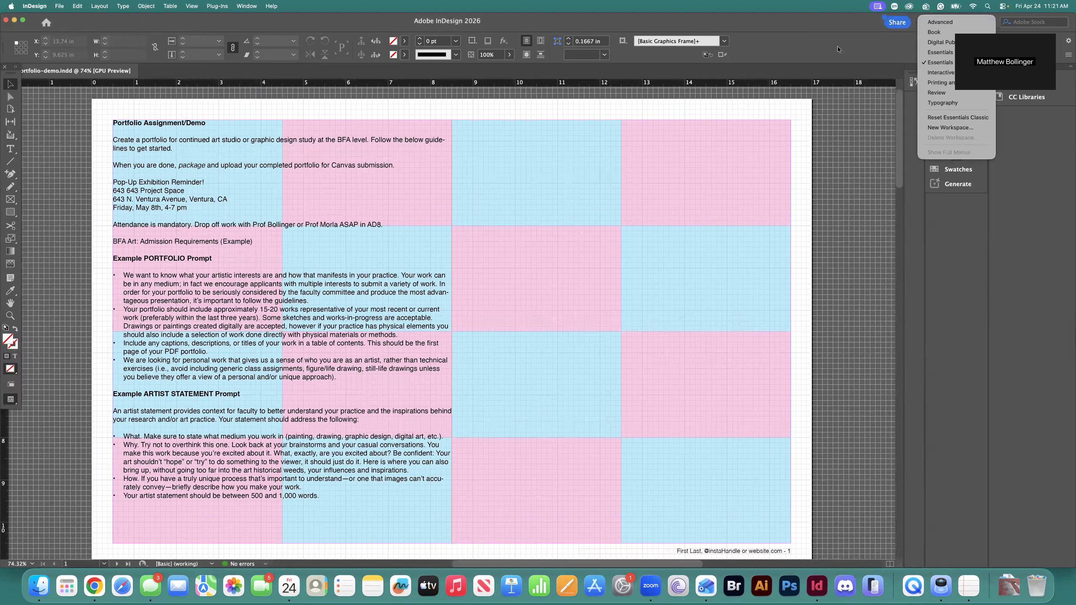
click(940, 23)
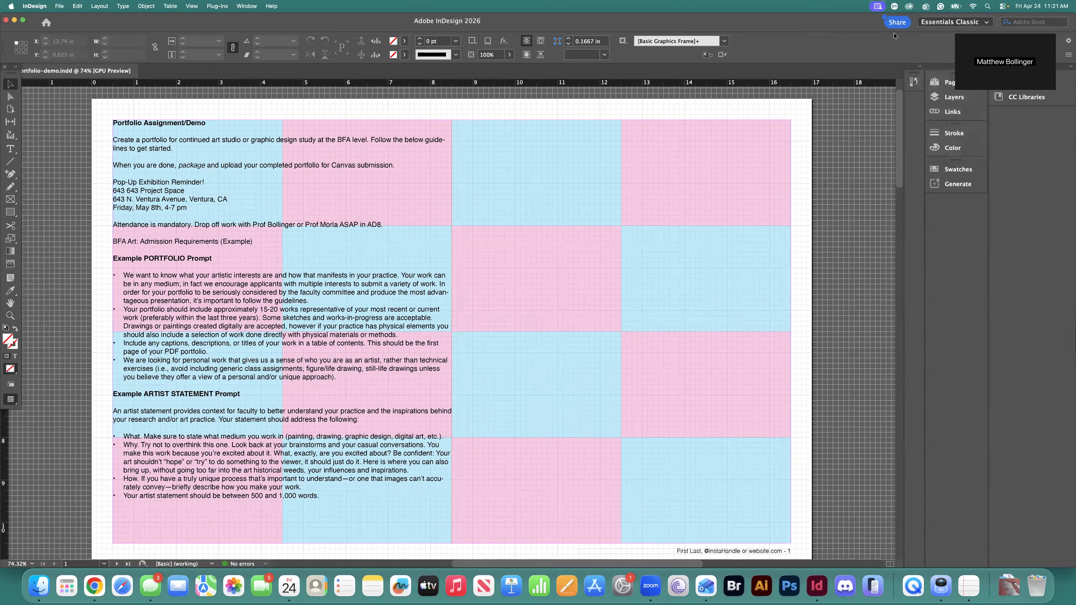
click(941, 22)
click(844, 31)
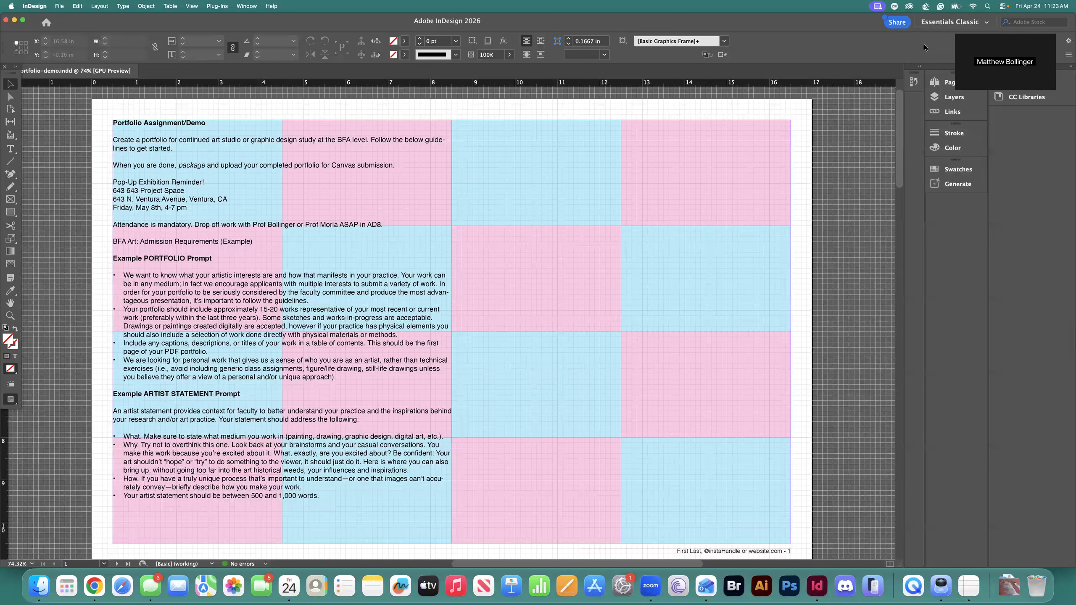
click(936, 24)
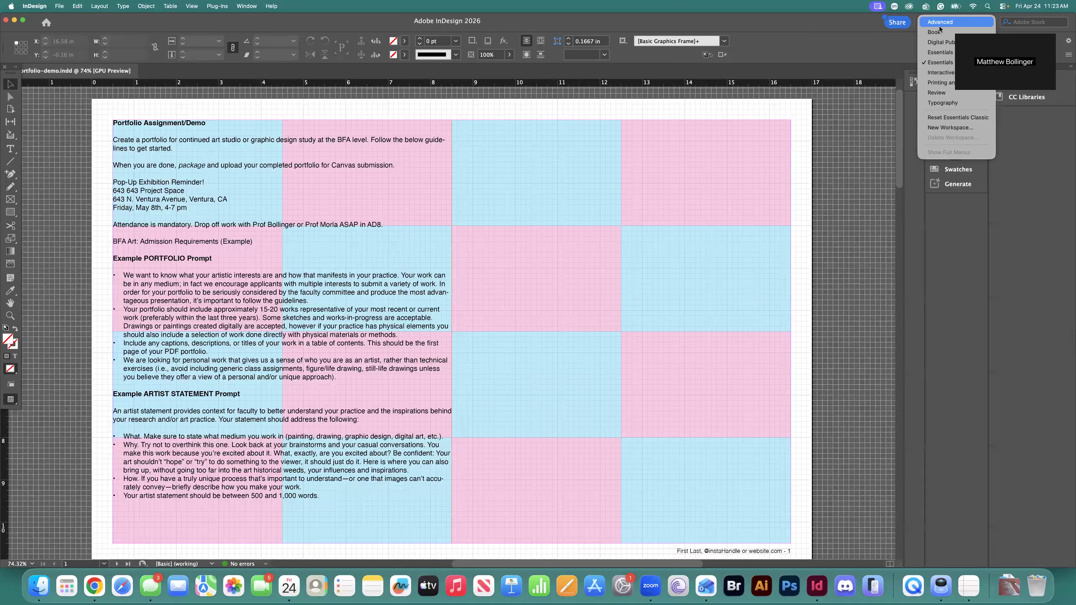
click(942, 64)
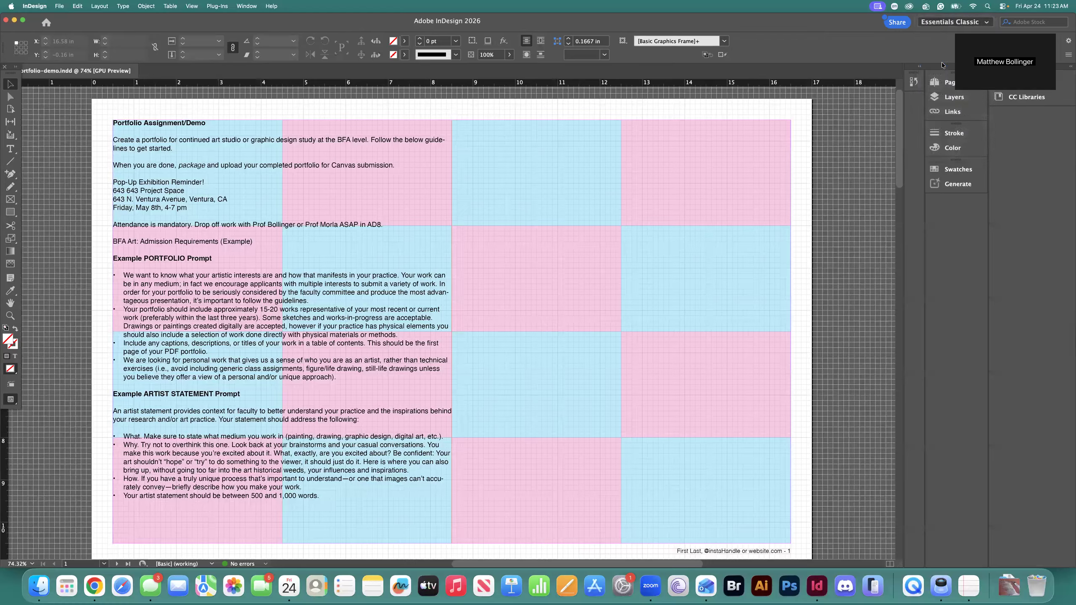
click(952, 26)
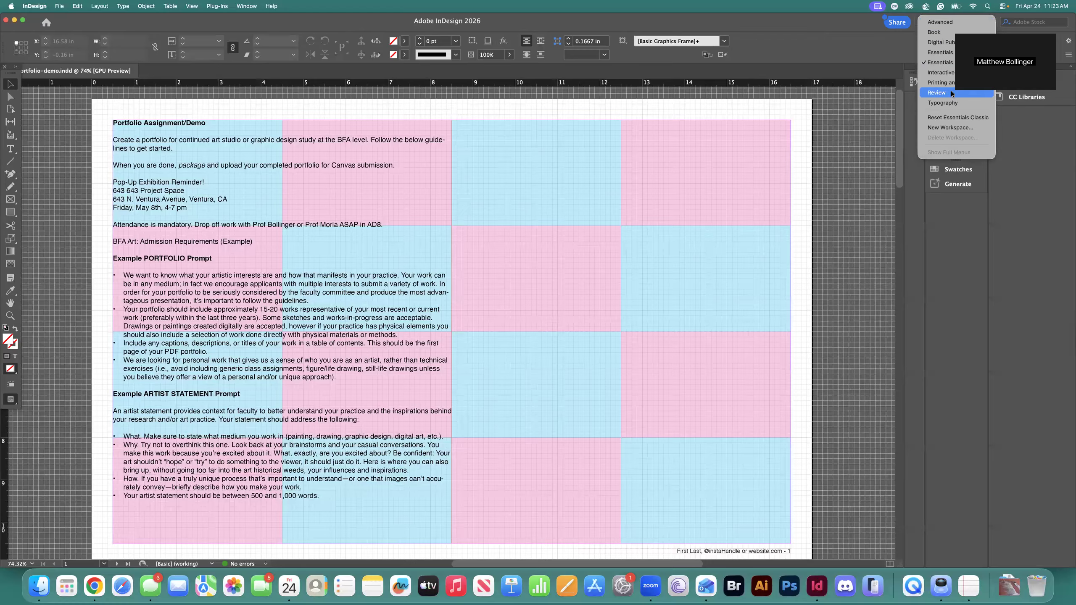
click(954, 117)
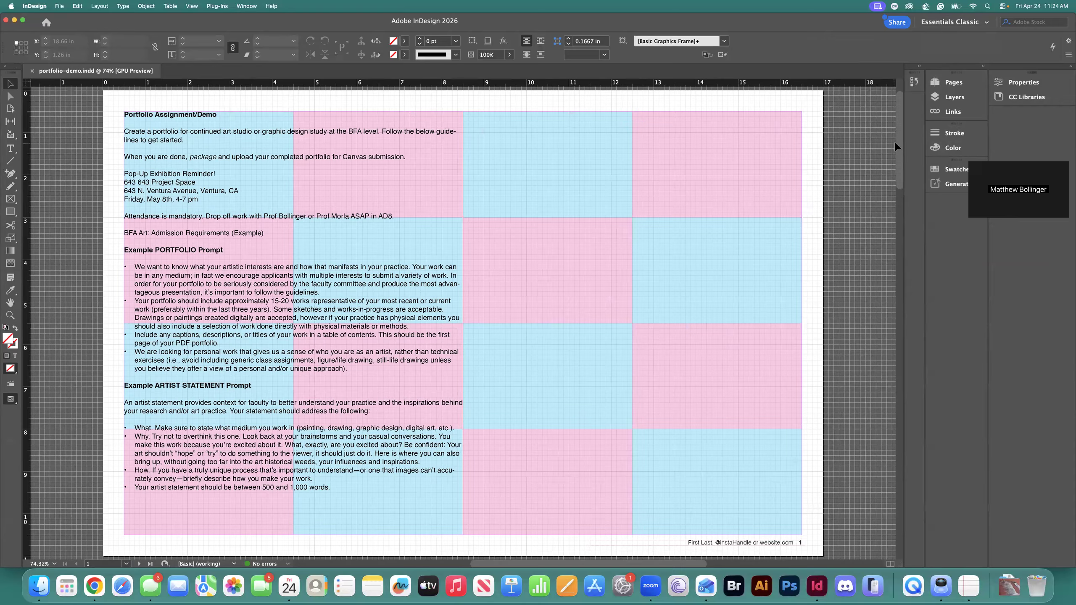
Step: Review the document's pages, layers and linked files one after another
click(947, 82)
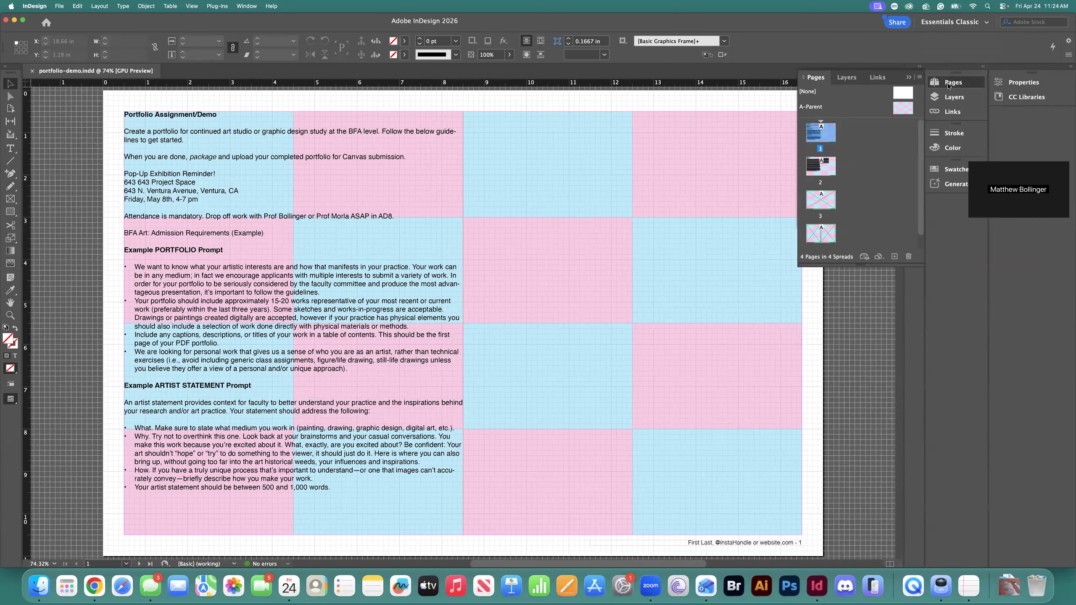
click(955, 97)
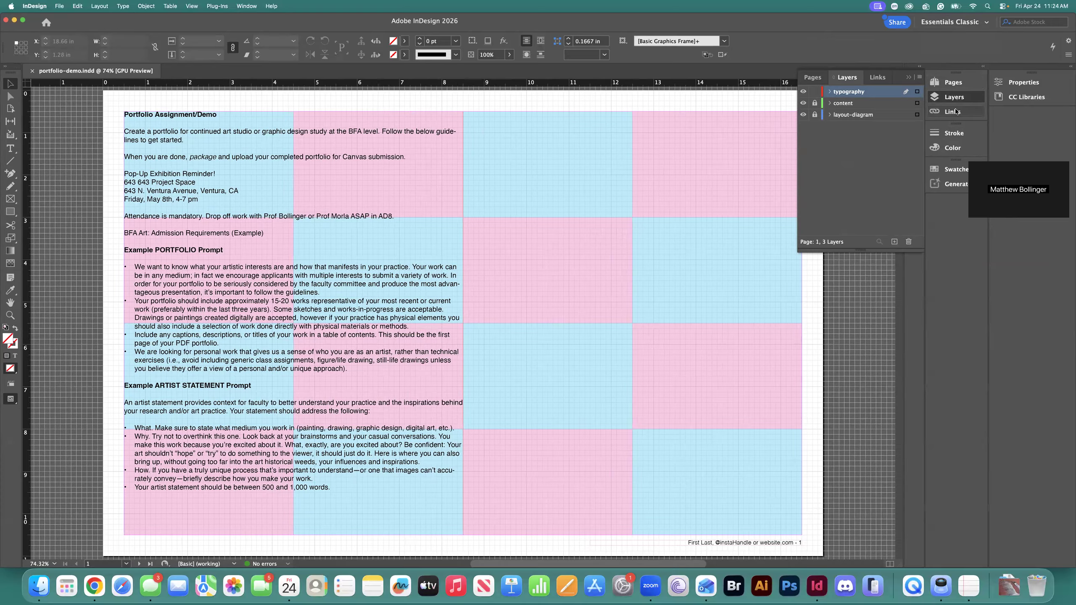
click(954, 112)
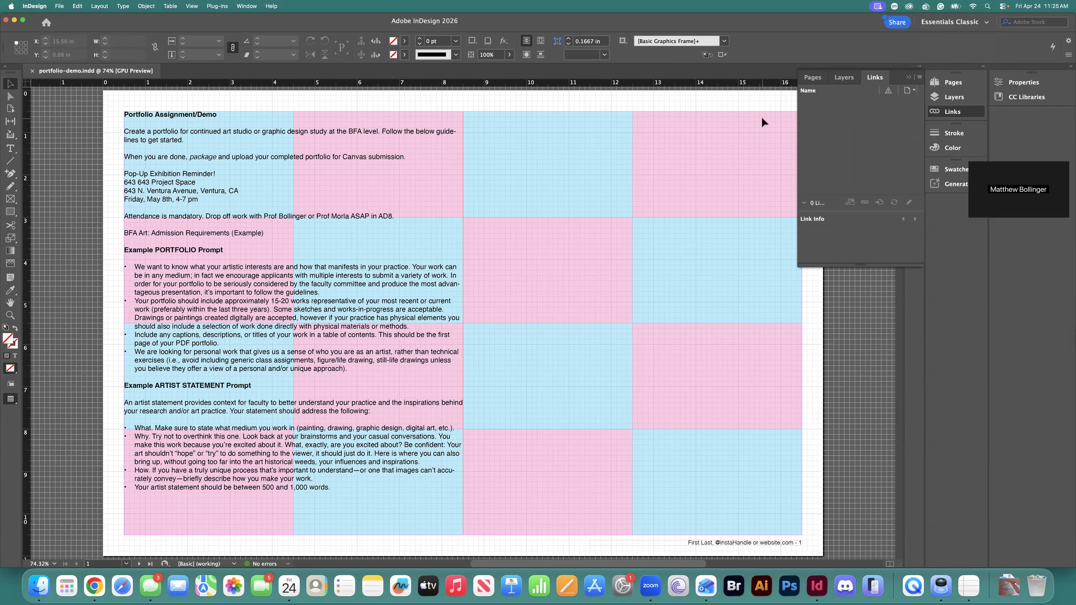
scroll(762, 119, right, 3)
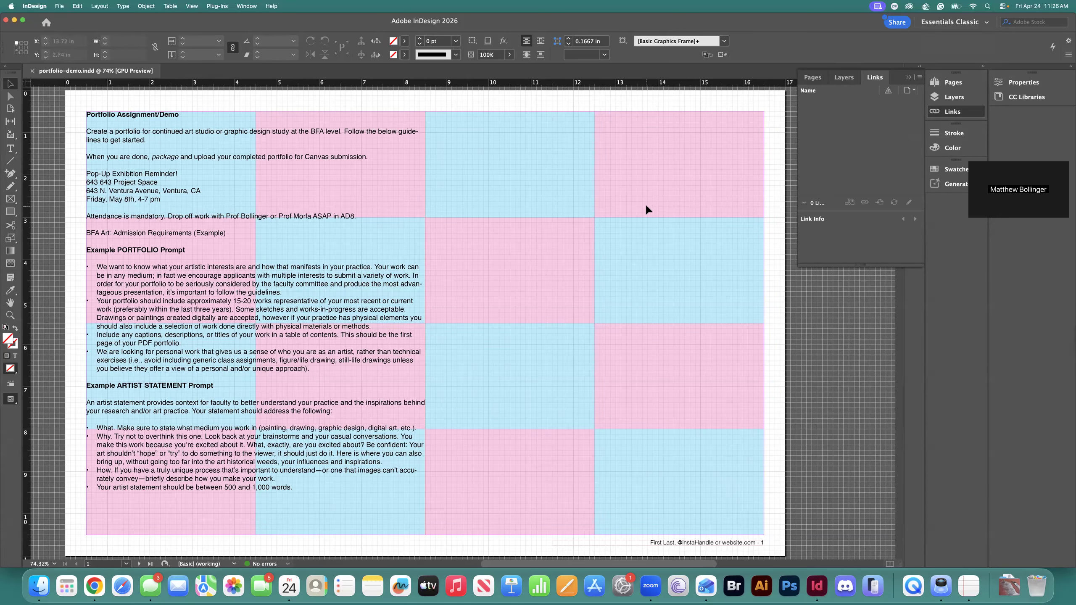
scroll(647, 206, up, 3)
scroll(646, 208, down, 2)
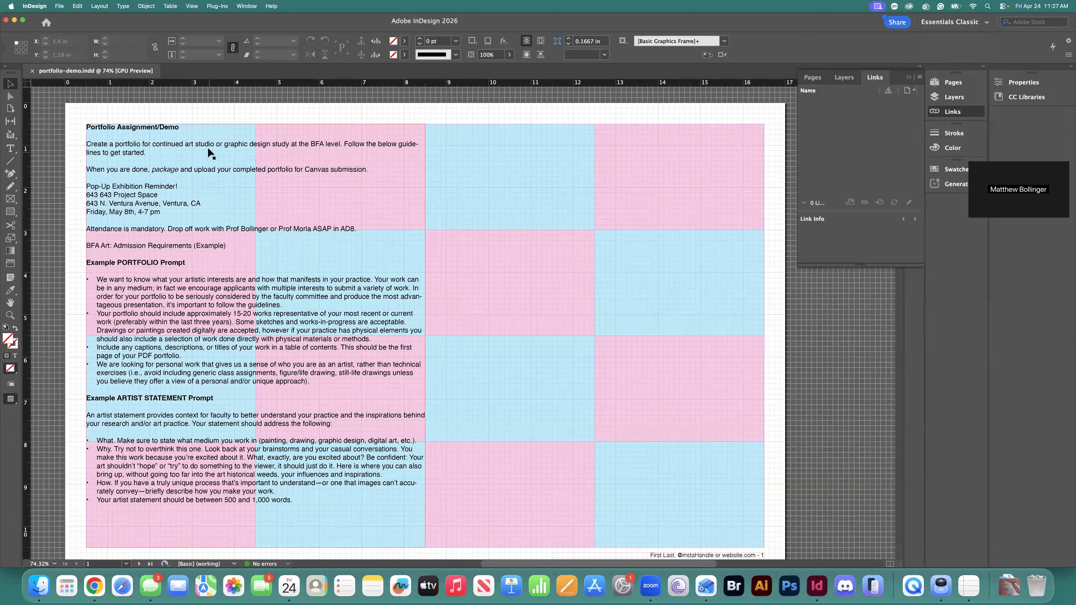
Step: Move the instructions text frame across the page and return it to its original position
drag(210, 152, 430, 176)
drag(346, 153, 123, 134)
click(413, 189)
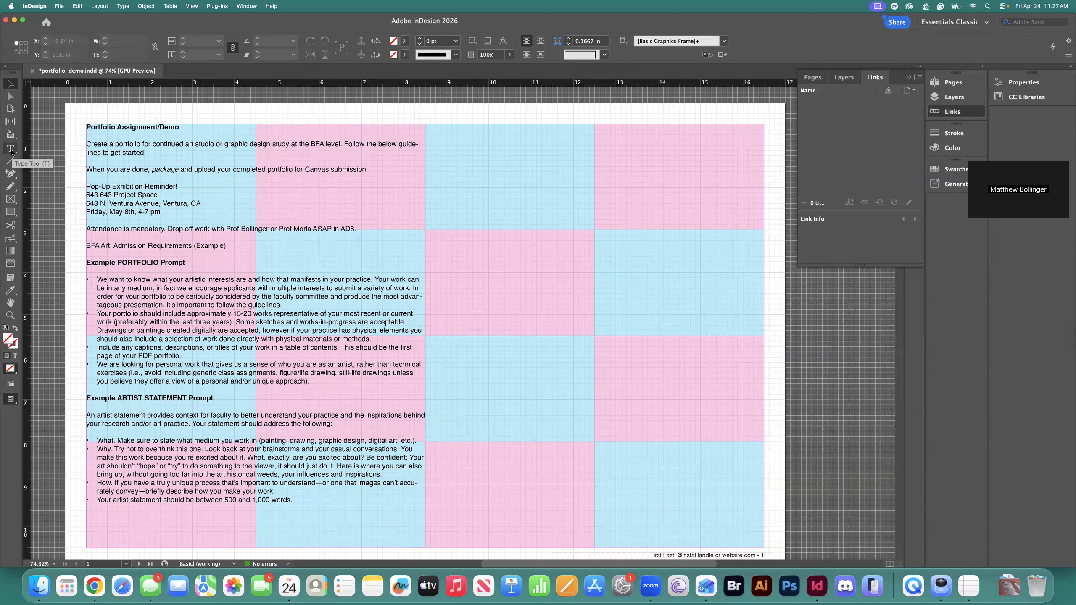
Step: Draw a text frame about 4 by 2 in over the empty right half of the page and enter filler letters "sdfsdf"
key(t)
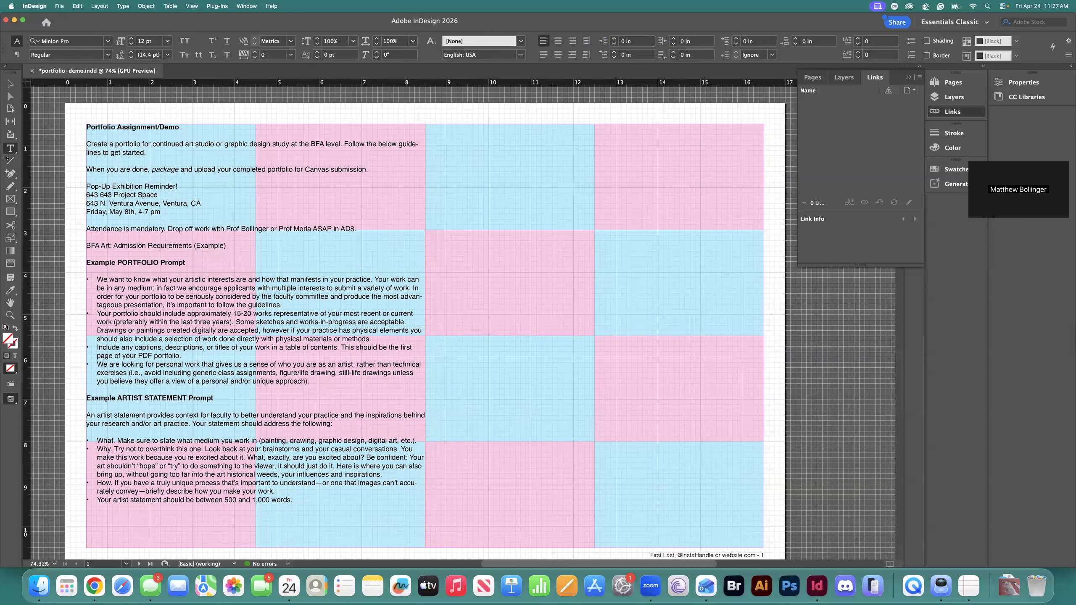
drag(501, 238, 676, 324)
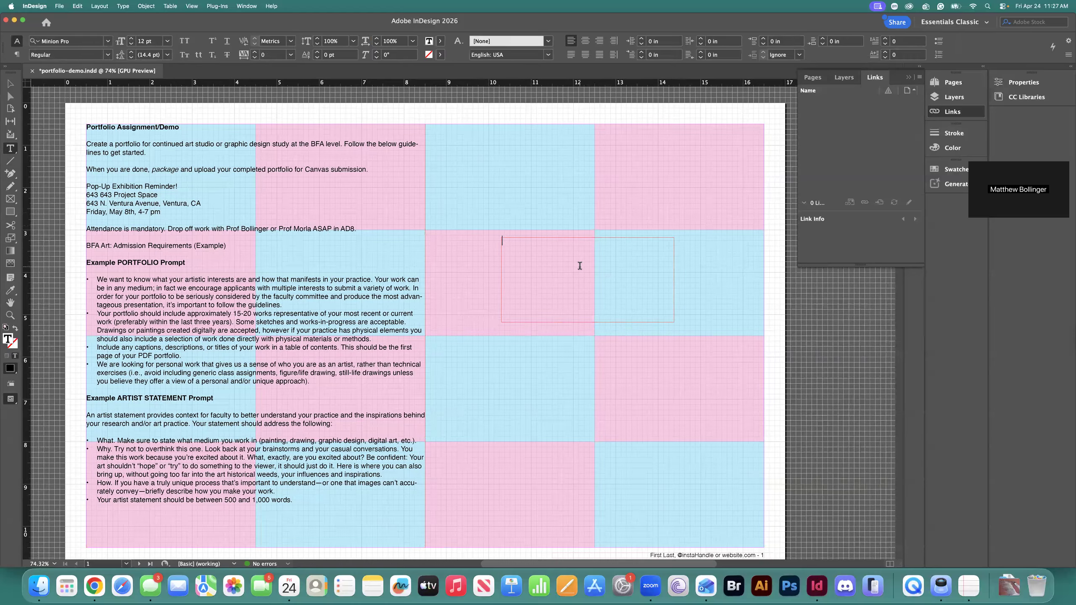
text(sdfsdfsdfsdfsdf)
Step: Select the filler text and try a different typeface on it from the available fonts
double_click(545, 240)
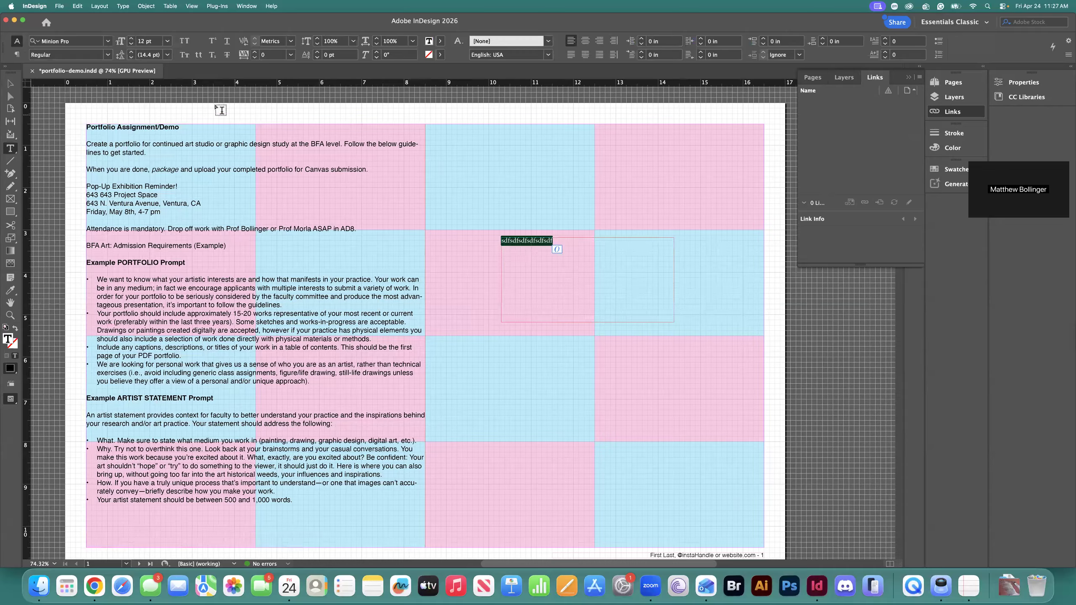
click(108, 41)
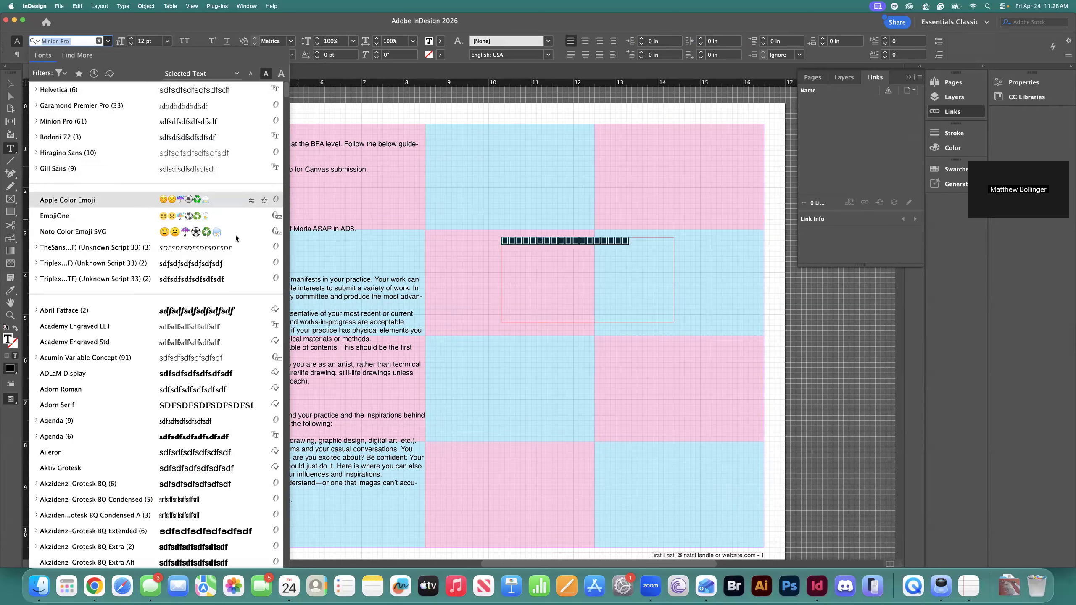
click(194, 260)
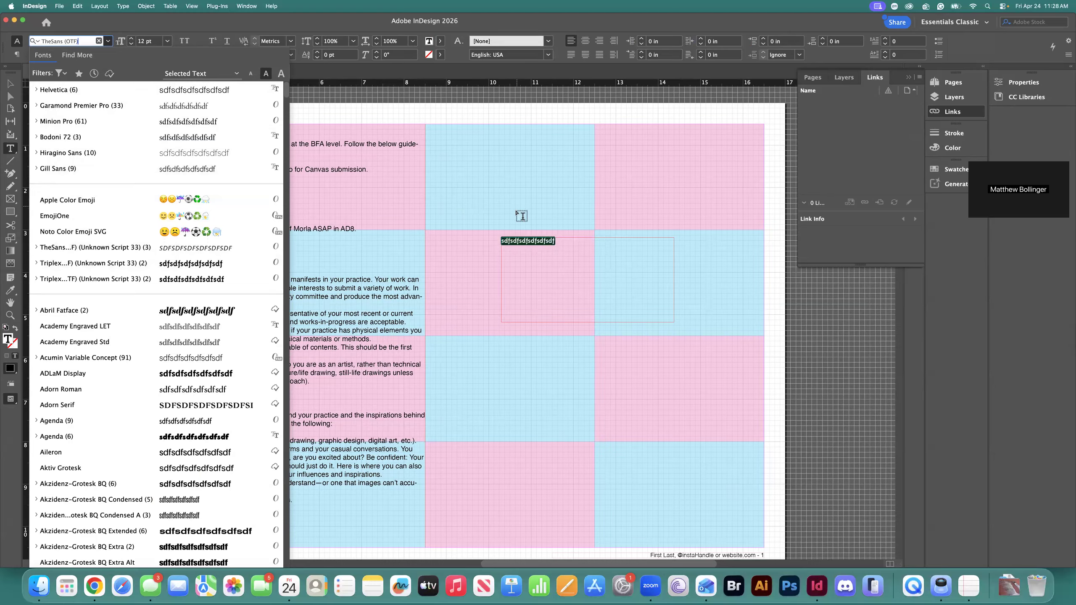
Step: Select the filler text frame and delete it from the page
click(10, 83)
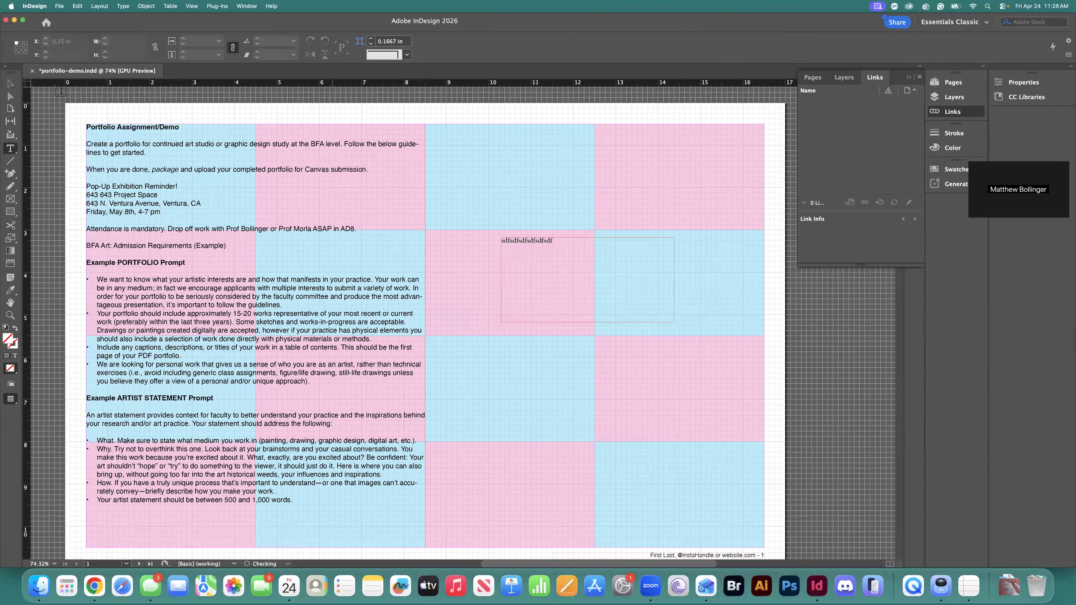
click(187, 97)
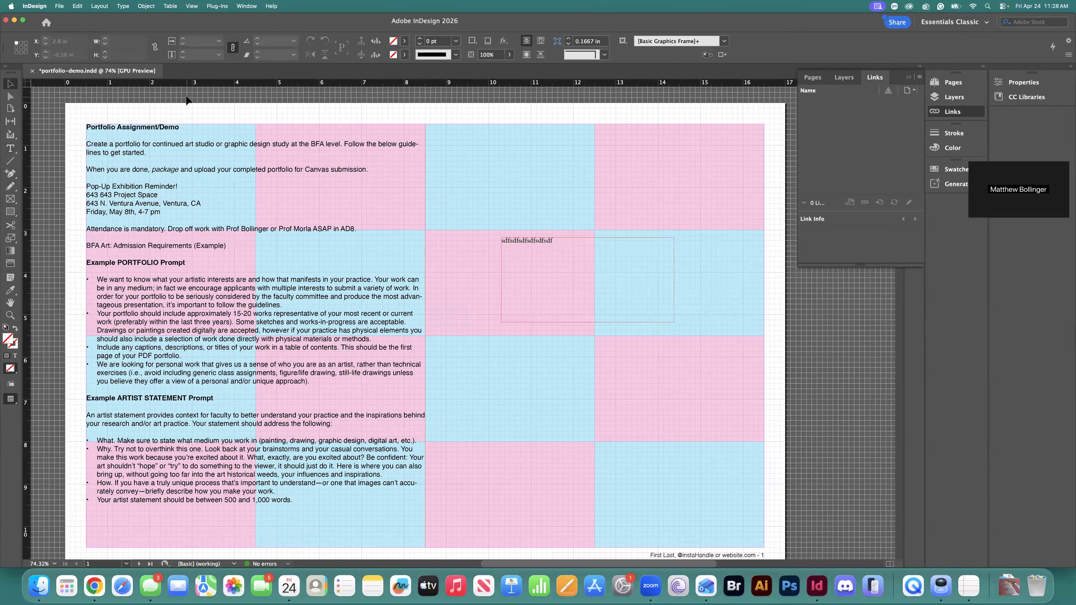
click(578, 253)
key(Delete)
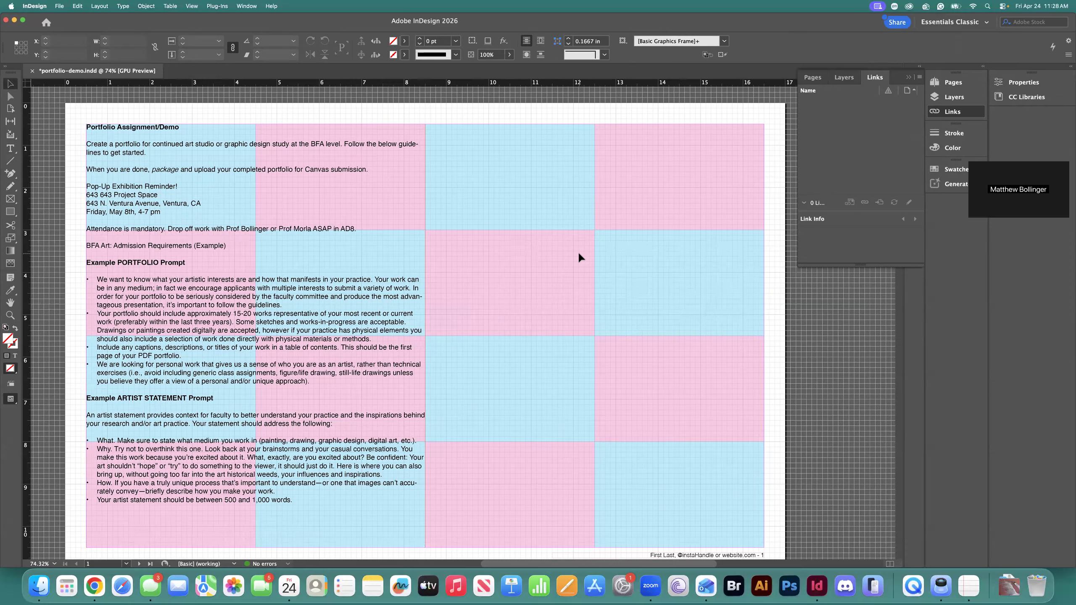
Step: Inspect the font styles of the "Portfolio Assignment/Demo" title, the first paragraph and the word "package"
click(173, 129)
double_click(173, 129)
drag(181, 127, 74, 127)
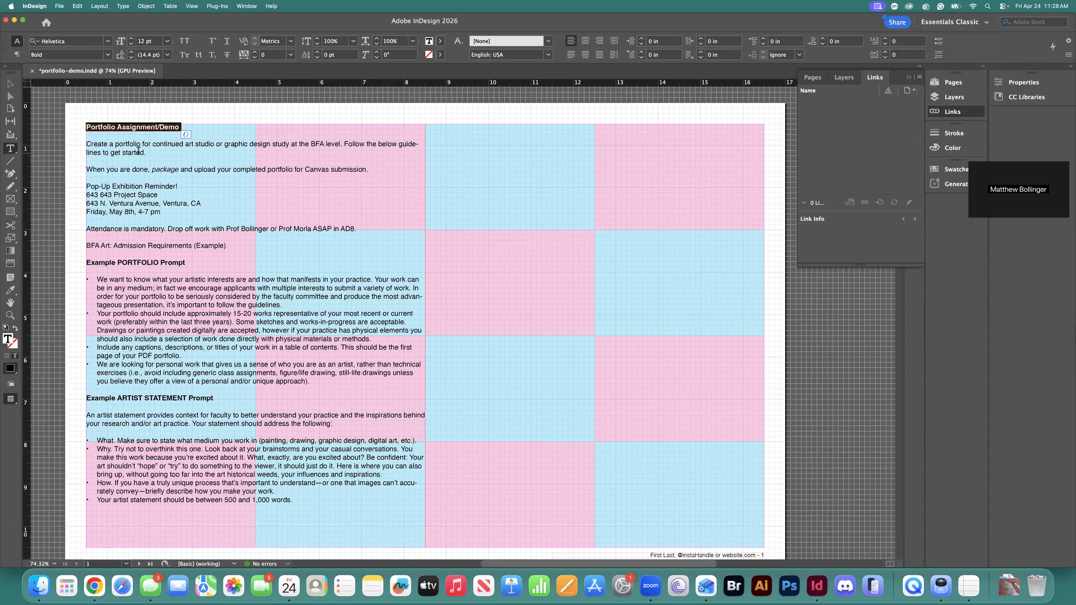
drag(150, 153, 75, 144)
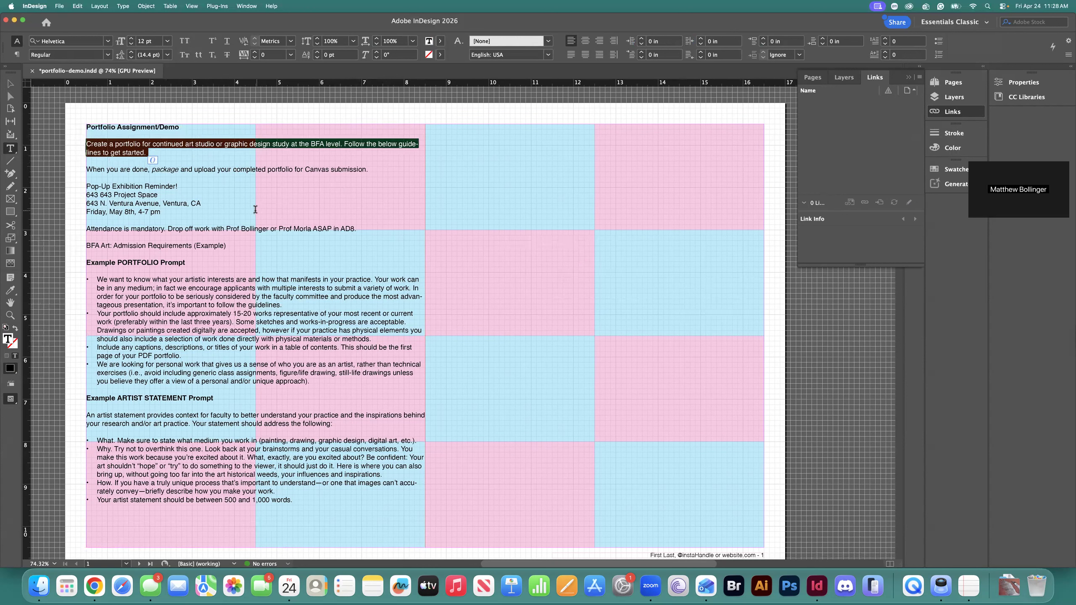
drag(152, 170, 180, 170)
key(Escape)
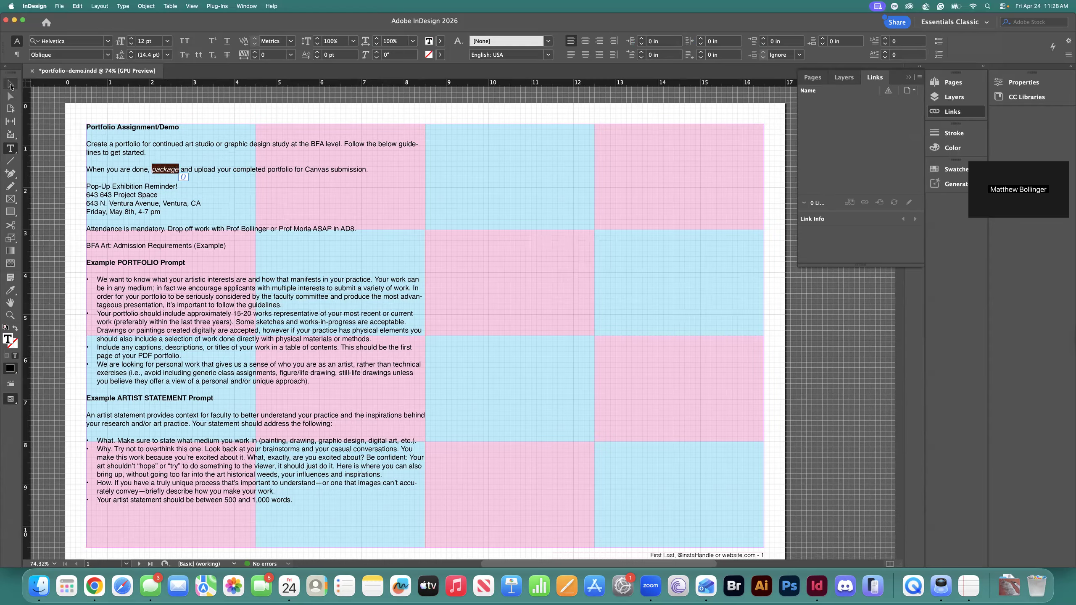
click(141, 108)
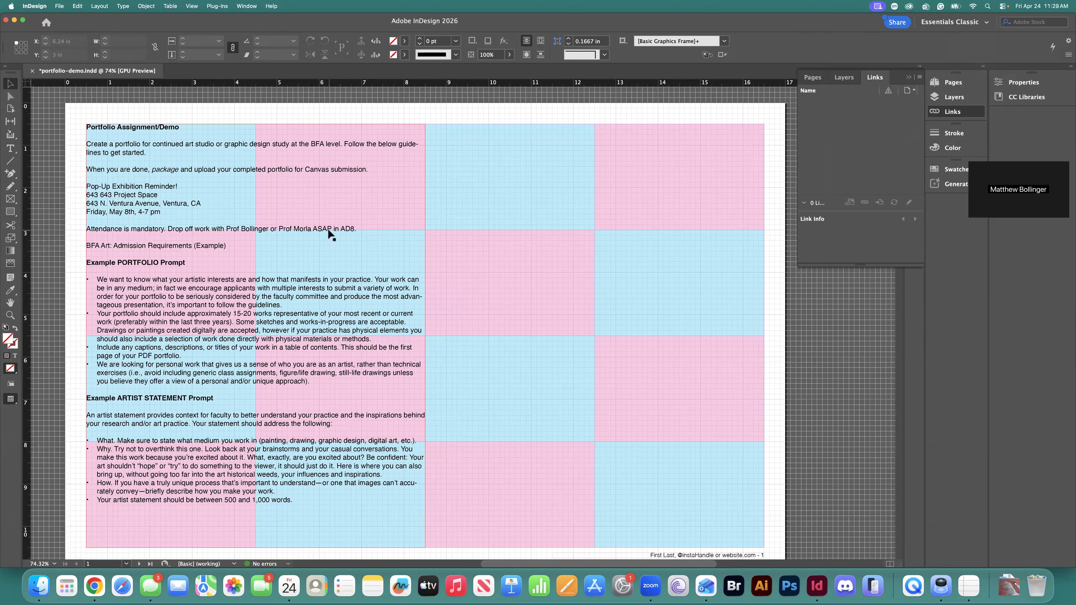
Step: Select all text in the instructions frame to check its typeface, leaving the formatting as it is
double_click(142, 145)
drag(87, 128, 352, 505)
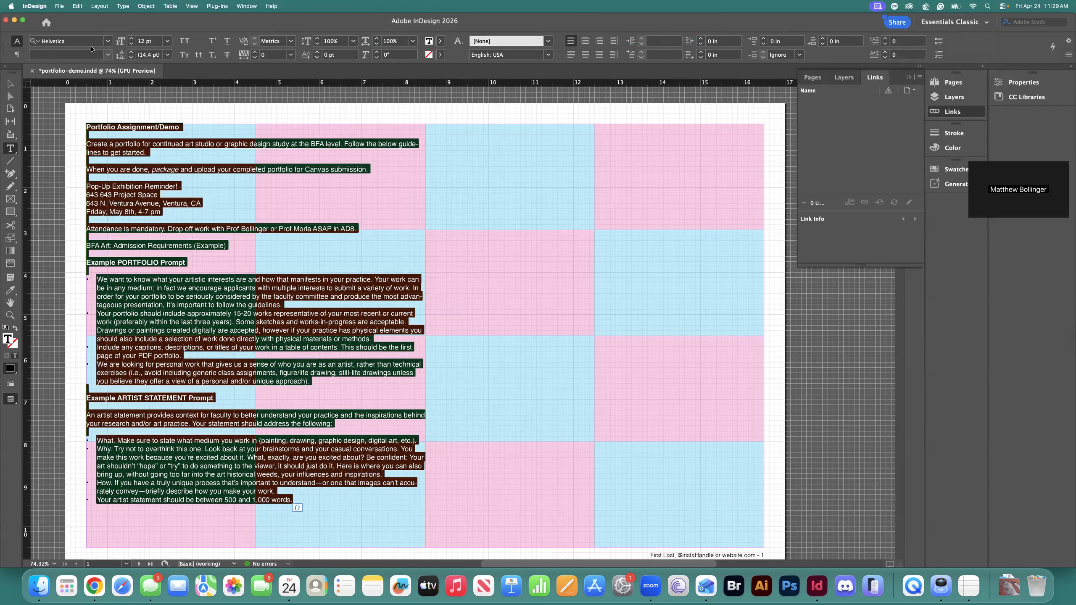
key(Escape)
click(50, 102)
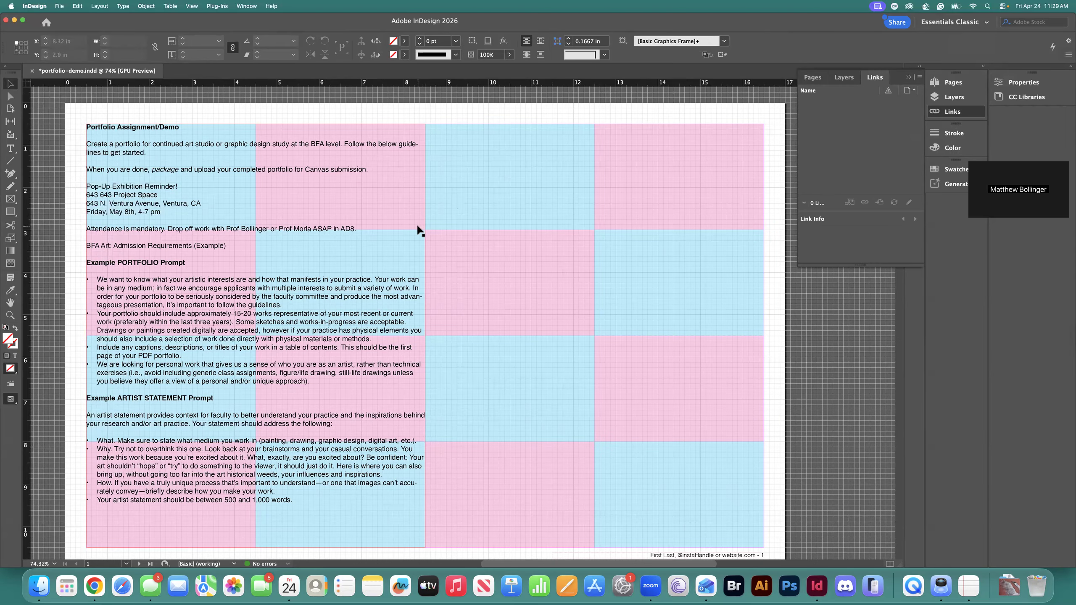
Step: Collapse the open Links view and reset the Essentials Classic workspace
scroll(425, 233, down, 4)
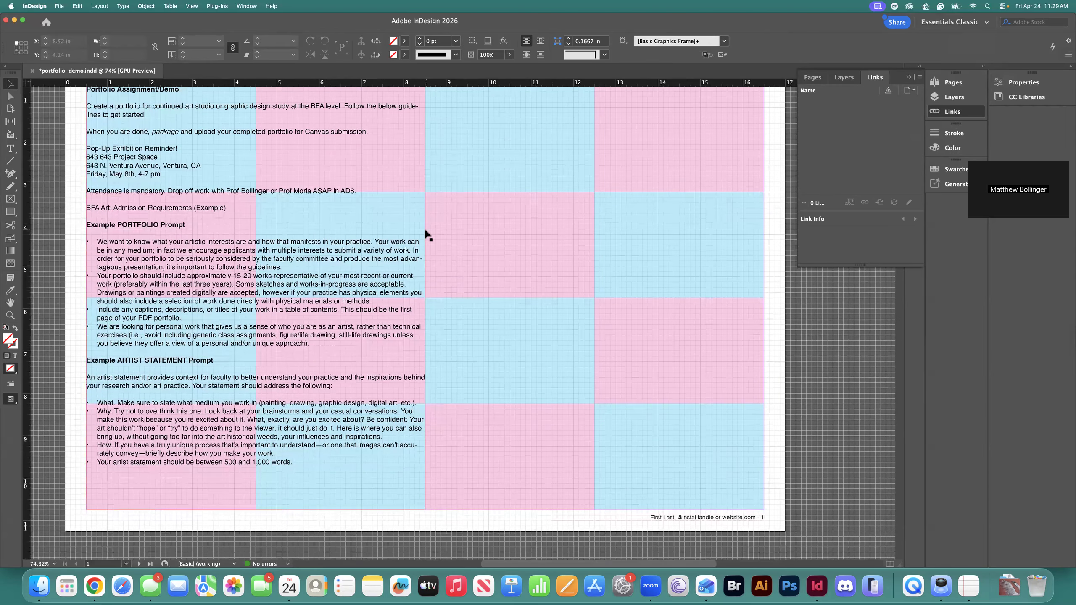
scroll(428, 234, up, 4)
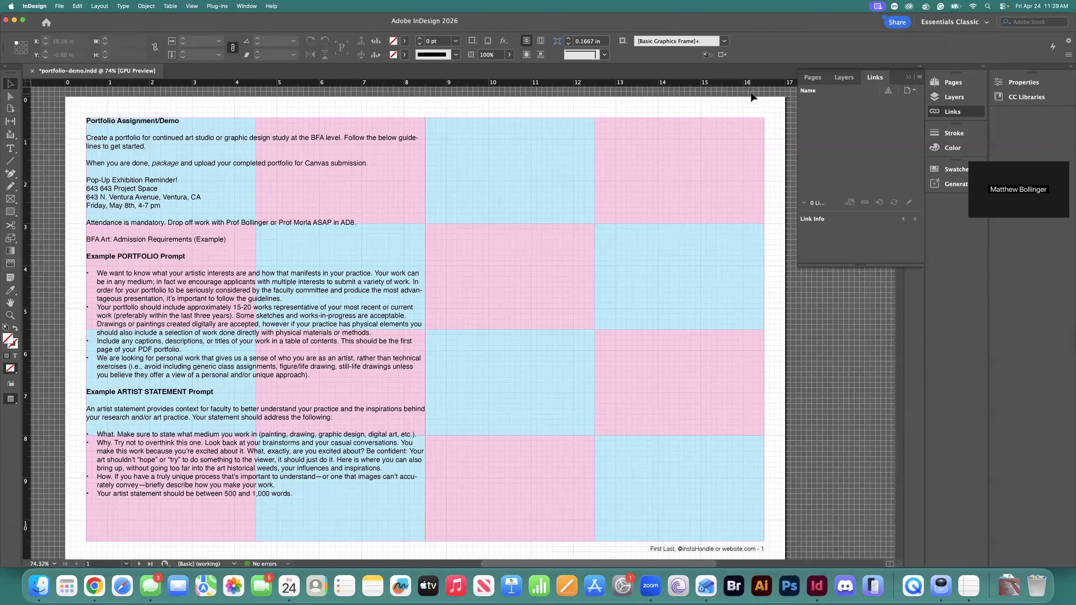
click(881, 138)
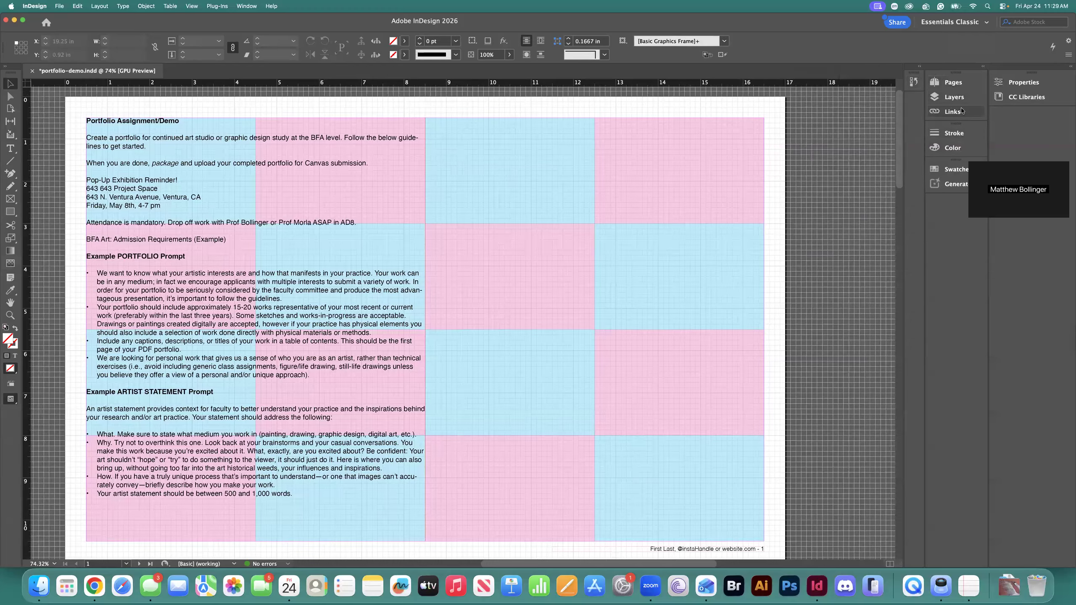
click(957, 26)
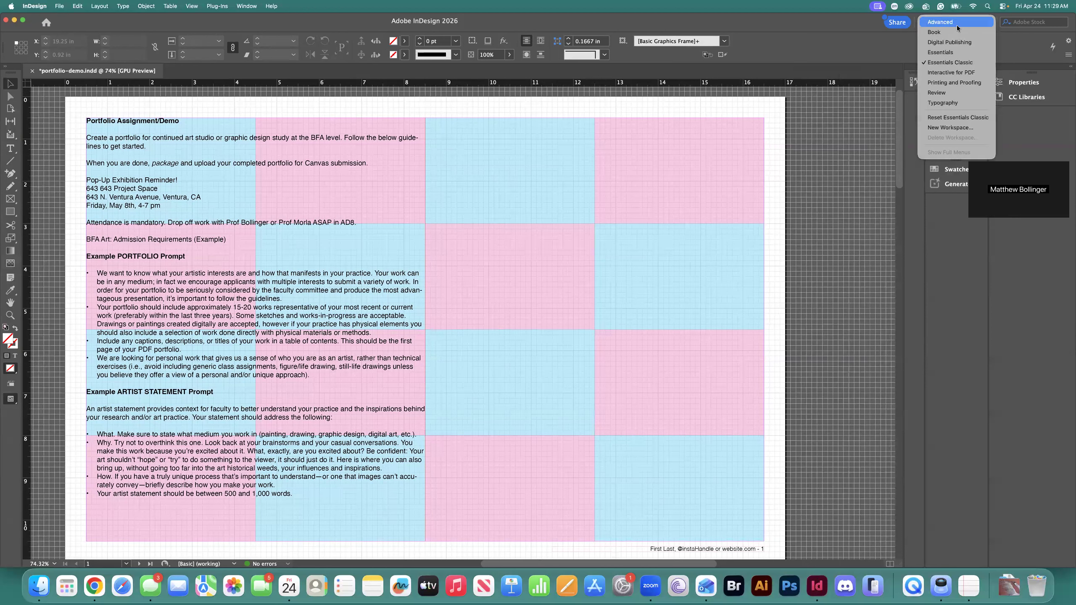
click(957, 117)
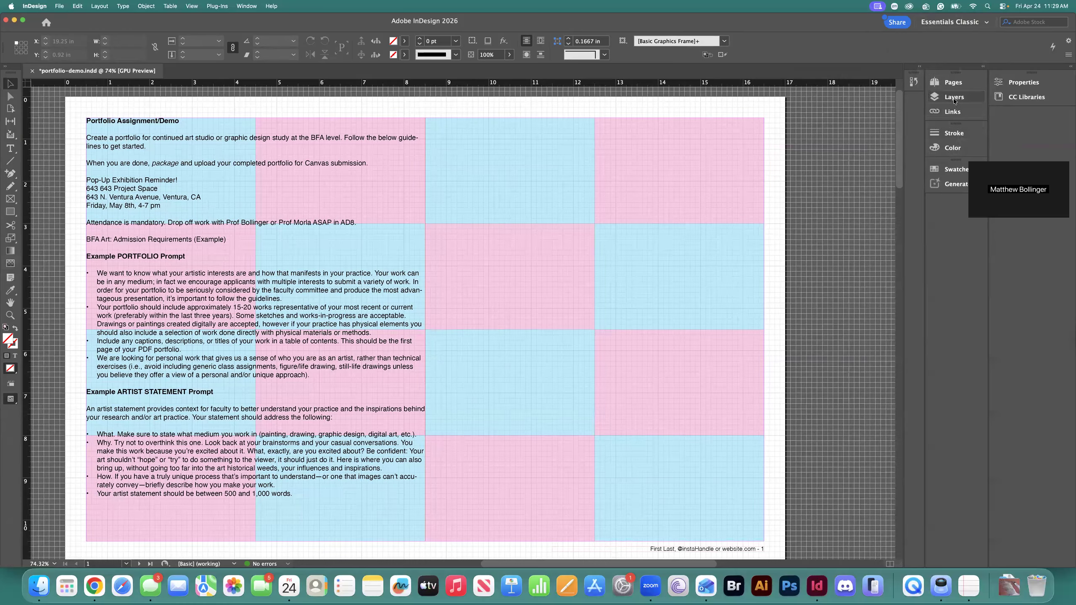
Step: Show the document's layer list and select the content layer, followed by the layout-diagram layer
click(954, 100)
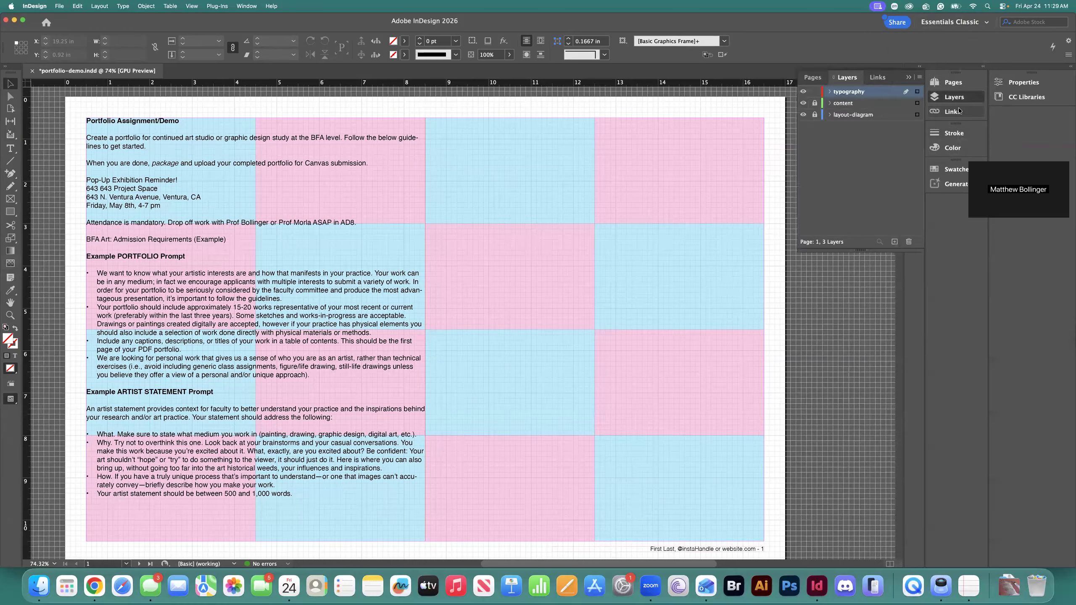
click(844, 104)
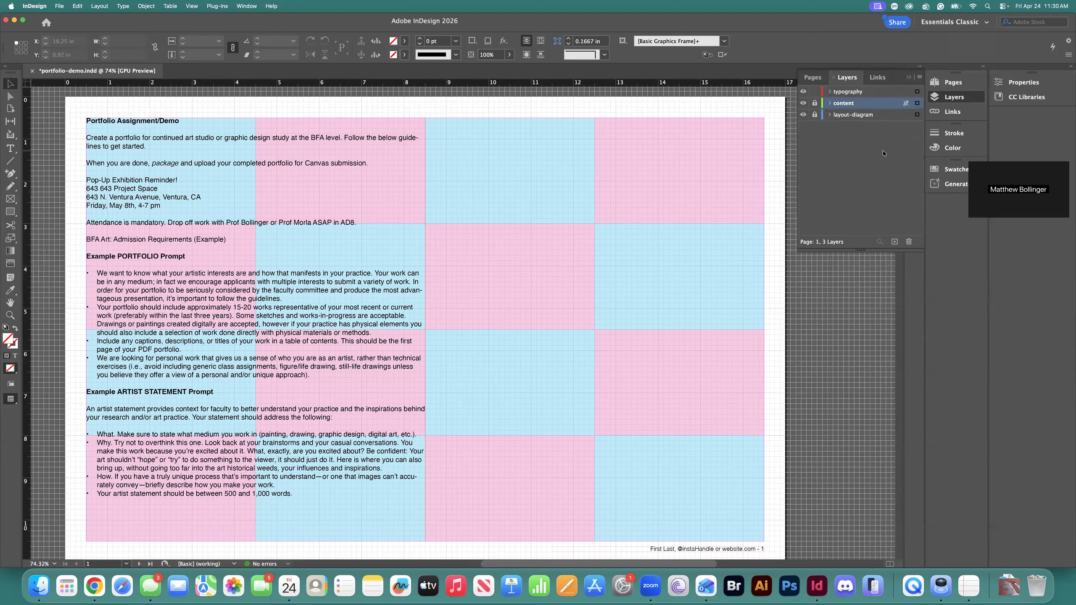
click(850, 116)
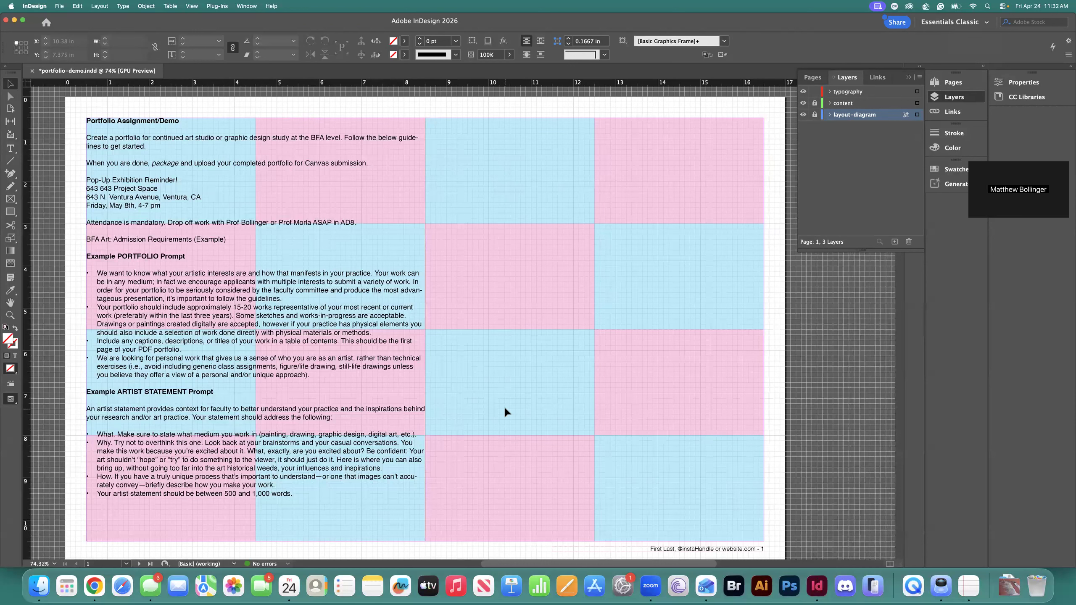
Step: Switch to Finder, open a new window and go to the 0_teaching folder on the BDN-2TB drive
key(super+Tab)
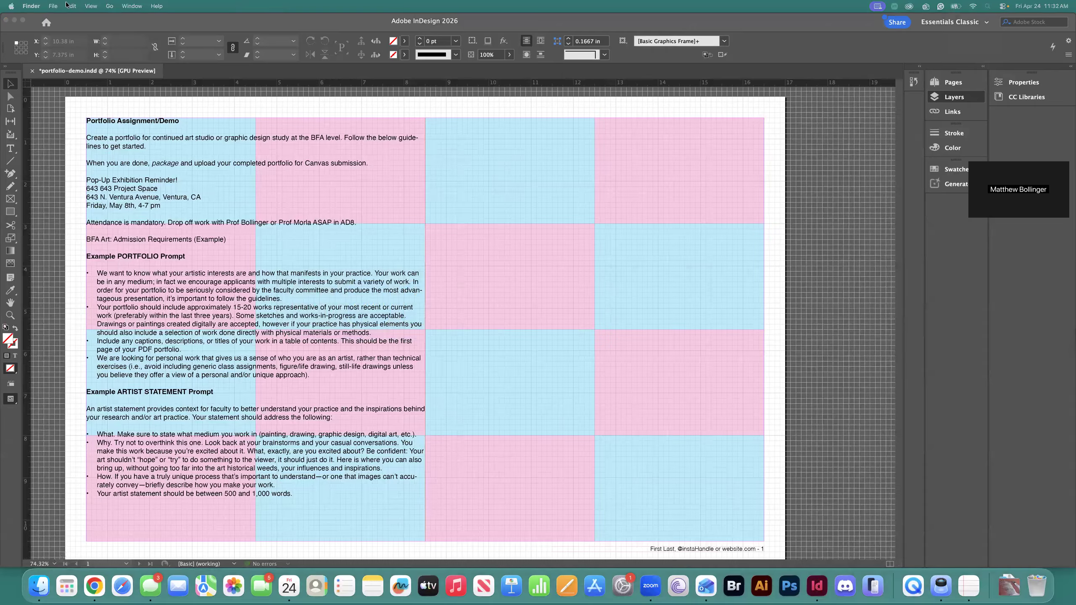
click(53, 6)
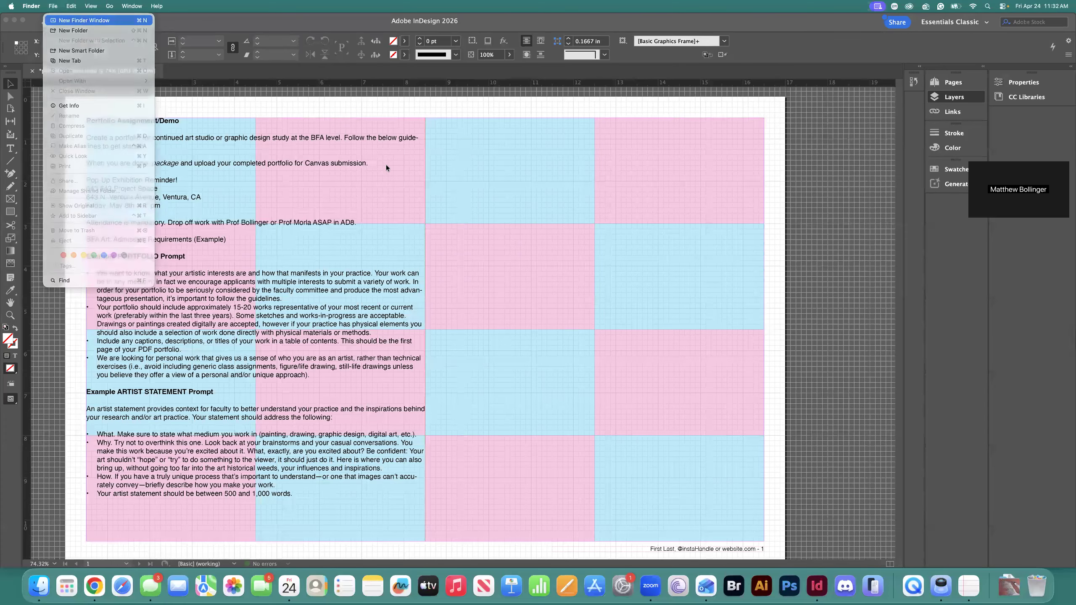
key(Return)
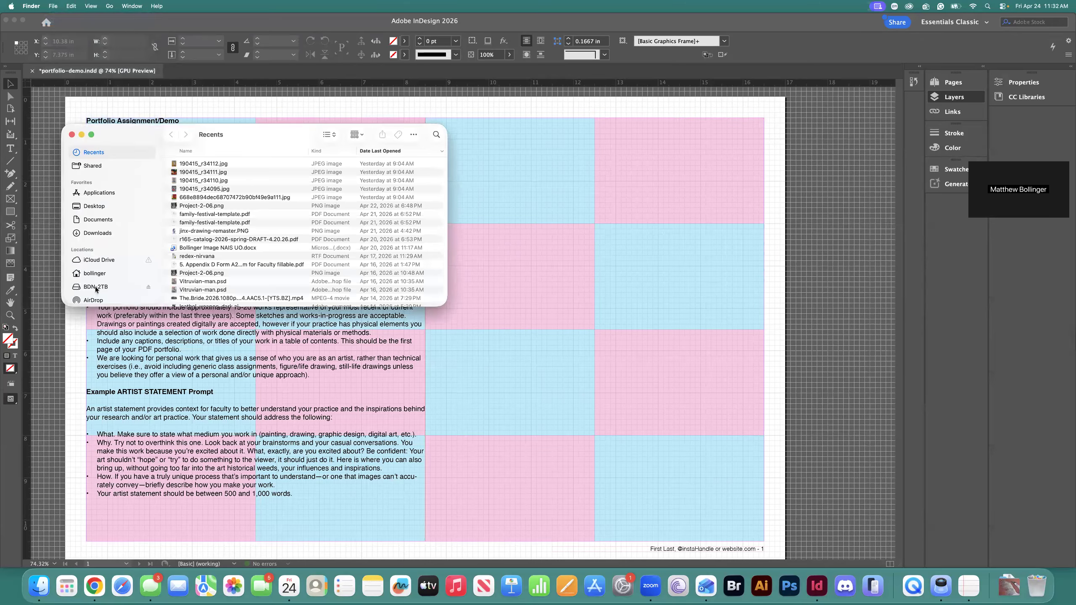
click(95, 287)
double_click(199, 172)
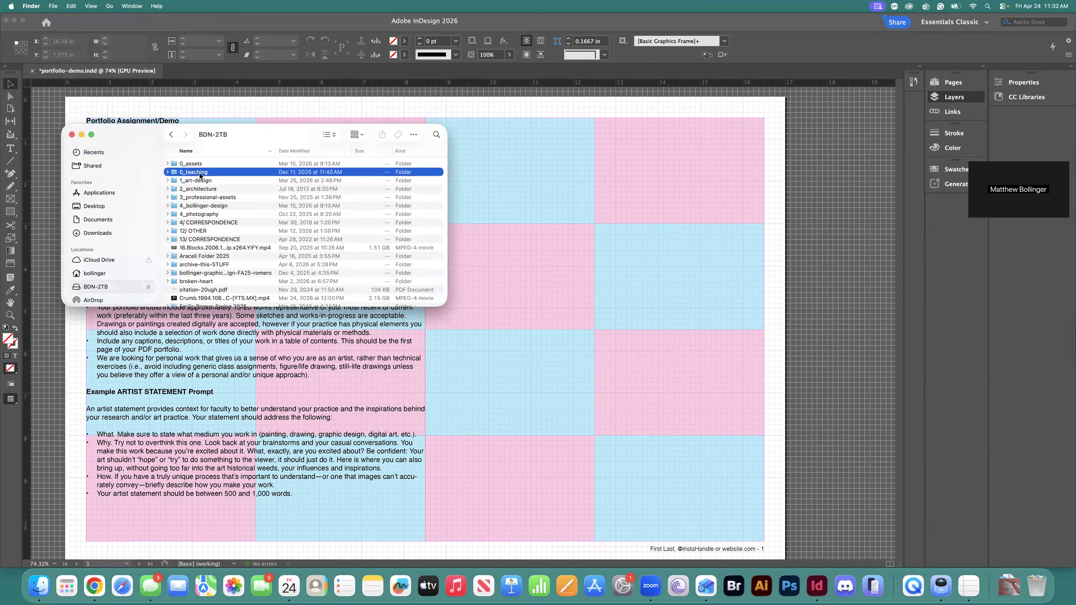
click(172, 134)
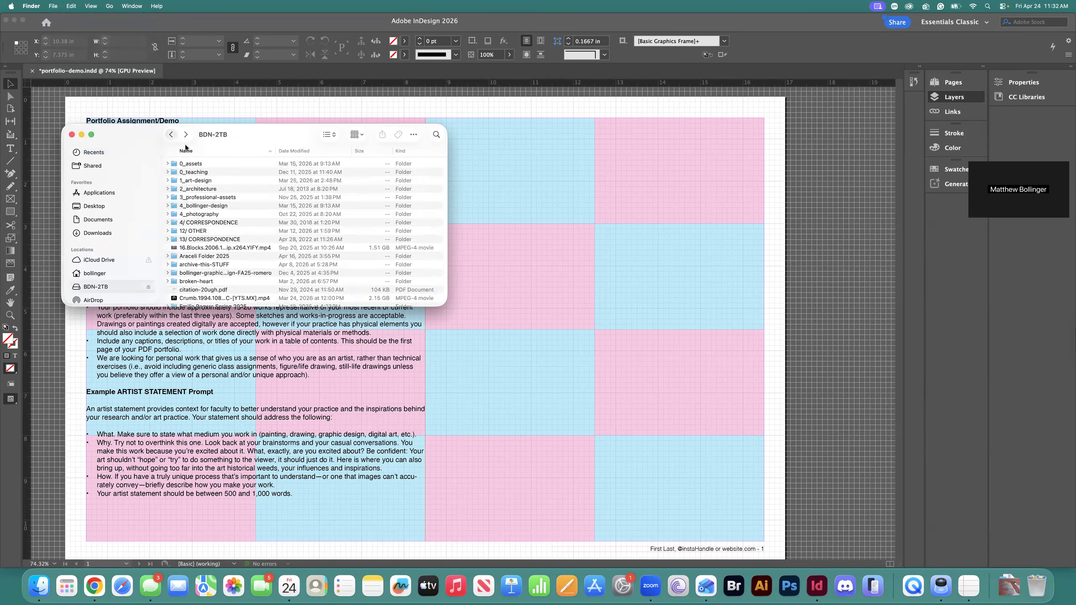
click(187, 180)
double_click(188, 179)
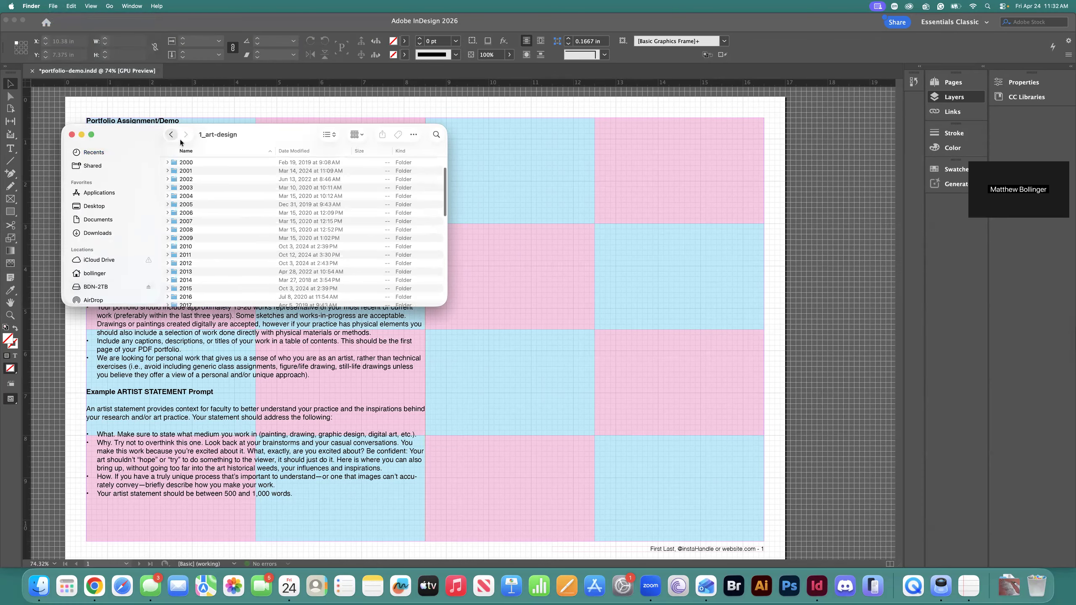
click(172, 135)
double_click(199, 172)
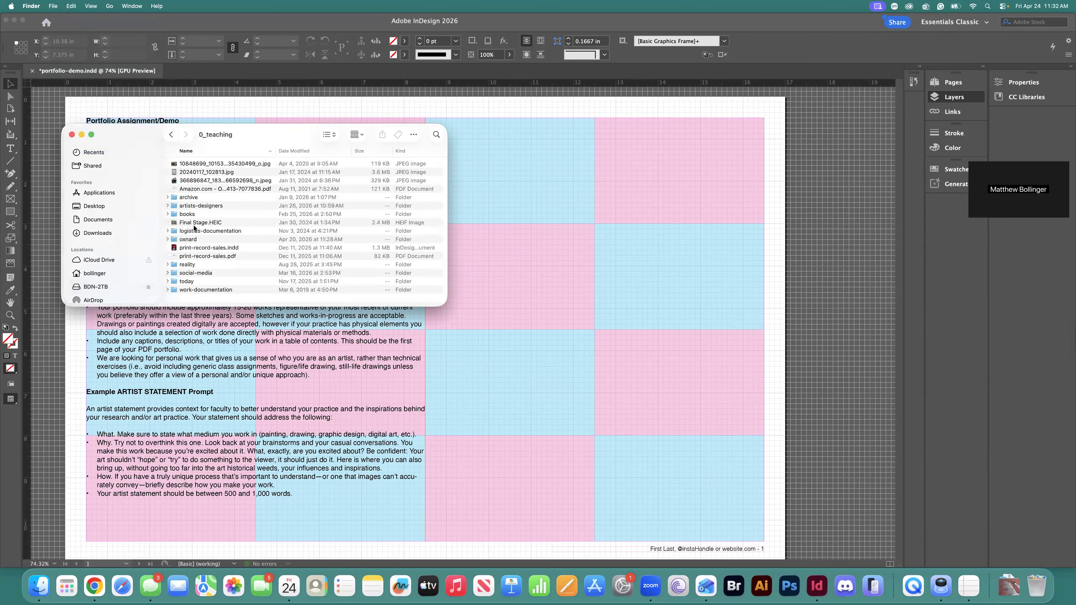
Step: Browse through the subfolders of 0_teaching to open the portfolio-gallery-r165 course folder
double_click(188, 197)
double_click(188, 164)
scroll(212, 254, down, 5)
scroll(202, 217, up, 2)
double_click(202, 217)
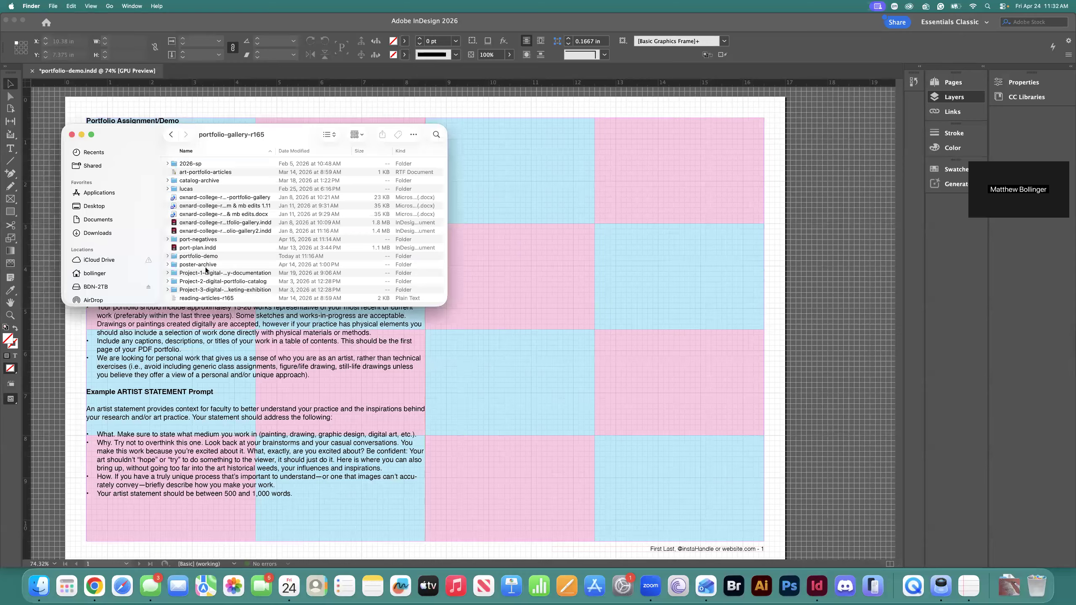
Step: Open 7-student-work-2024.4.pdf from the examples folder inside portfolio-demo's portfolio-demo Folder, and move its window away from the screen edge
double_click(198, 256)
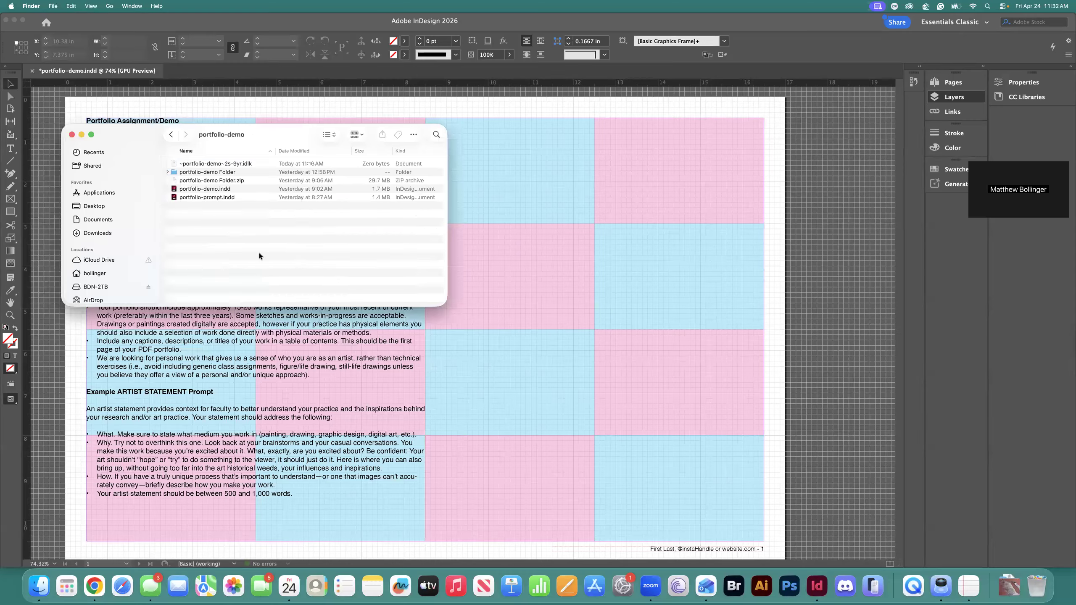
double_click(201, 174)
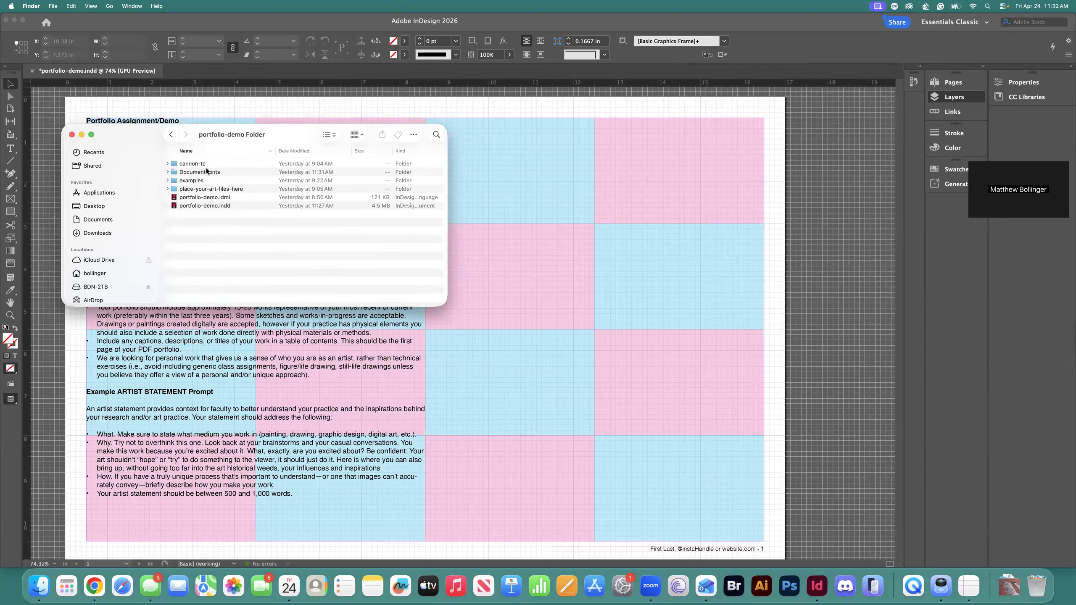
double_click(192, 181)
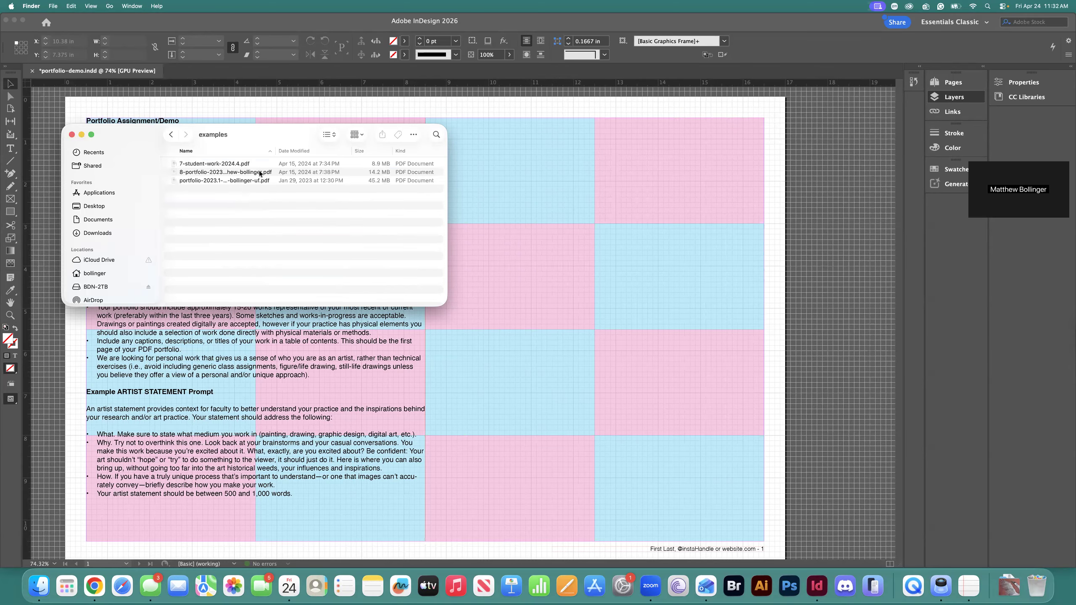
double_click(228, 164)
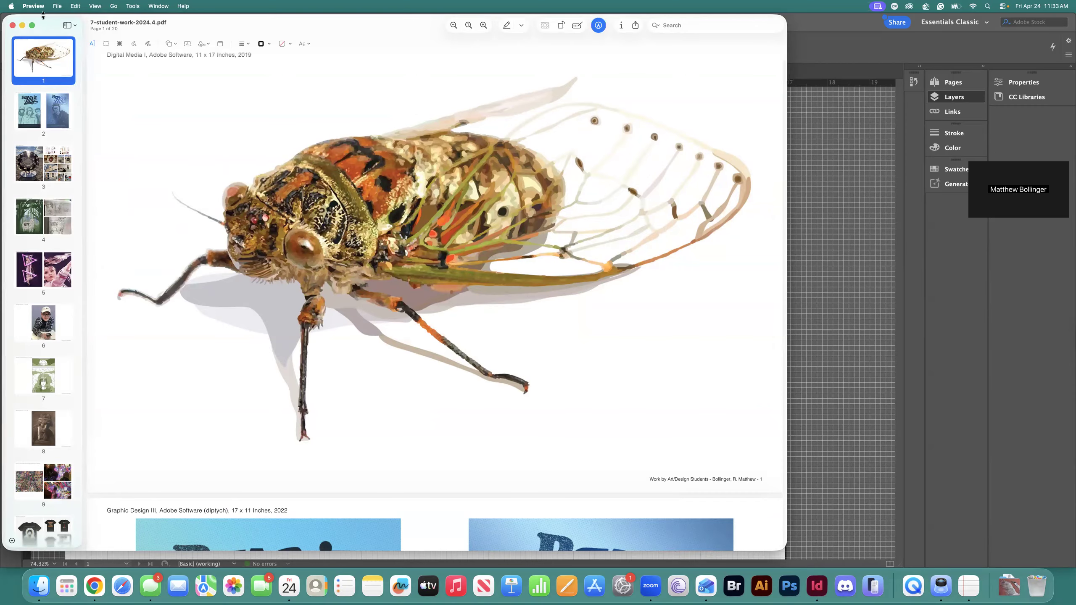
drag(45, 17, 127, 15)
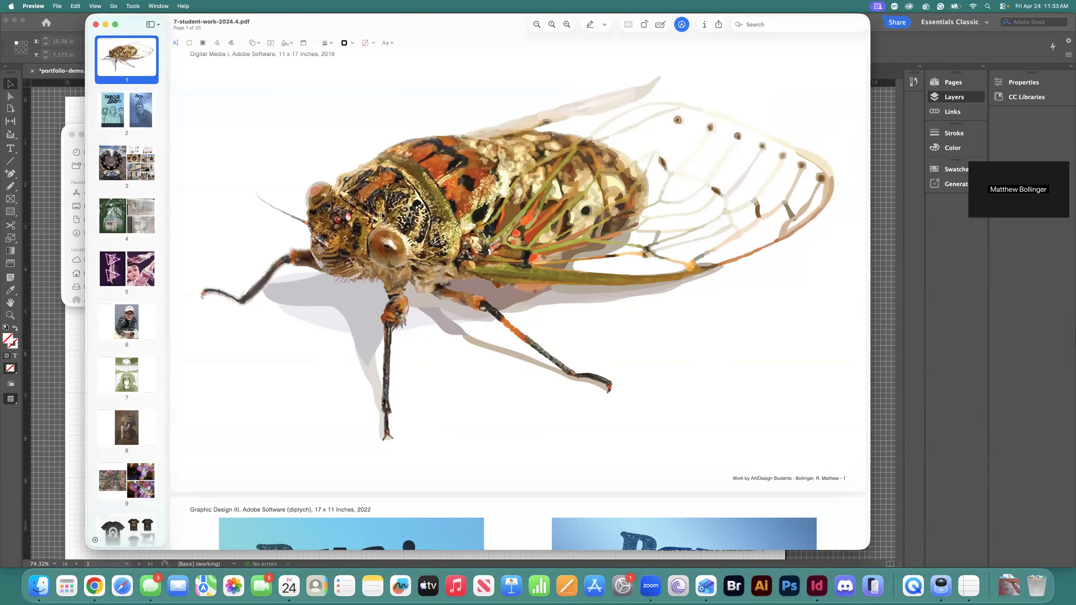
Step: Review the captions and layouts on pages 1 to 3 of the student work PDF, from the cicada illustration to the 3D design project
scroll(563, 205, down, 6)
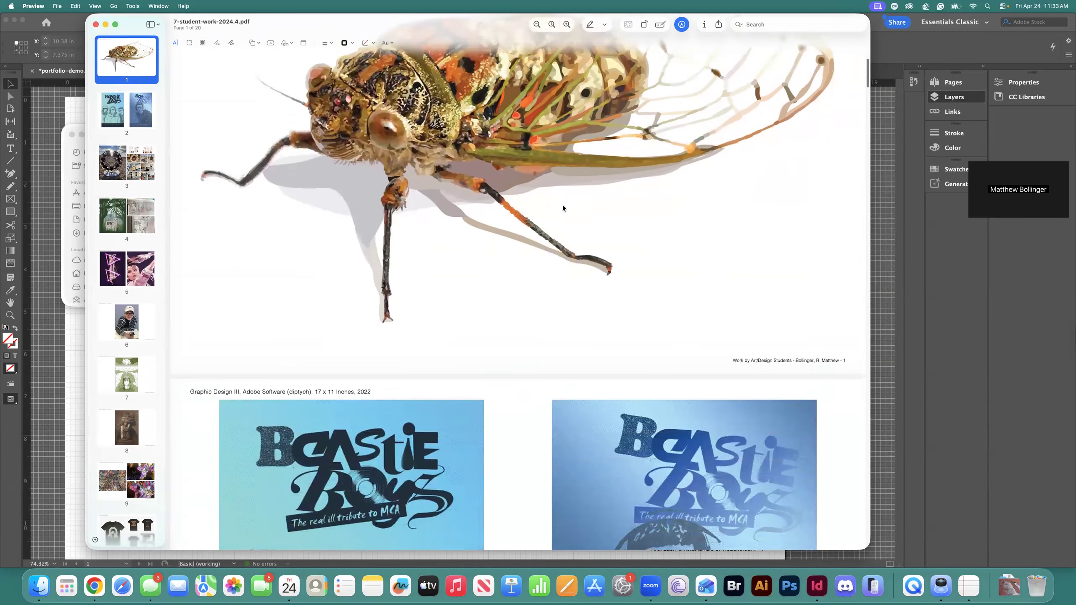
scroll(564, 205, up, 3)
scroll(340, 159, up, 4)
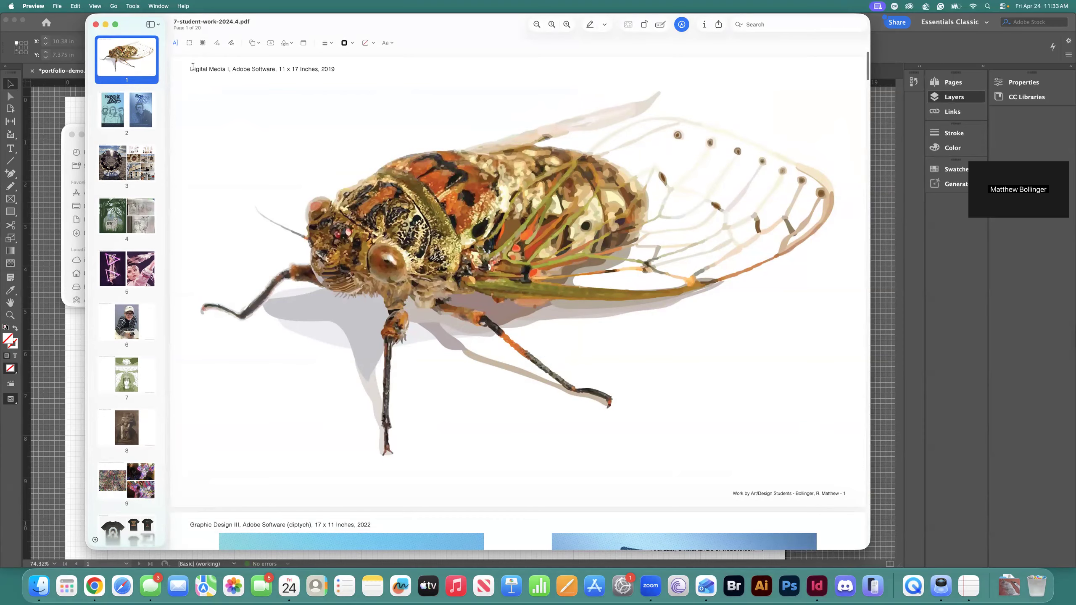
scroll(478, 236, down, 10)
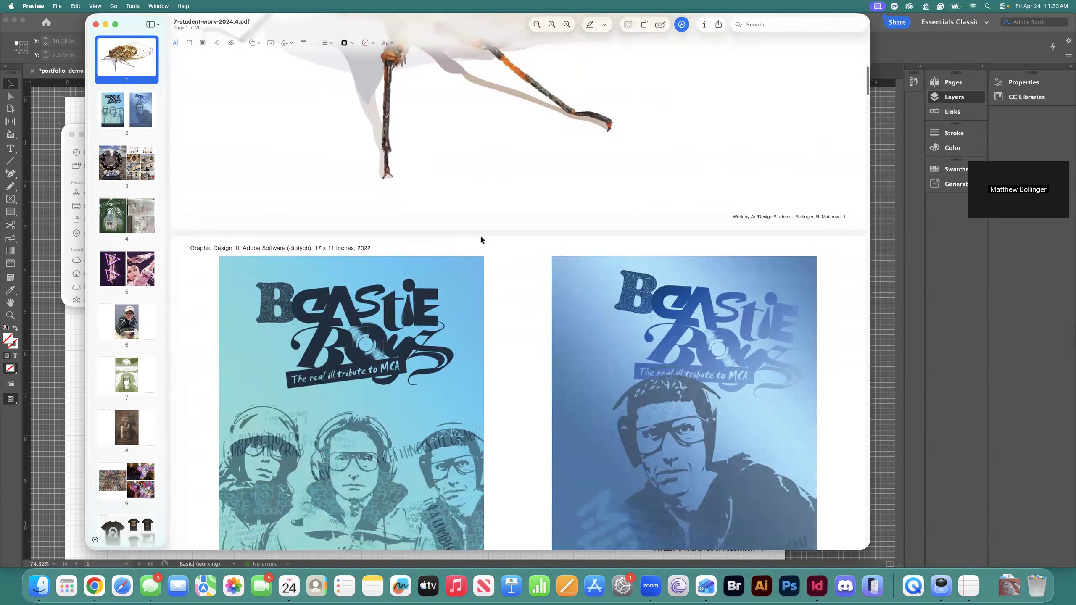
scroll(482, 240, down, 2)
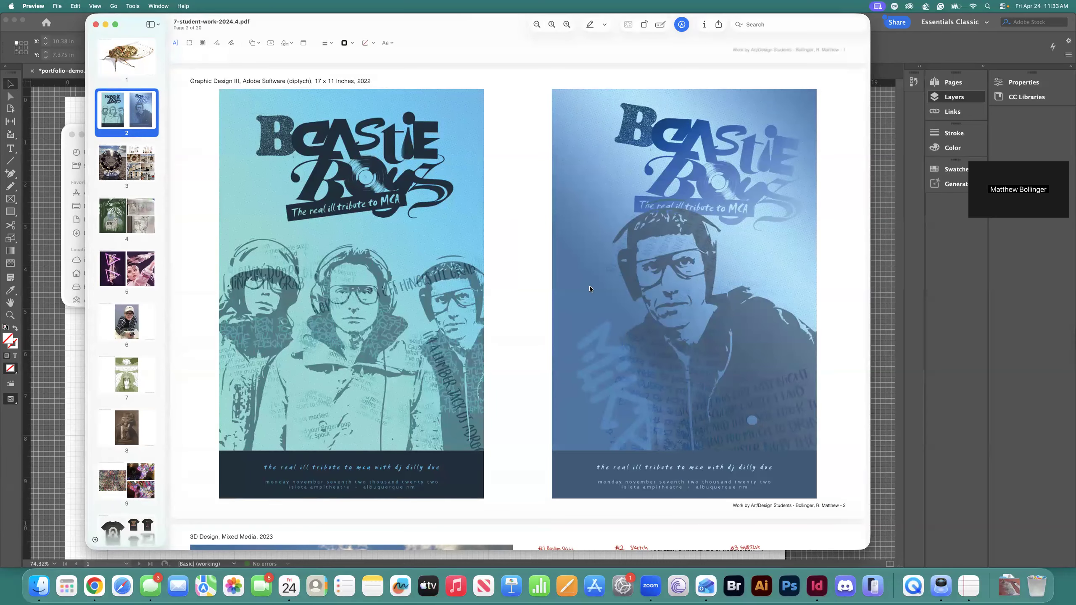
scroll(452, 300, down, 10)
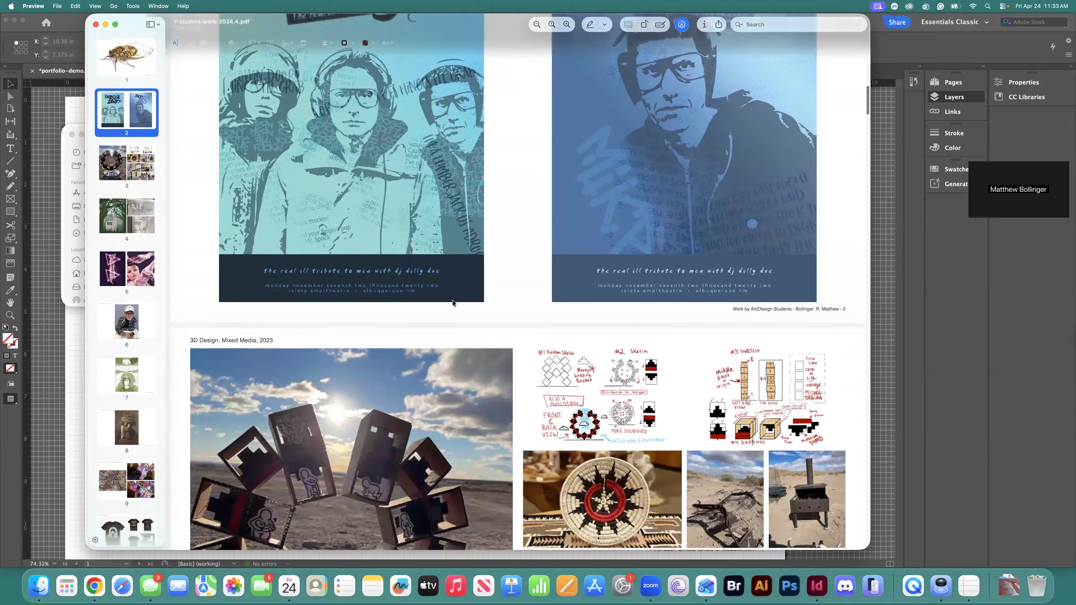
scroll(453, 299, down, 5)
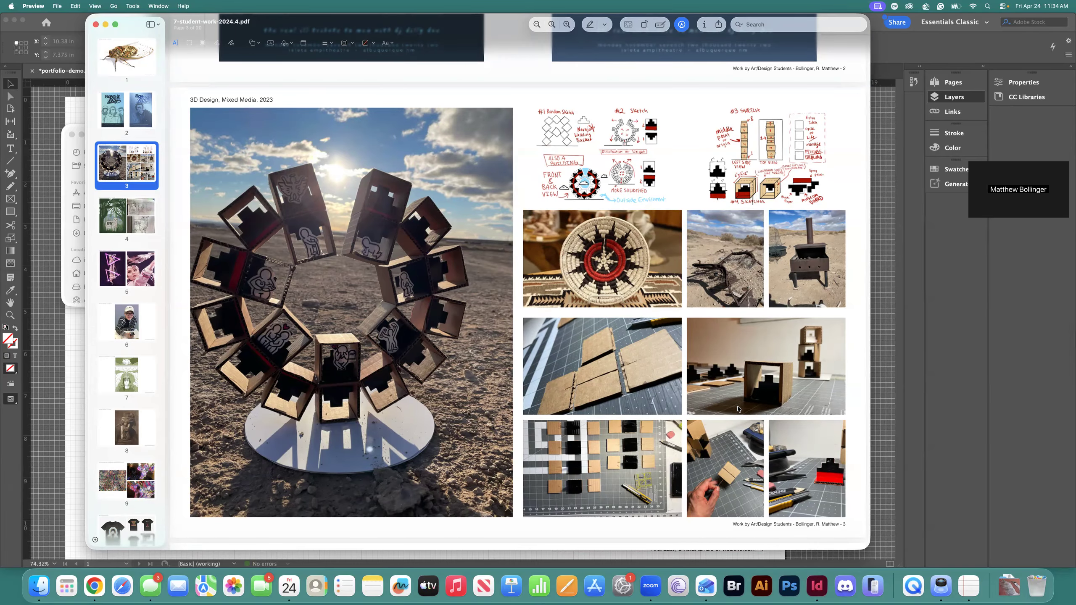
Step: Examine pages 4 to 7 of the student work PDF, from the VOTE sheep illustration to the green drawing with the handshake
scroll(544, 242, down, 10)
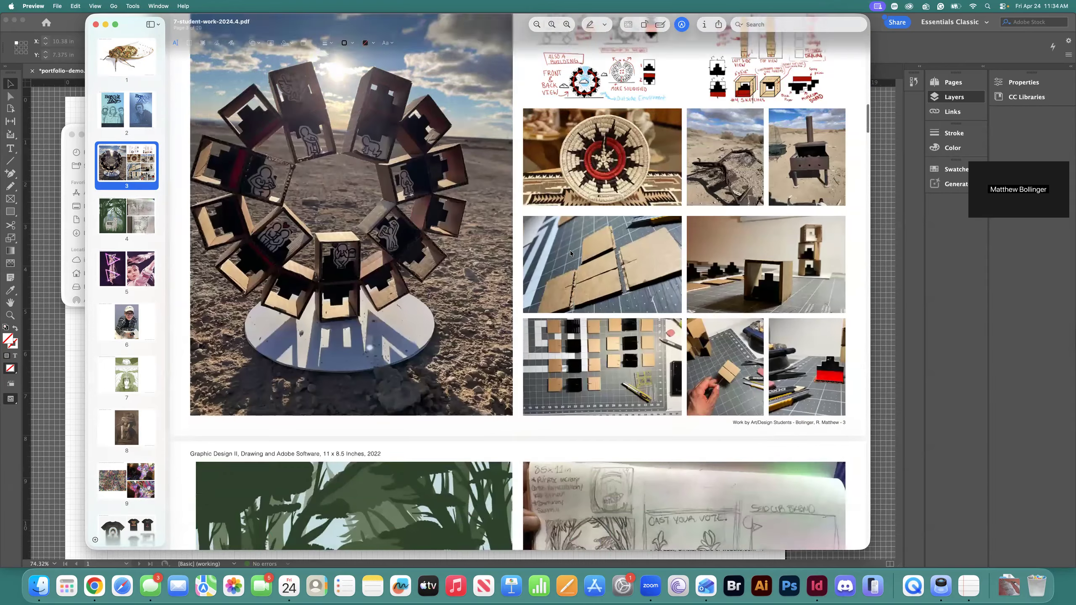
scroll(585, 252, down, 6)
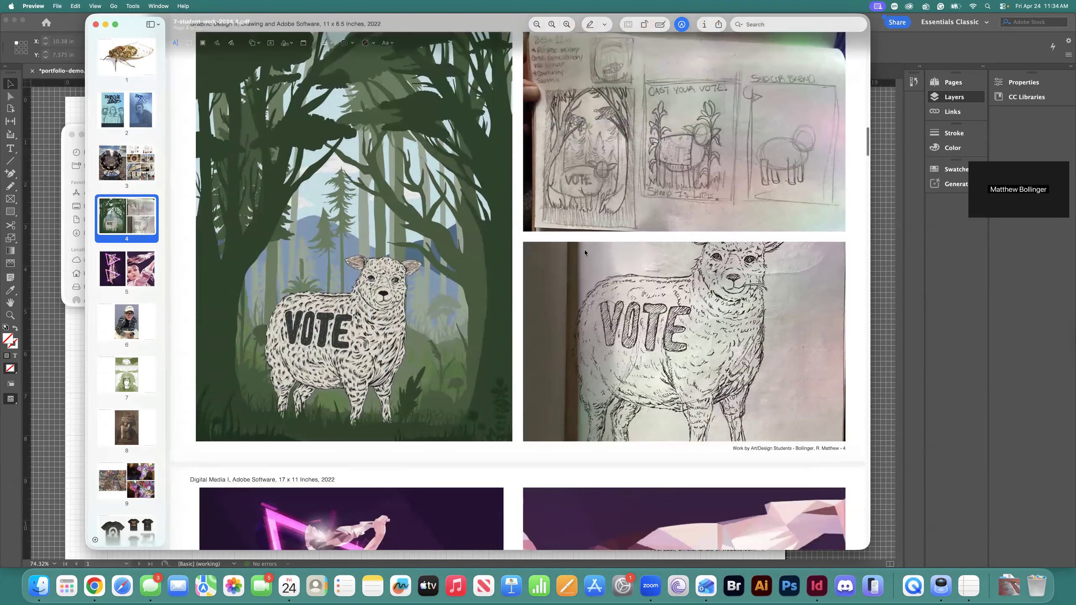
scroll(585, 253, down, 7)
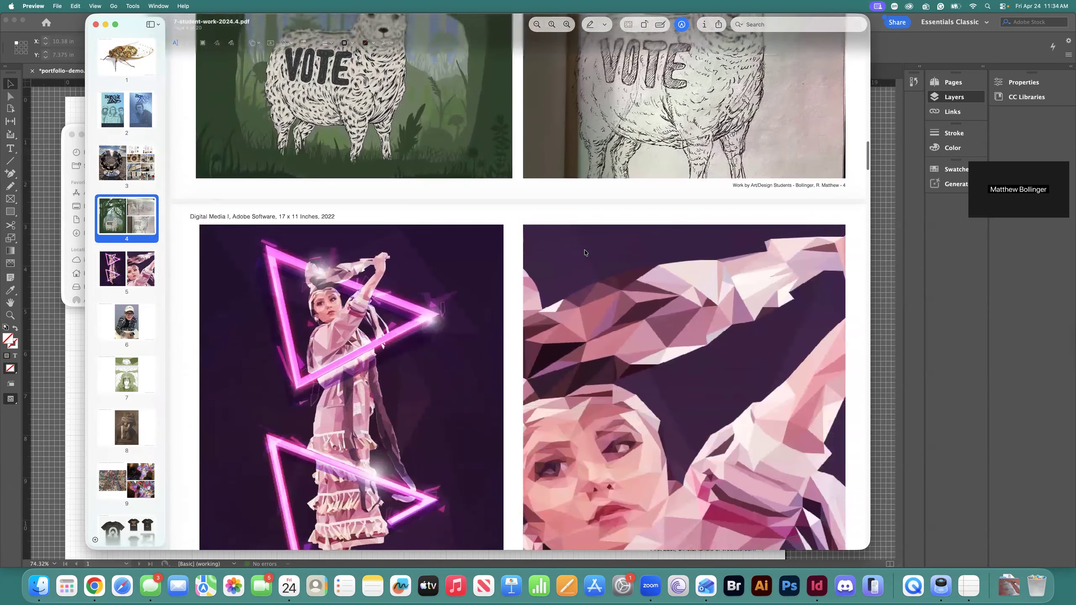
scroll(585, 253, down, 10)
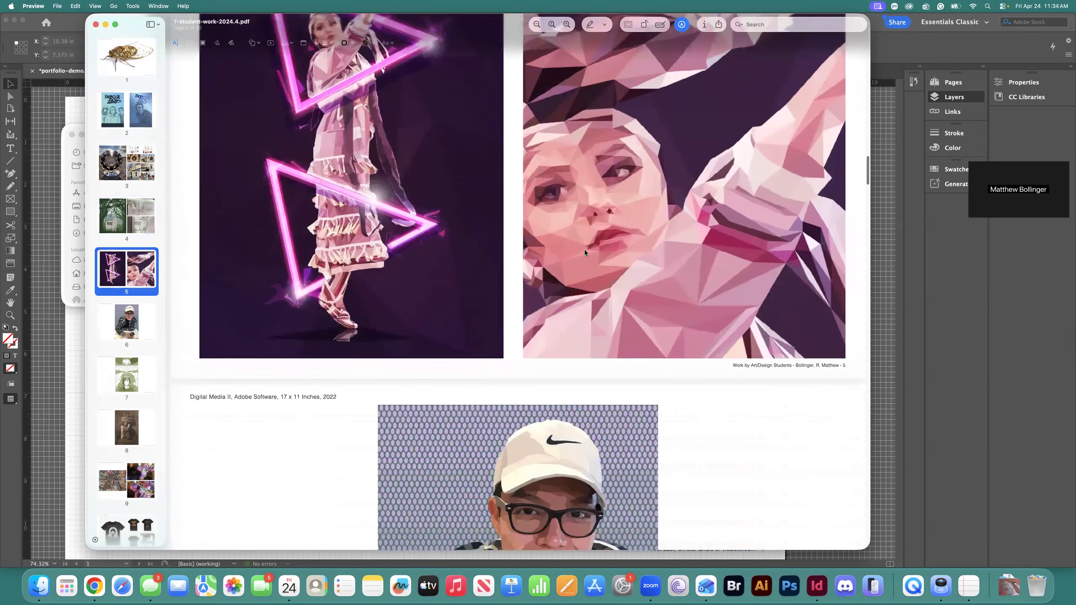
scroll(585, 253, down, 2)
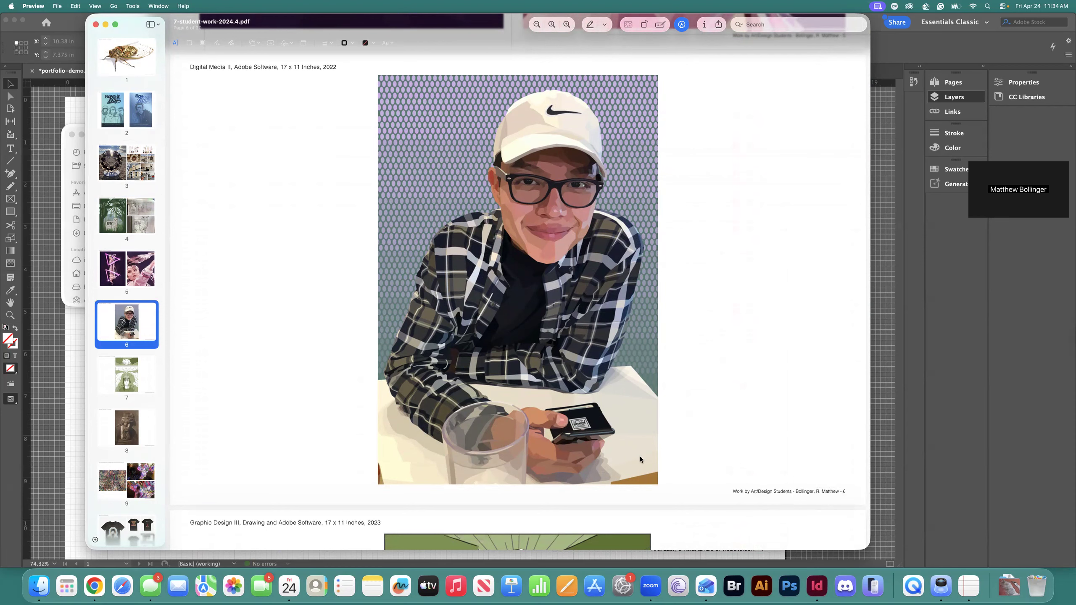
scroll(636, 456, down, 5)
scroll(637, 456, down, 8)
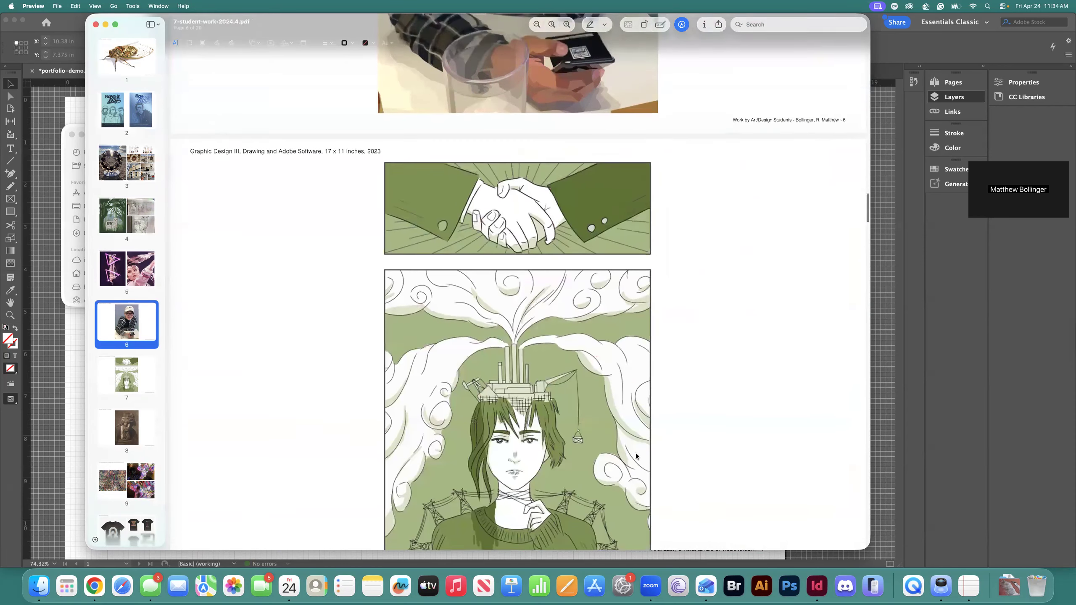
scroll(636, 456, up, 1)
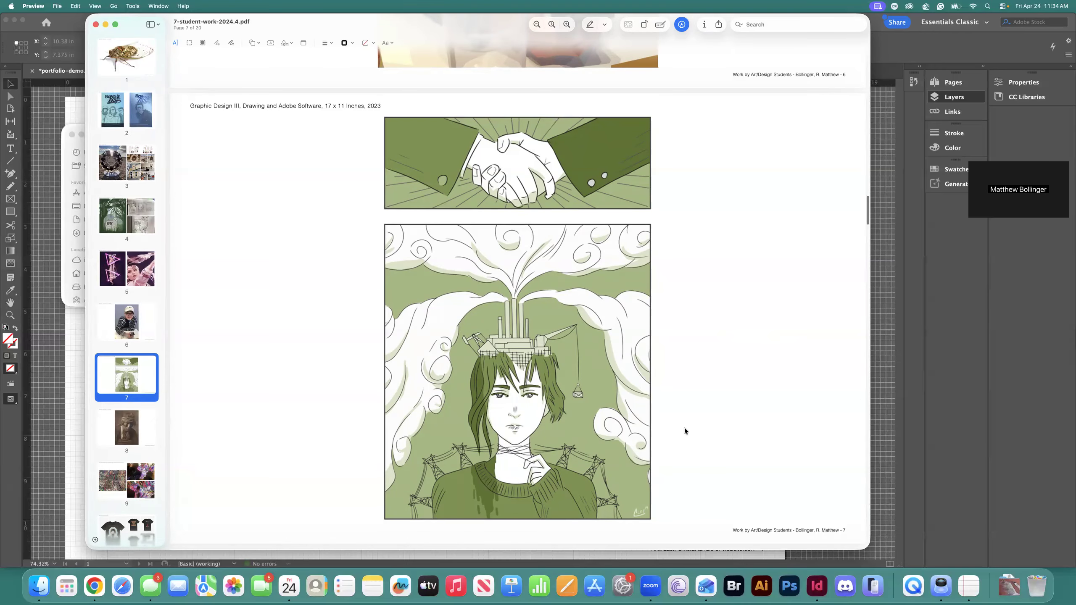
Step: Examine pages 8 to 11 of the student work PDF, covering the brown portrait, experimental painting, T-shirt designs and Digital Media II project
scroll(686, 424, down, 10)
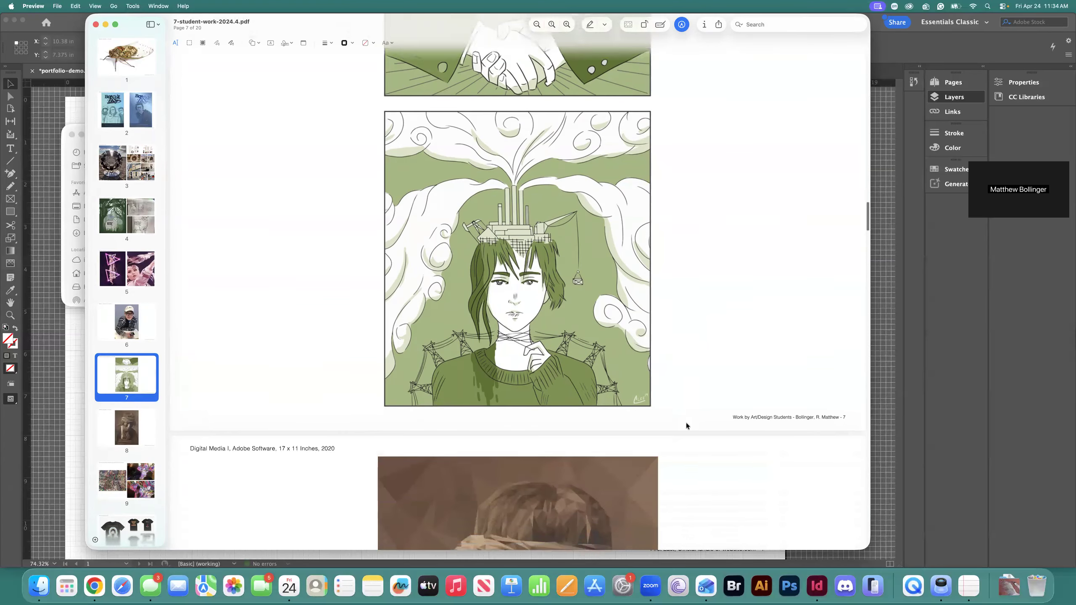
scroll(687, 424, down, 4)
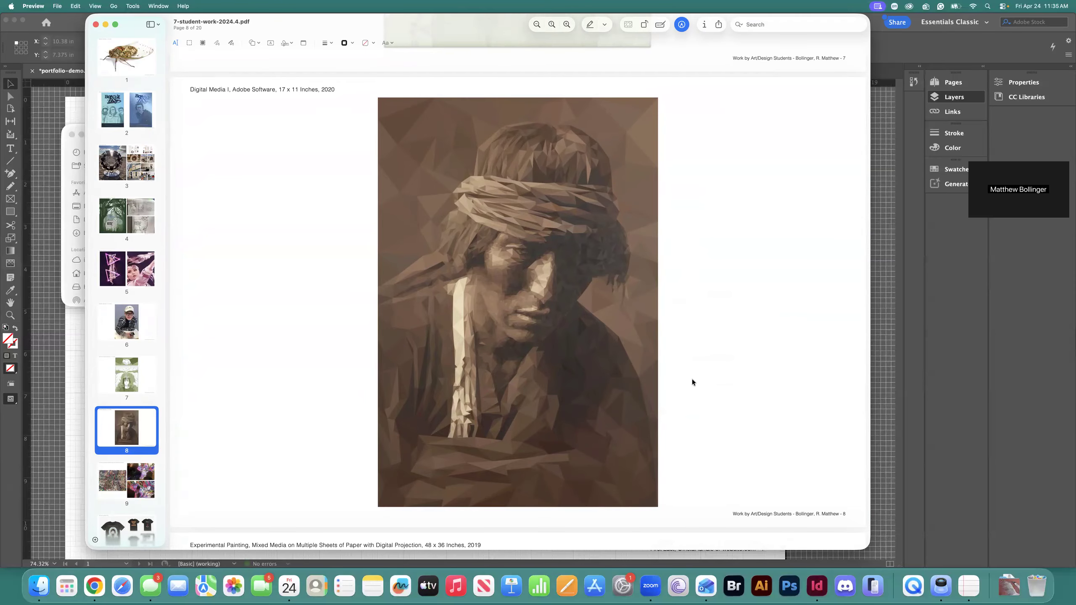
scroll(654, 386, down, 10)
scroll(653, 387, down, 12)
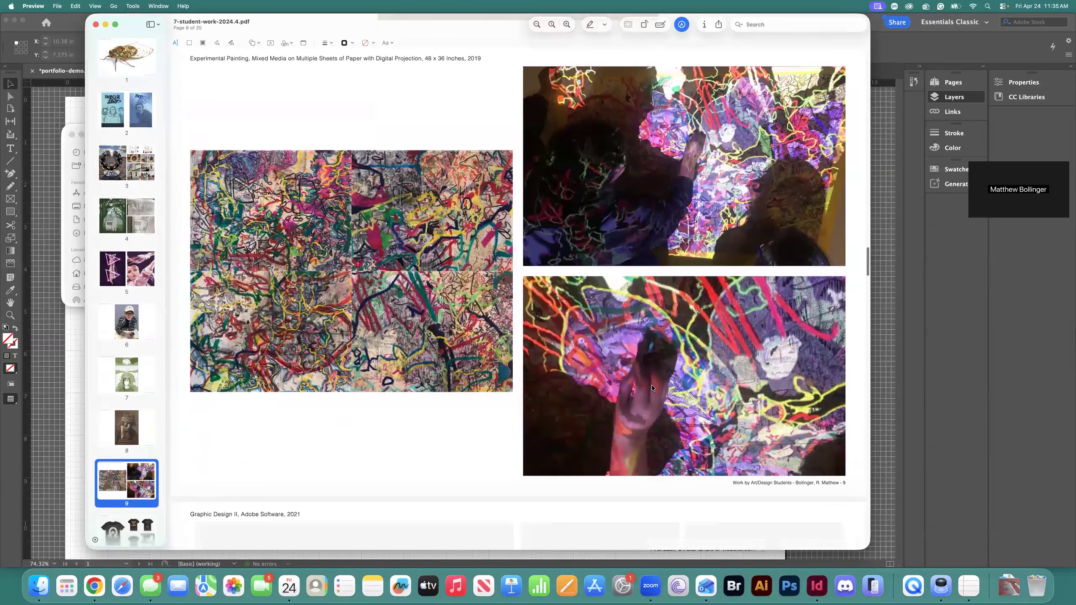
scroll(651, 385, down, 15)
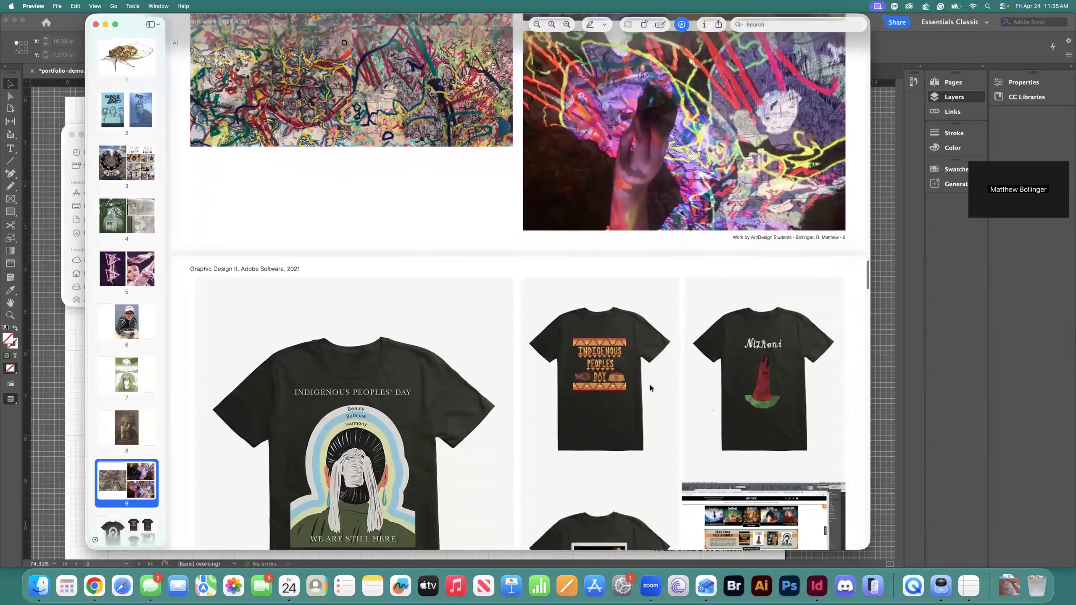
scroll(651, 388, down, 5)
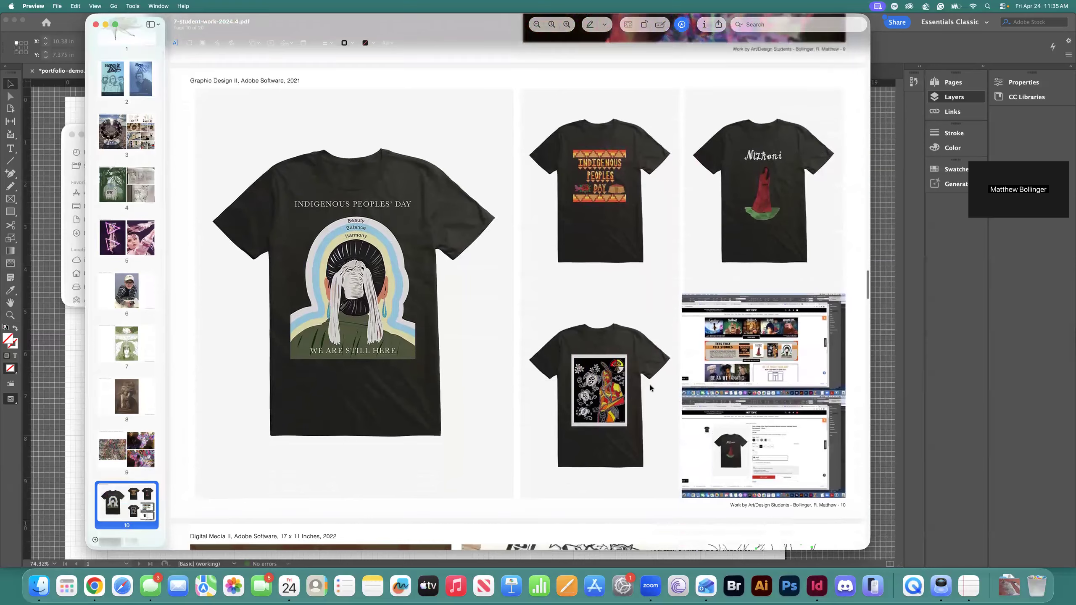
scroll(651, 388, down, 12)
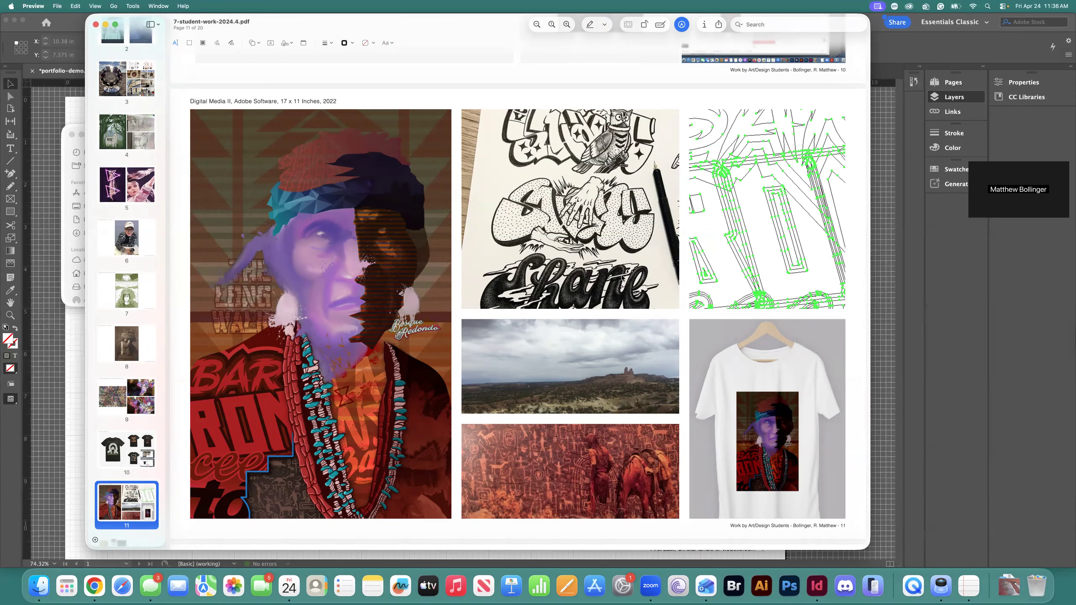
Step: Examine page 11 of the student work PDF, comparing the Digital Media II portrait with its lettering sketches, source photos and T-shirt mockup
scroll(623, 278, down, 5)
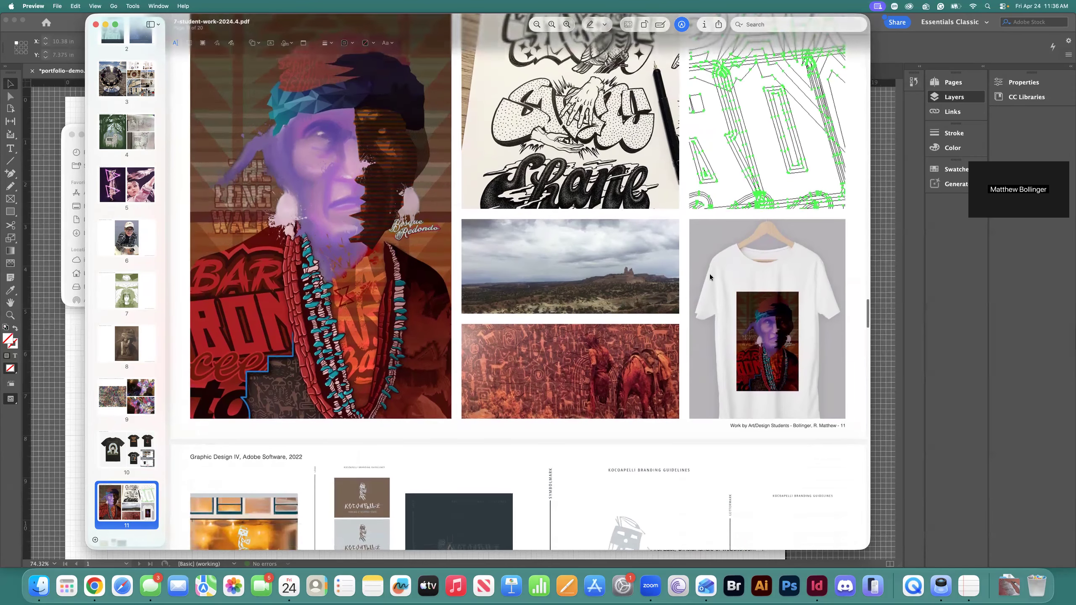
scroll(710, 278, up, 1)
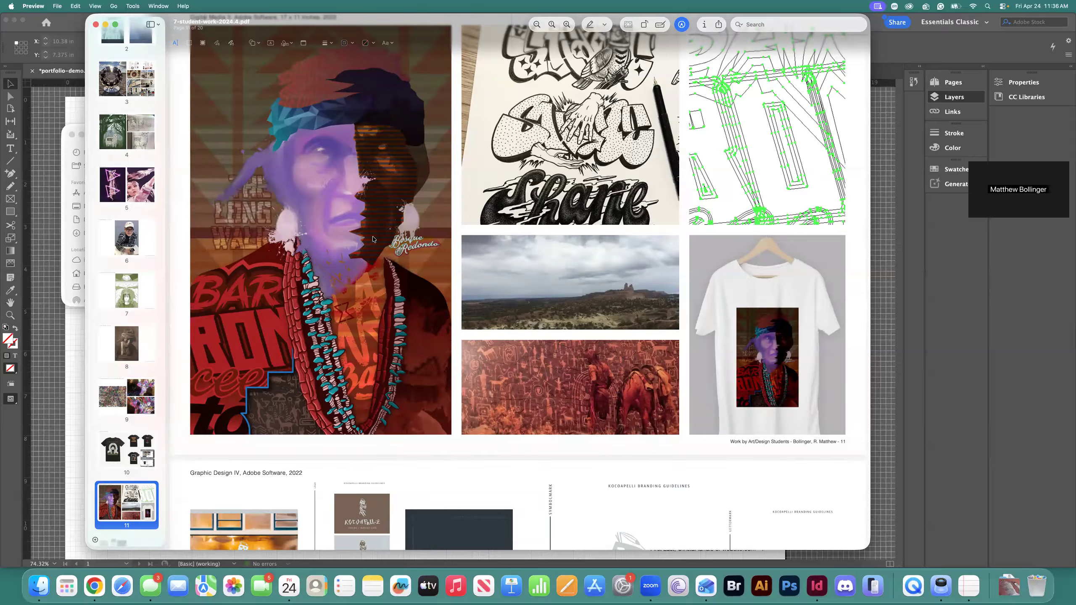
scroll(375, 238, up, 1)
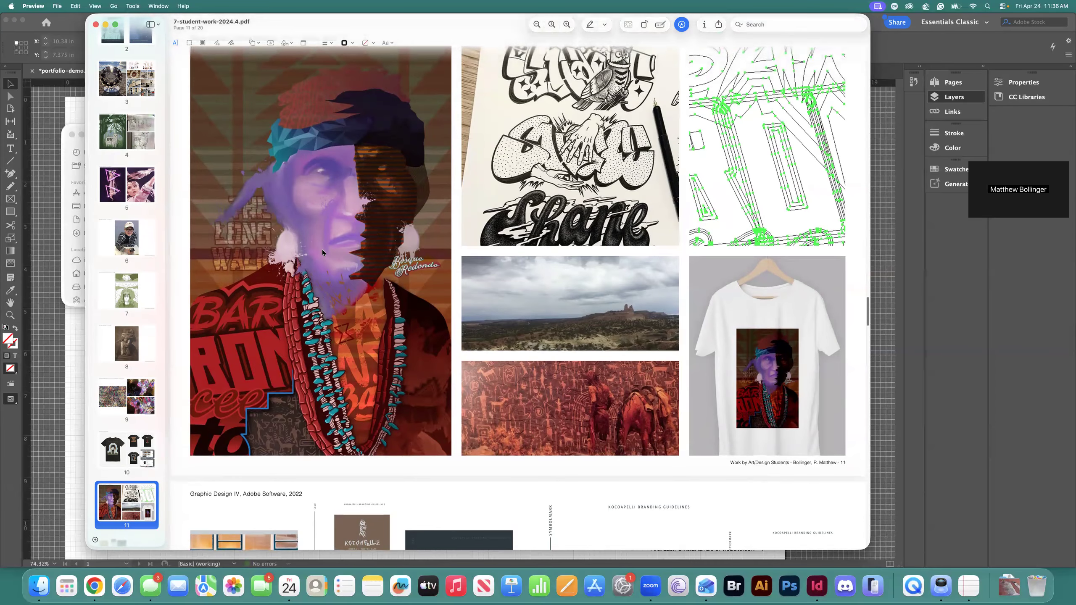
scroll(426, 263, up, 1)
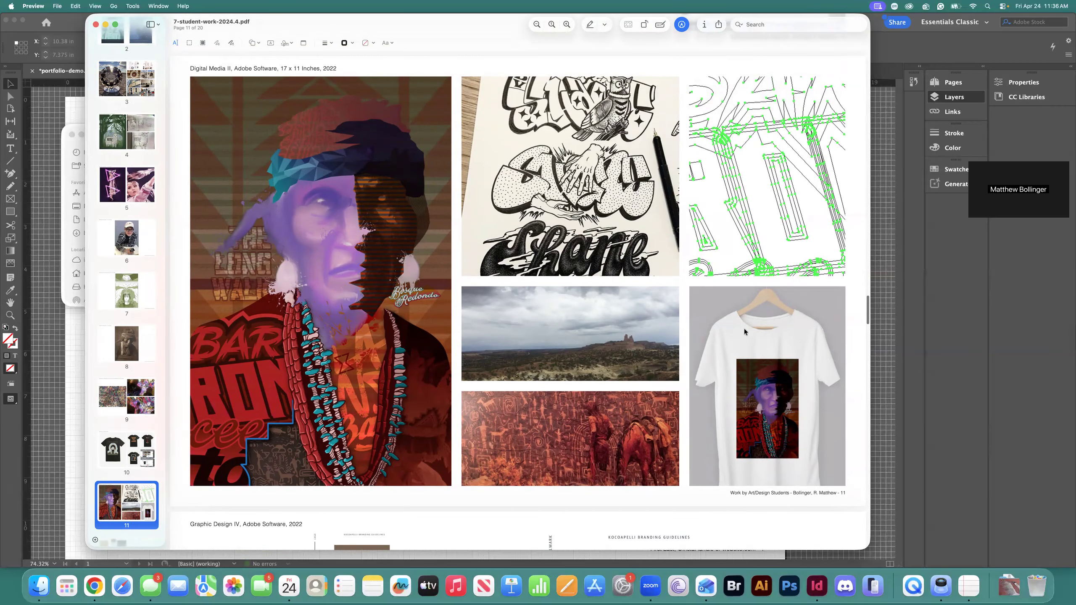
scroll(790, 339, down, 10)
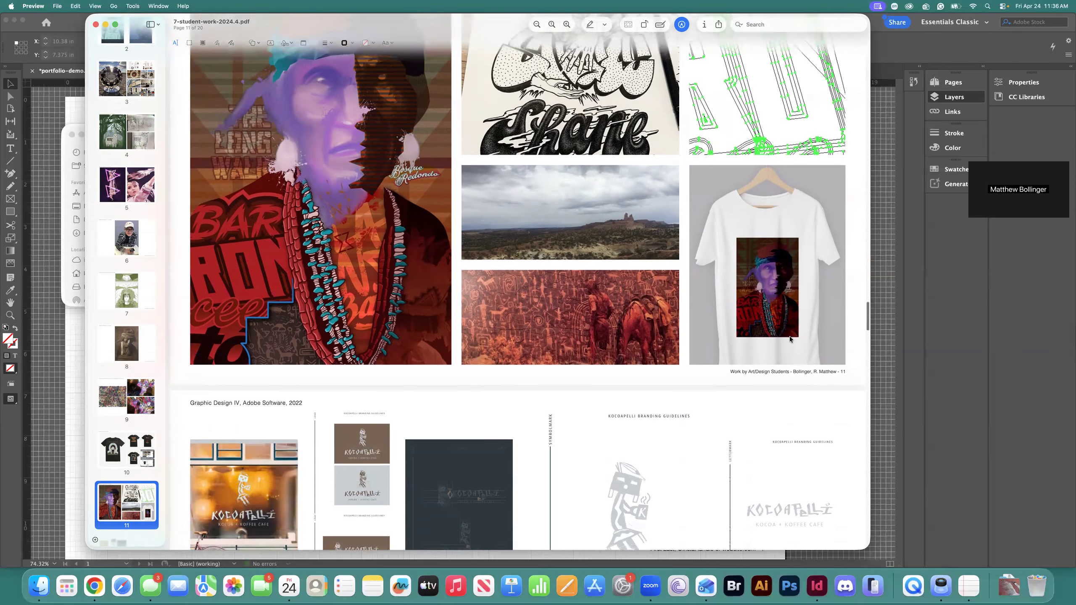
scroll(790, 339, down, 7)
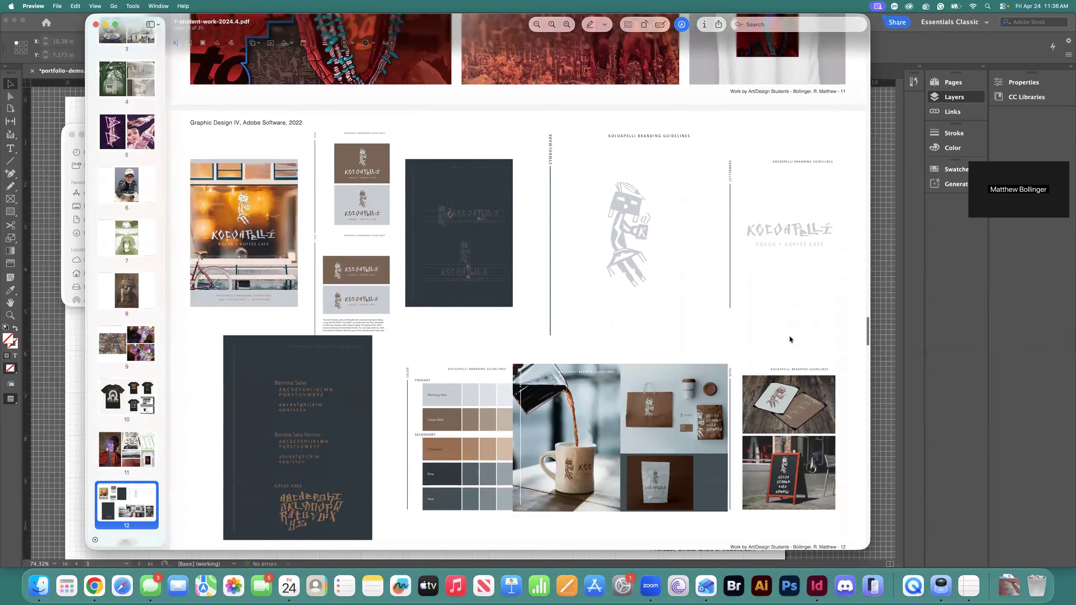
Step: Finish reviewing pages 12 to 20 of the student work PDF, and close it to return to the portfolio-demo document in InDesign
scroll(790, 339, down, 6)
scroll(790, 339, down, 20)
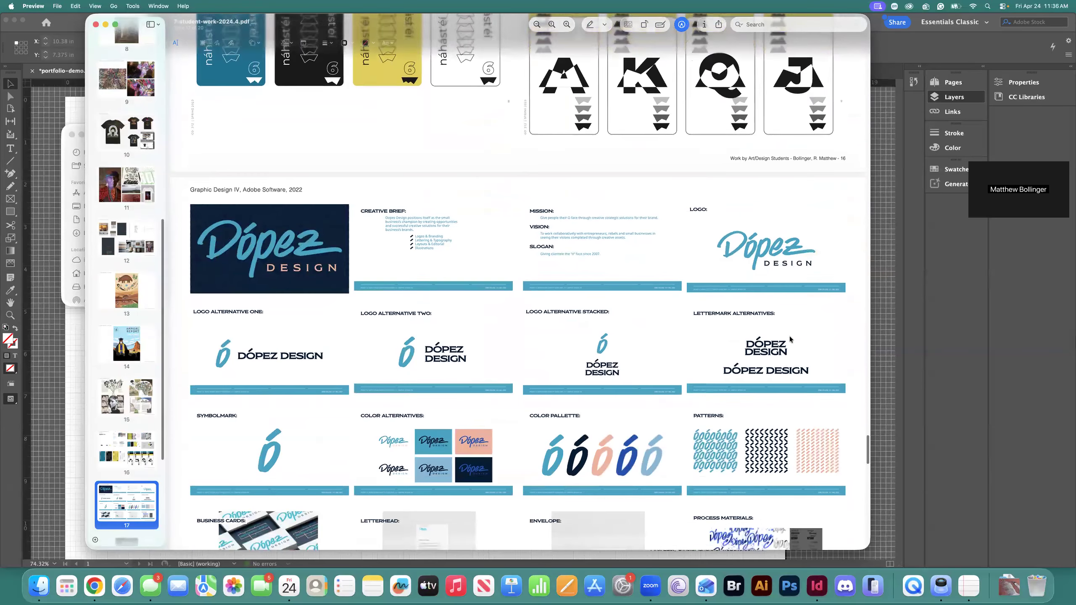
scroll(790, 339, down, 4)
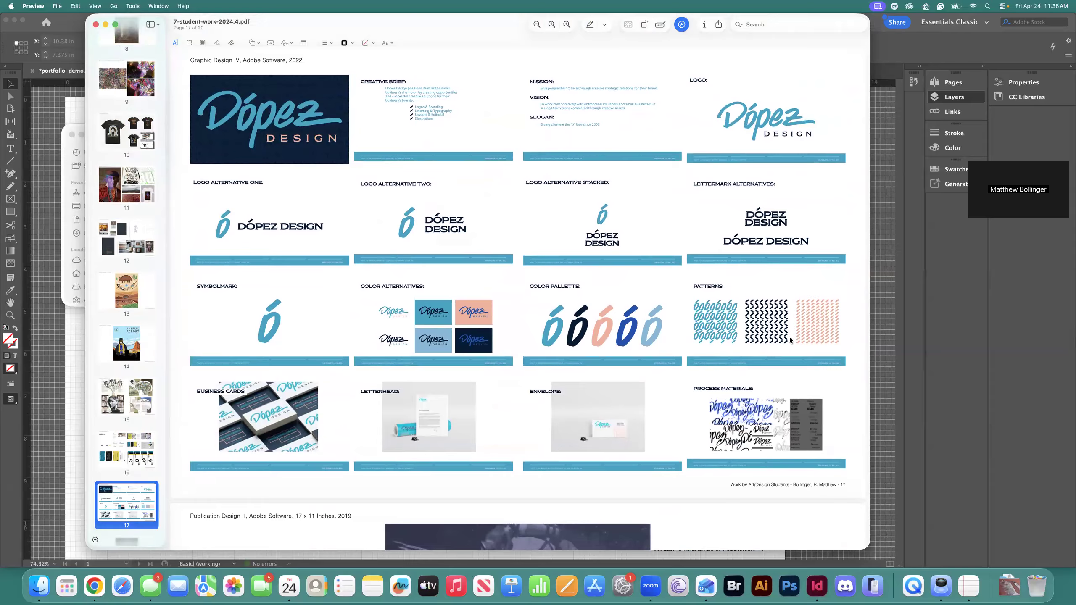
scroll(791, 339, down, 20)
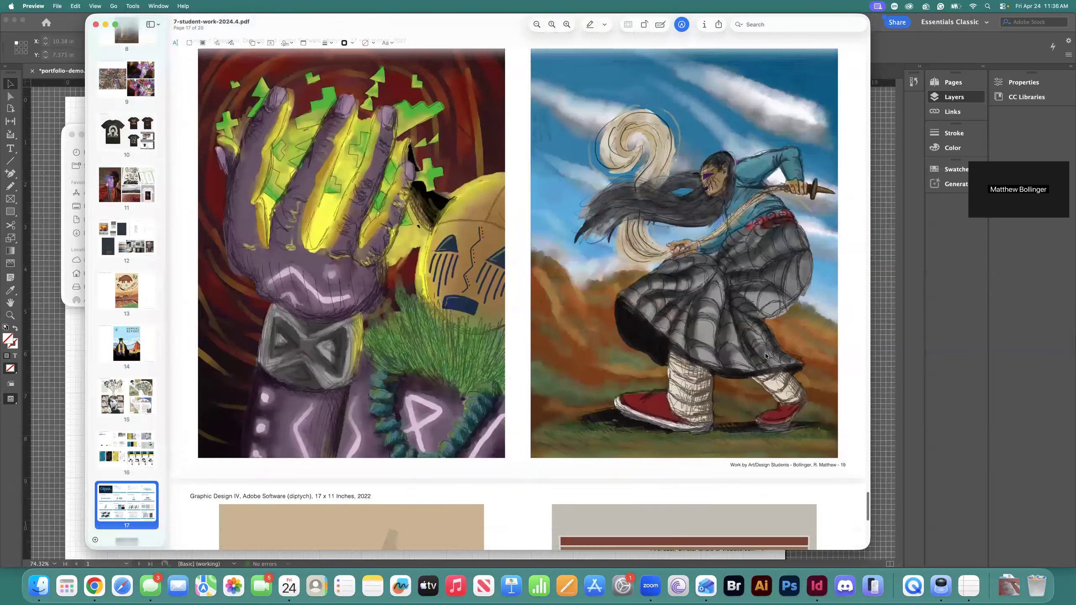
scroll(766, 356, down, 10)
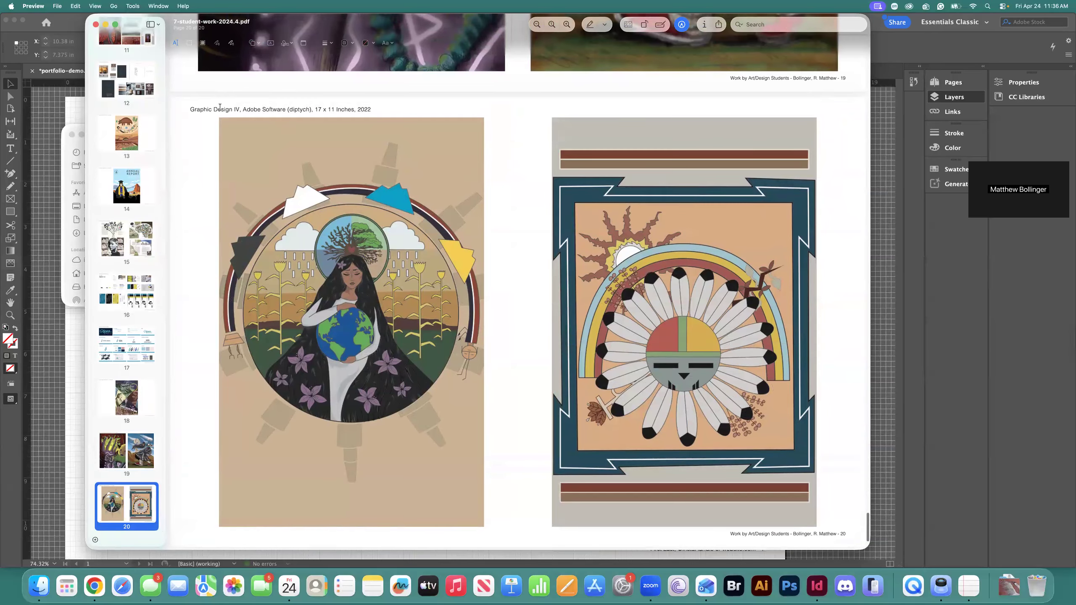
key(super+w)
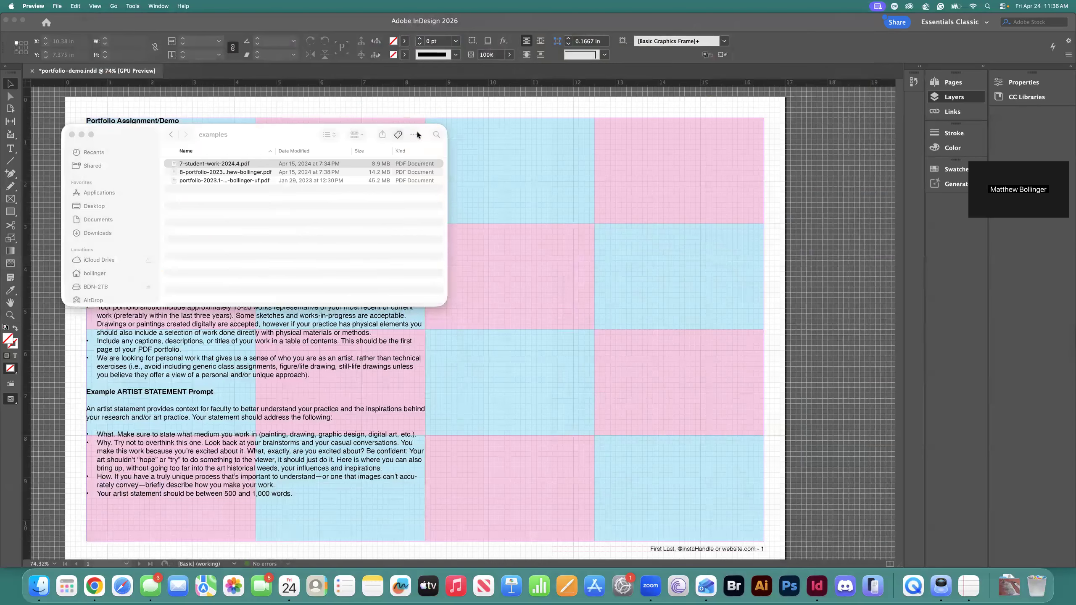
click(475, 101)
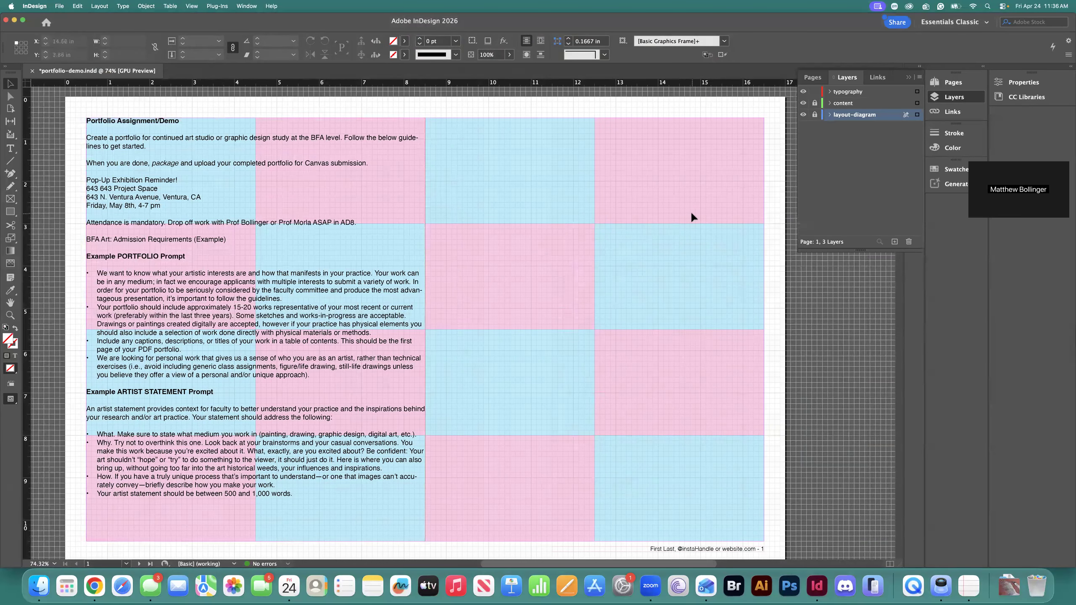
Step: Hide the typography layer to view the bare grid on the first pages, and show the layer again
click(803, 92)
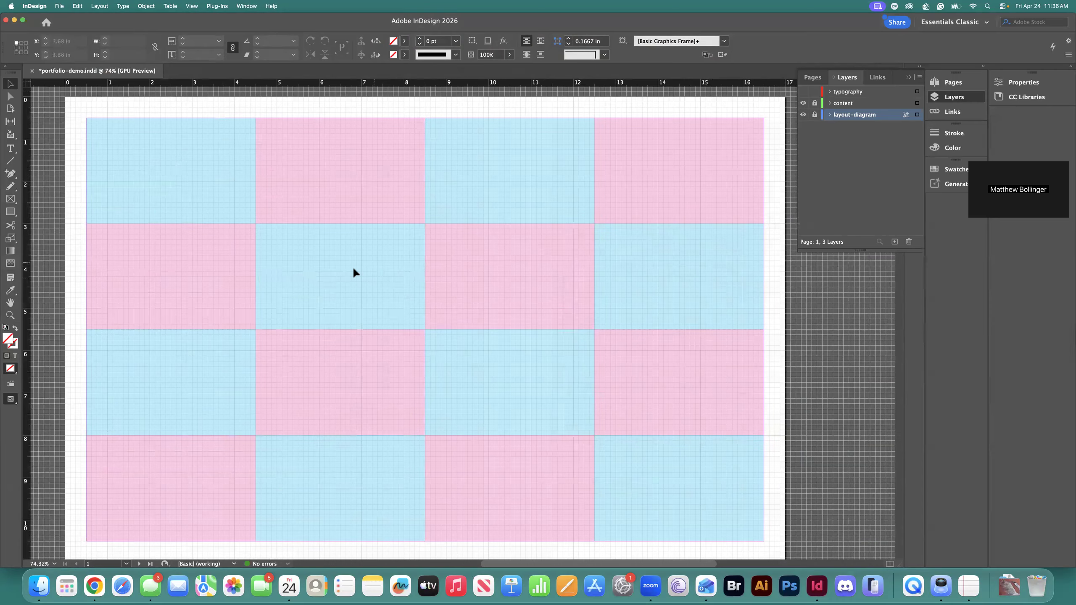
scroll(512, 344, down, 10)
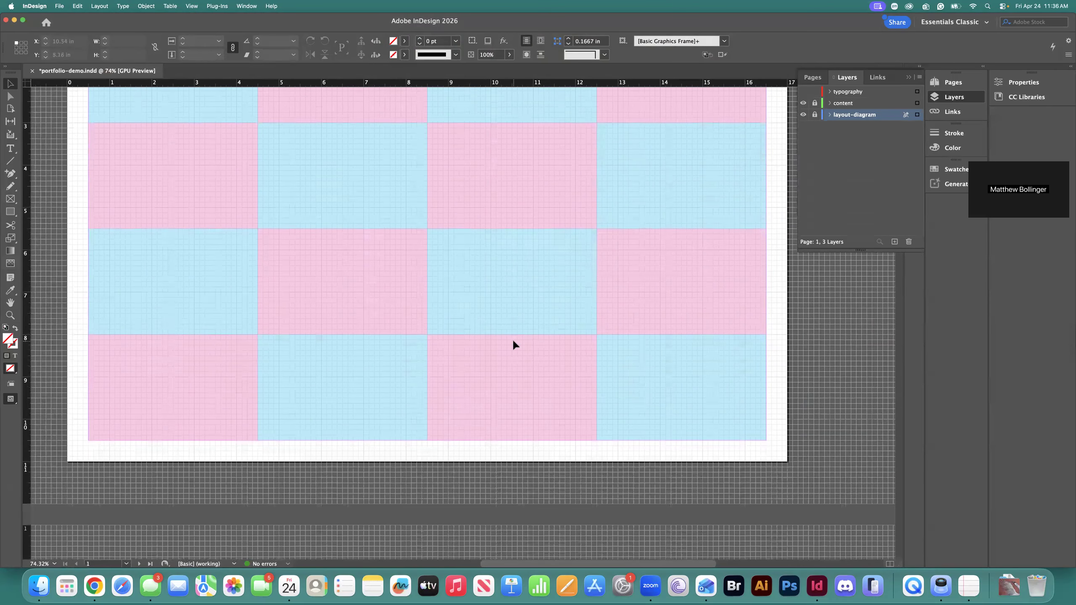
scroll(512, 343, down, 4)
click(804, 91)
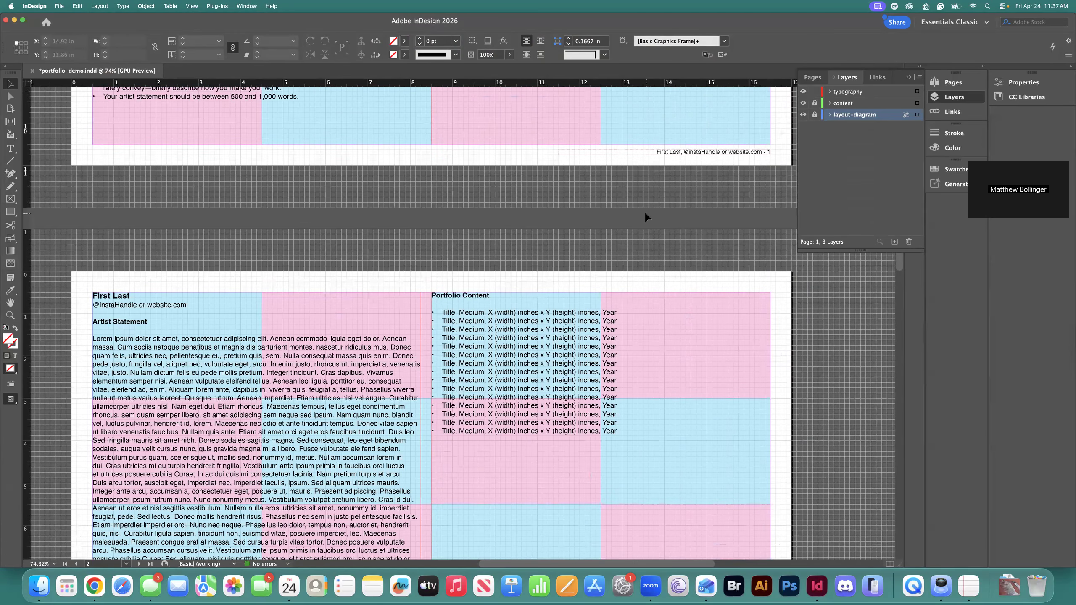
Step: Review the artist statement page and the page 3 image layout, toggling the layout-diagram layer's visibility off and on
scroll(644, 217, down, 15)
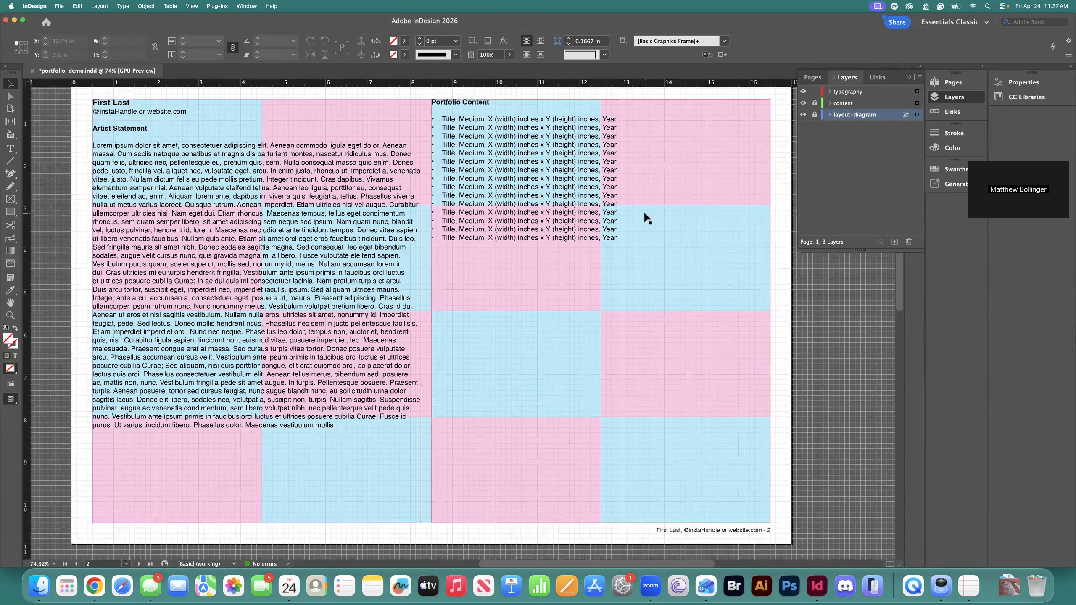
scroll(643, 217, down, 5)
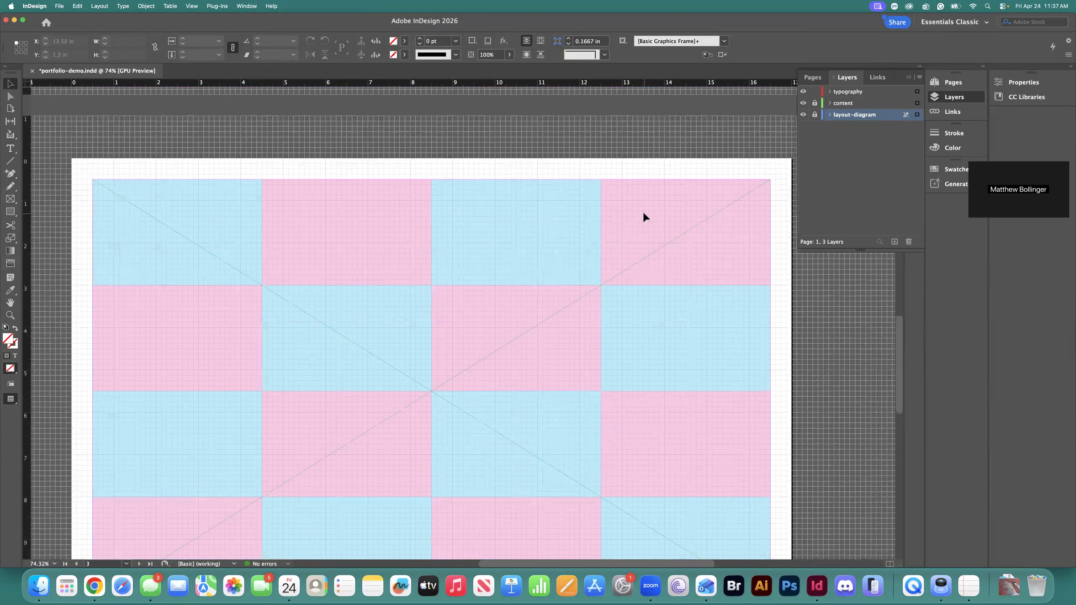
scroll(647, 218, down, 2)
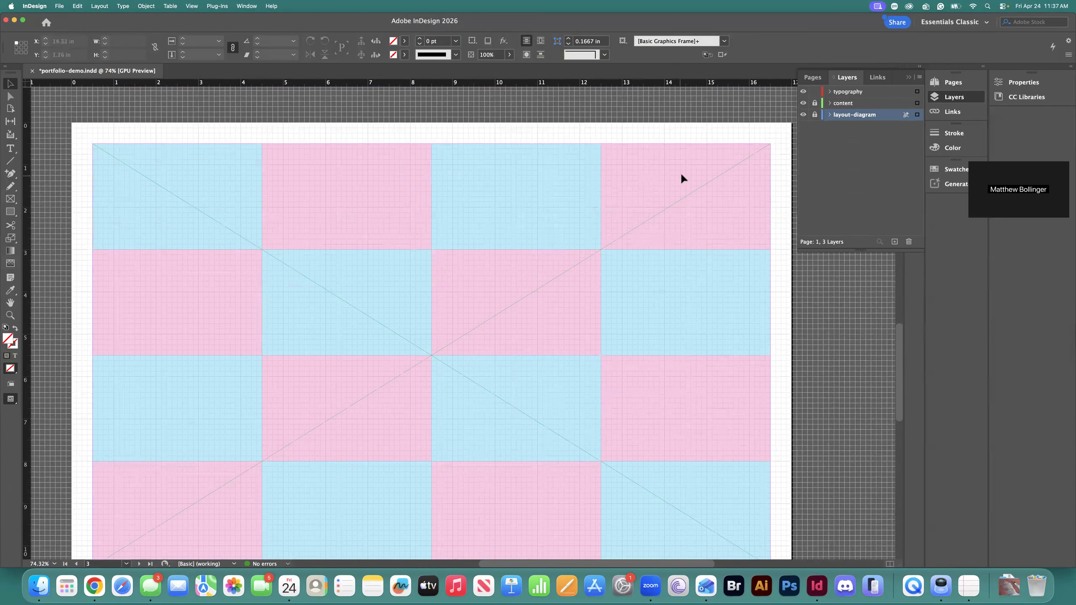
scroll(587, 283, down, 2)
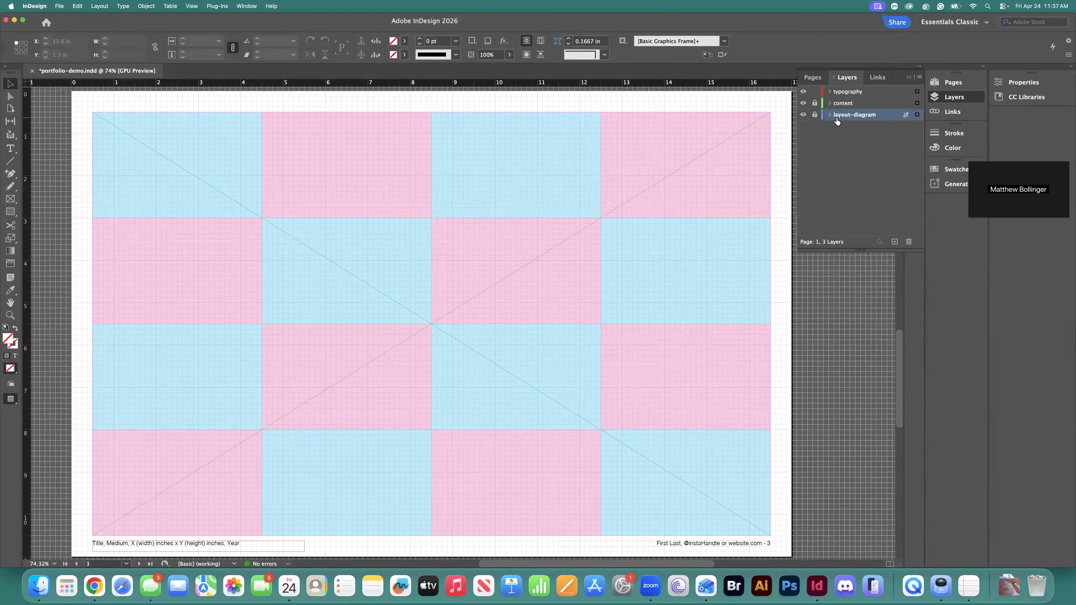
click(804, 115)
click(803, 115)
click(62, 156)
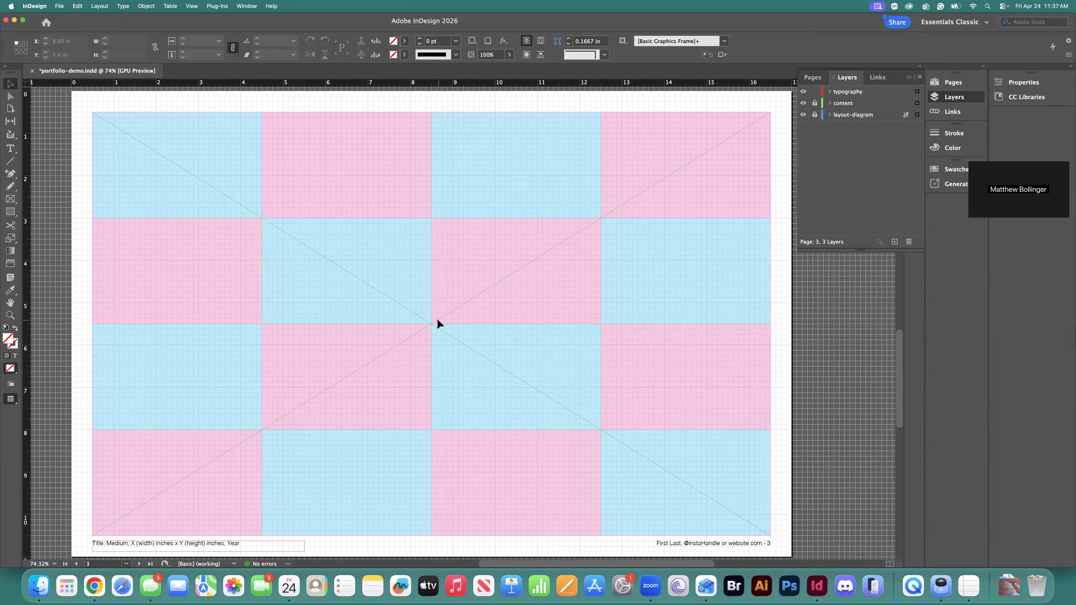
Step: Toggle the content layer's visibility off and on, and unlock that layer for editing
click(803, 104)
click(804, 104)
click(803, 103)
click(804, 105)
click(815, 103)
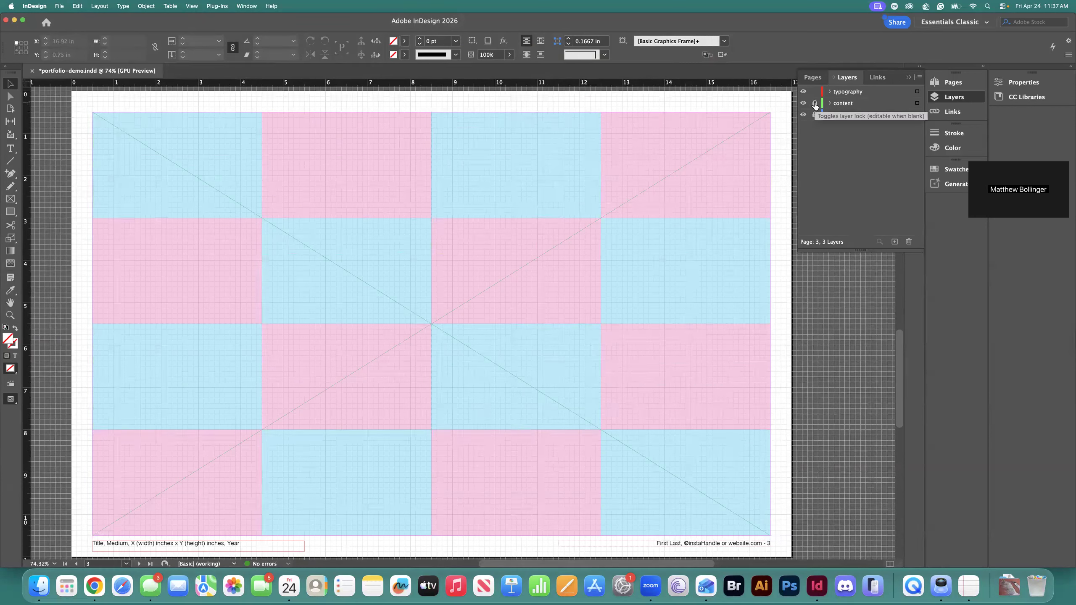
Step: Try resizing the image frame on page 3 from its side and top edges, narrowing it to 8 in wide by 10 in high
click(697, 165)
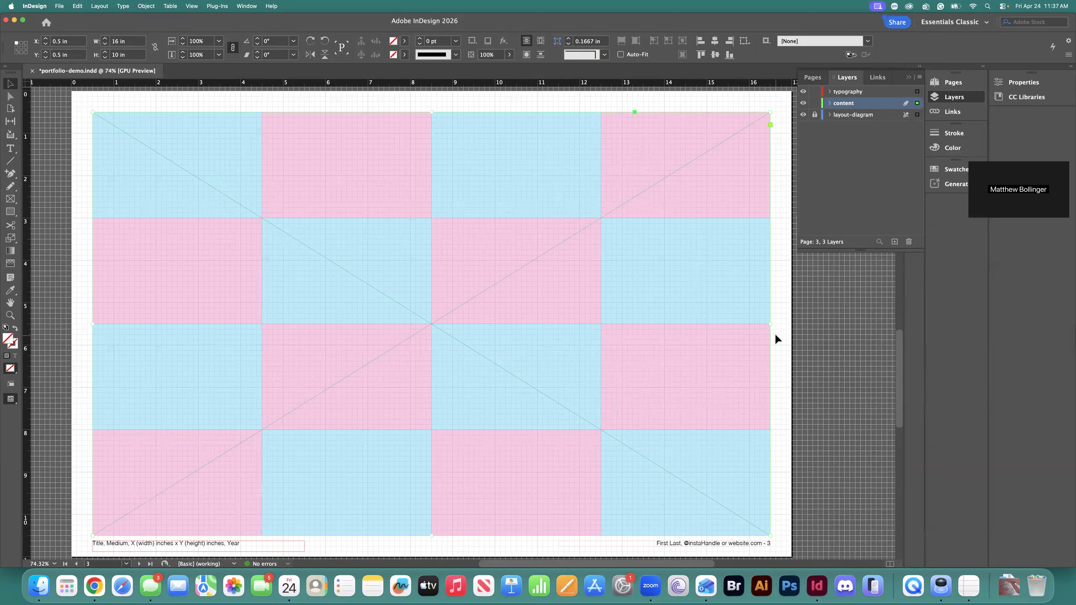
drag(769, 323, 661, 327)
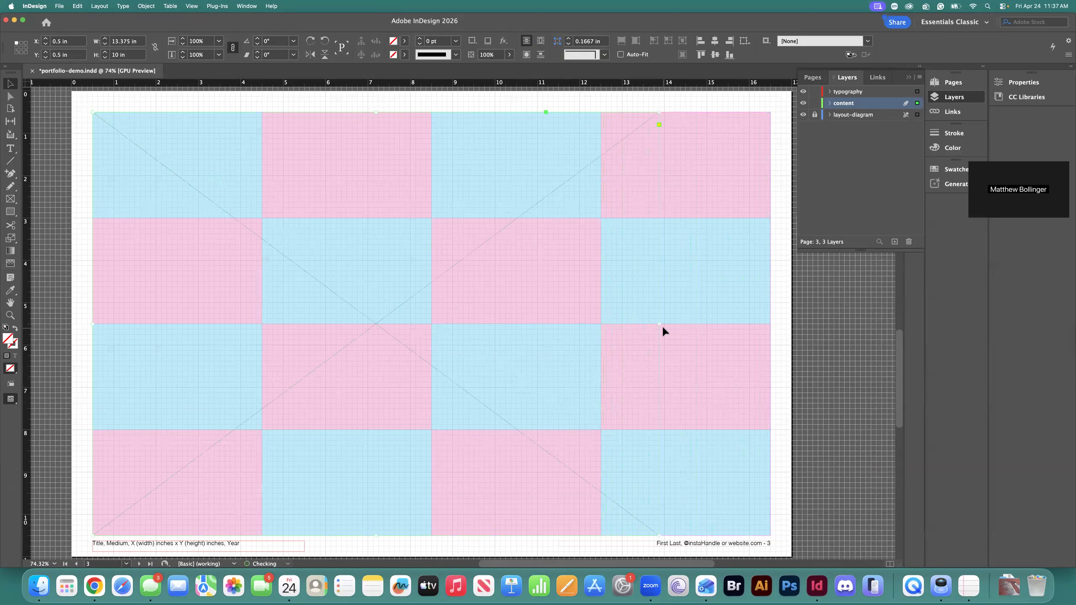
drag(375, 112, 376, 199)
drag(375, 200, 378, 112)
drag(660, 324, 432, 324)
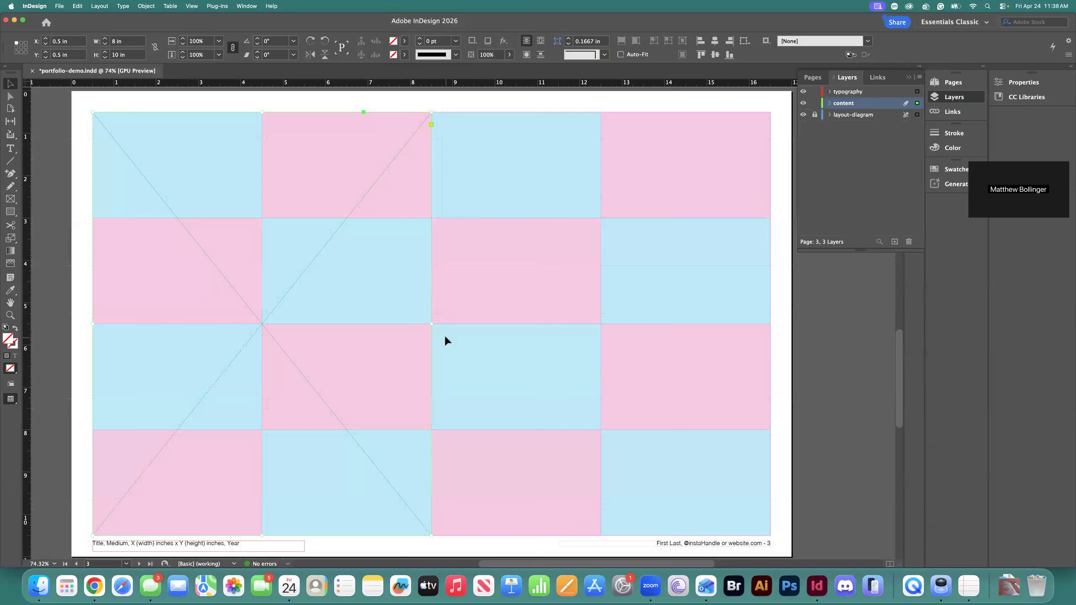
Step: Toggle the document grid off and on to compare page 3 with and without it
key(super+apostrophe)
key(super+apostrophe)
key(super+apostrophe)
key(super+apostrophe)
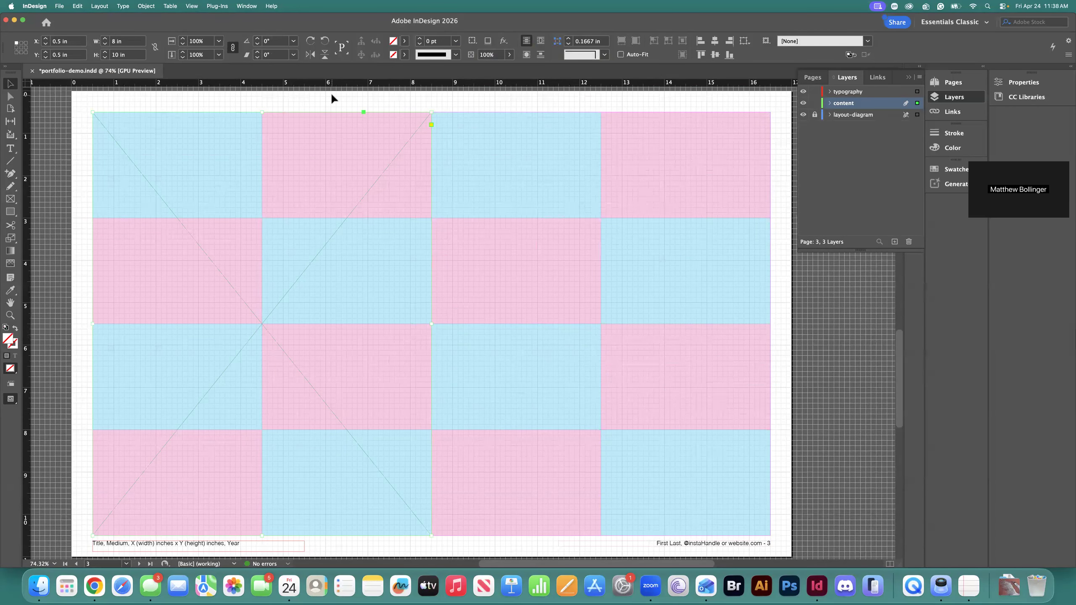
Step: Turn off Snap to Document Grid, and turn it back on
click(192, 7)
click(192, 7)
click(192, 6)
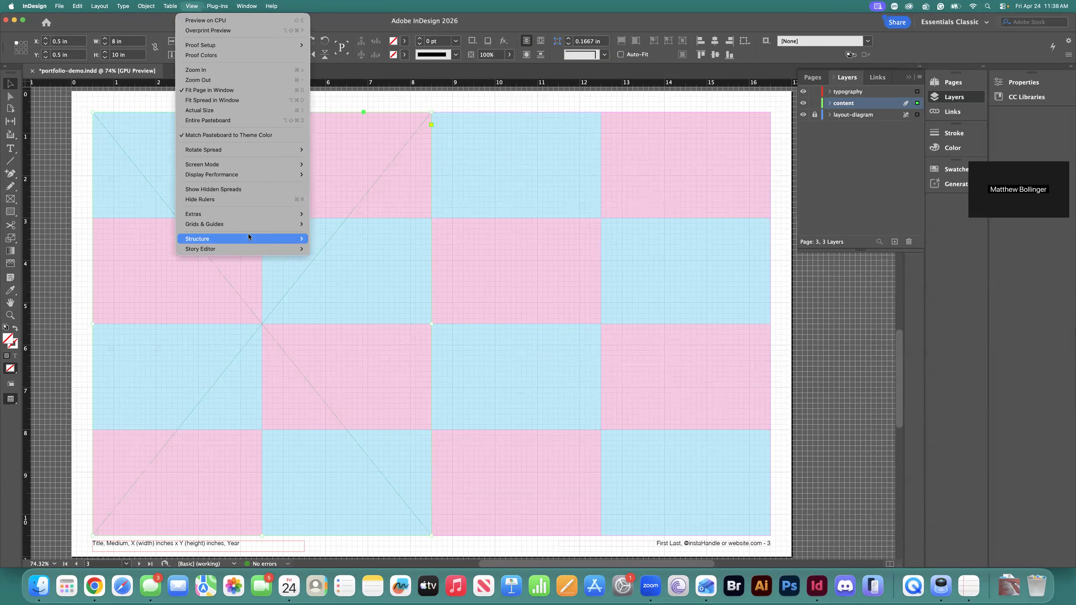
mouse_move(245, 225)
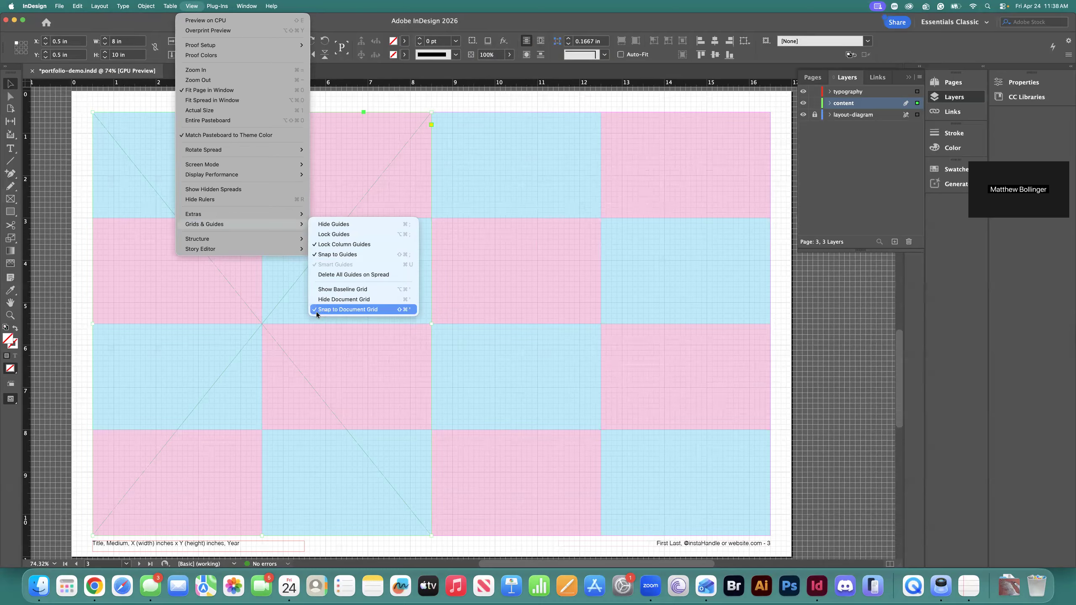
click(329, 310)
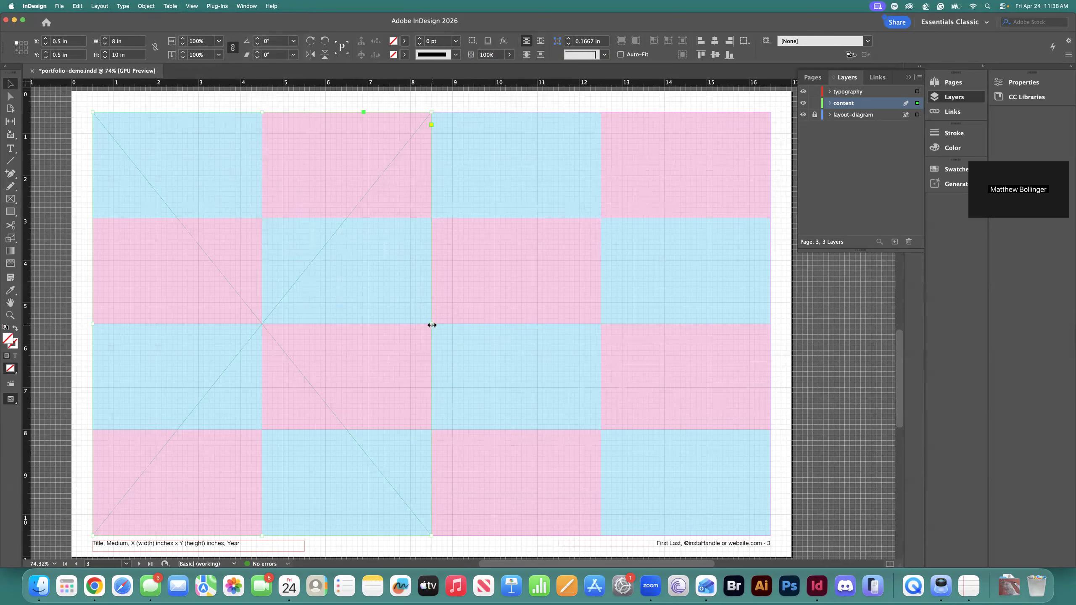
click(191, 5)
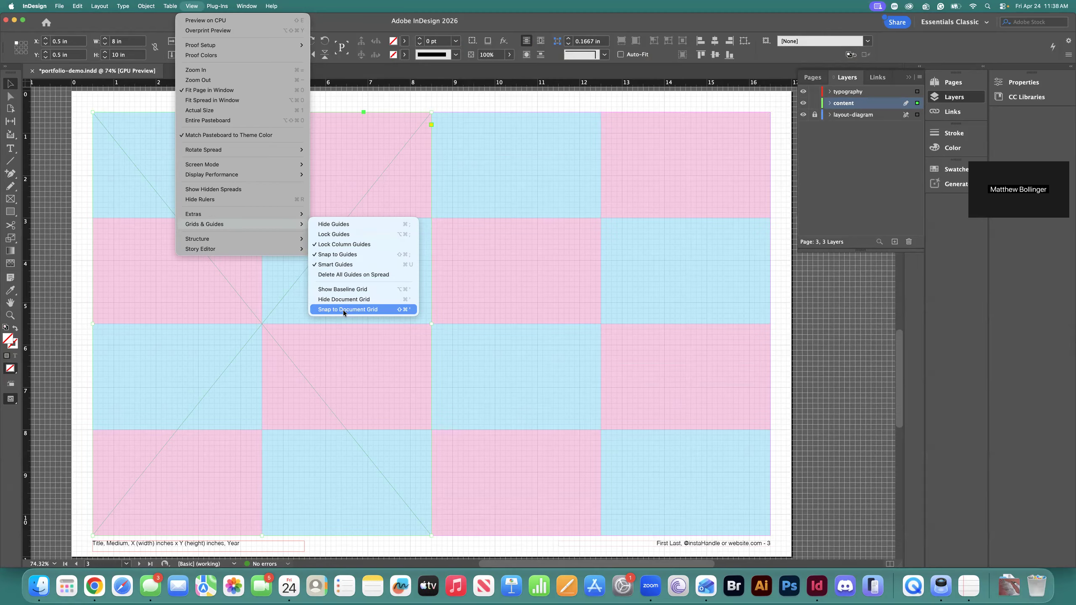
click(343, 310)
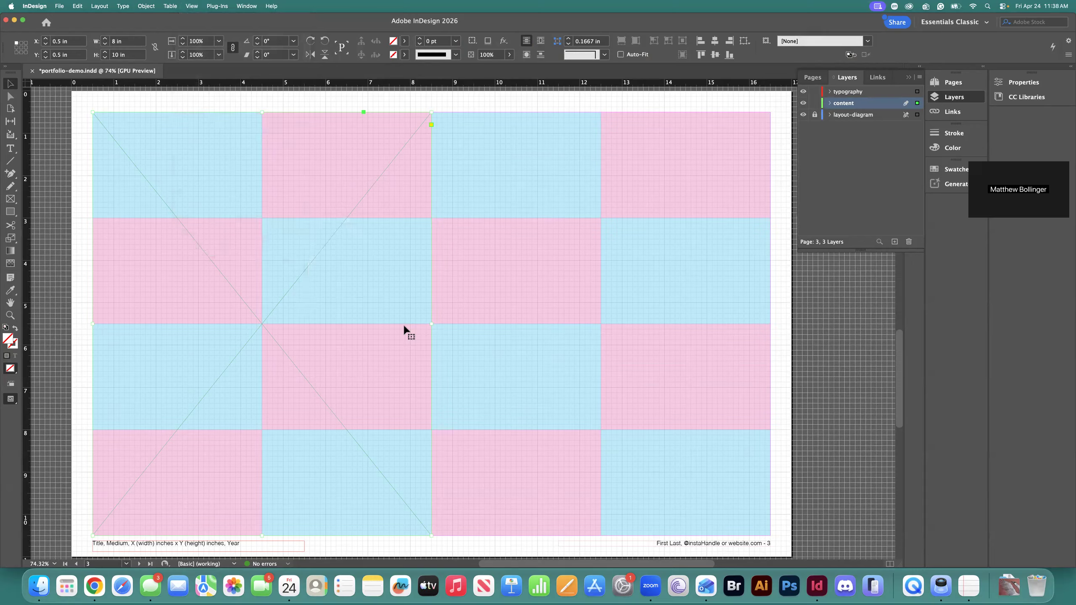
Step: Widen the page 3 image frame to 16 in so it fills the area between the margins, and deselect it
drag(430, 324, 768, 335)
mouse_move(432, 112)
mouse_down()
mouse_move(438, 172)
mouse_move(434, 113)
mouse_up()
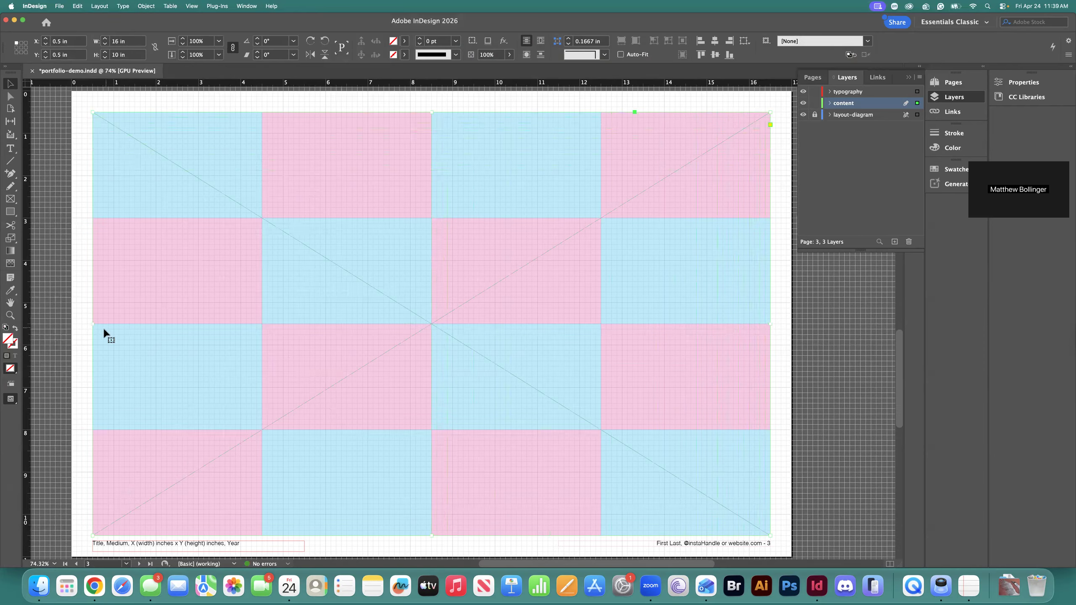
mouse_move(93, 324)
mouse_down()
mouse_move(102, 325)
mouse_move(93, 325)
mouse_up()
drag(430, 536, 432, 536)
scroll(411, 529, down, 1)
click(70, 419)
click(115, 286)
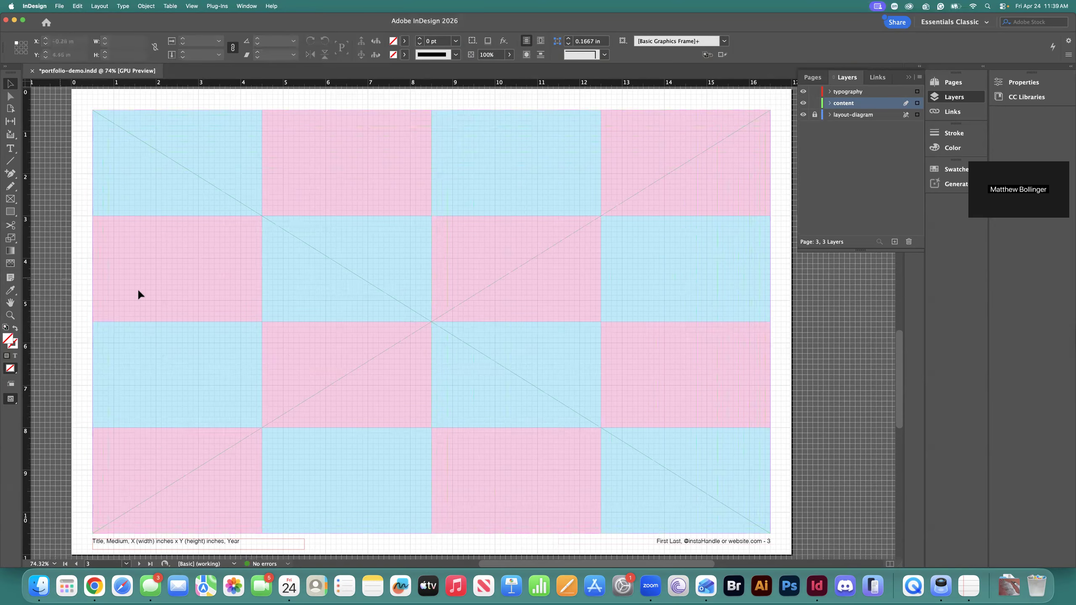
click(76, 276)
Step: Start placing an image in the page 3 frame and browse to the -courses folder inside archive on the BDN-2TB drive
click(630, 240)
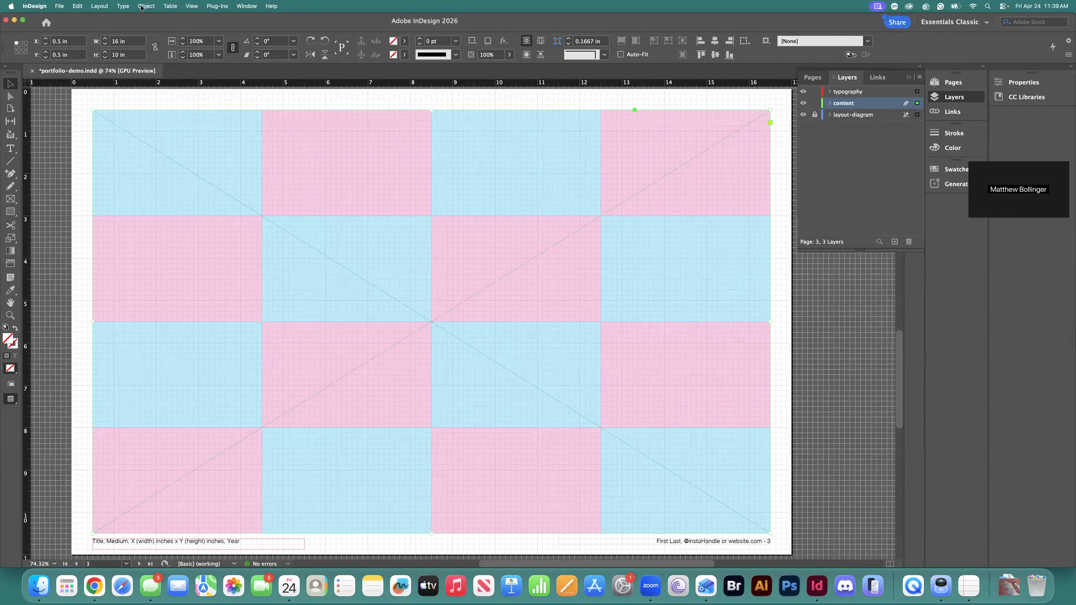
click(67, 7)
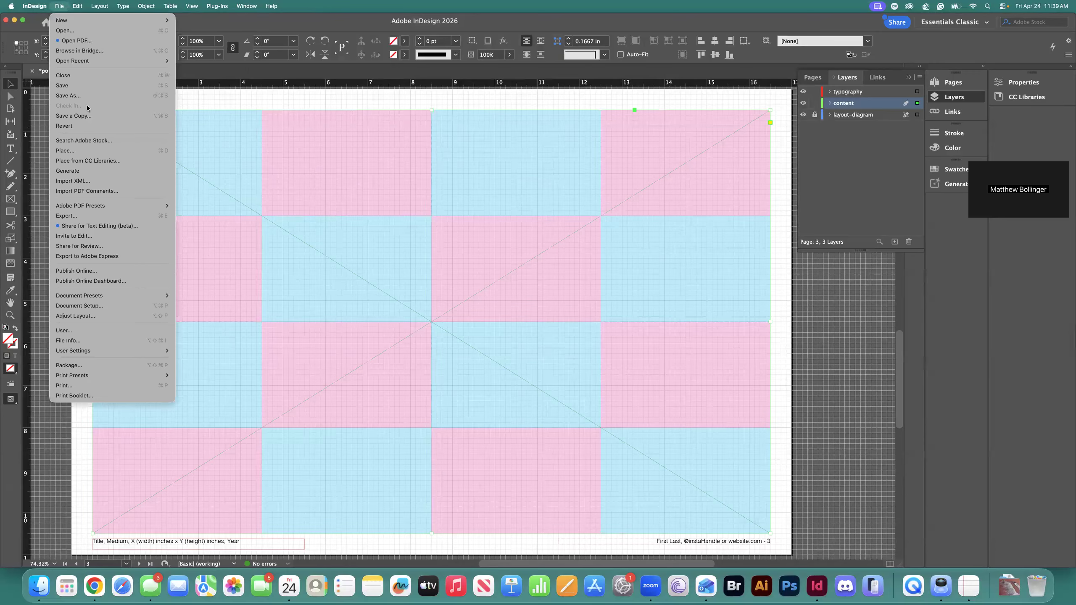
click(93, 151)
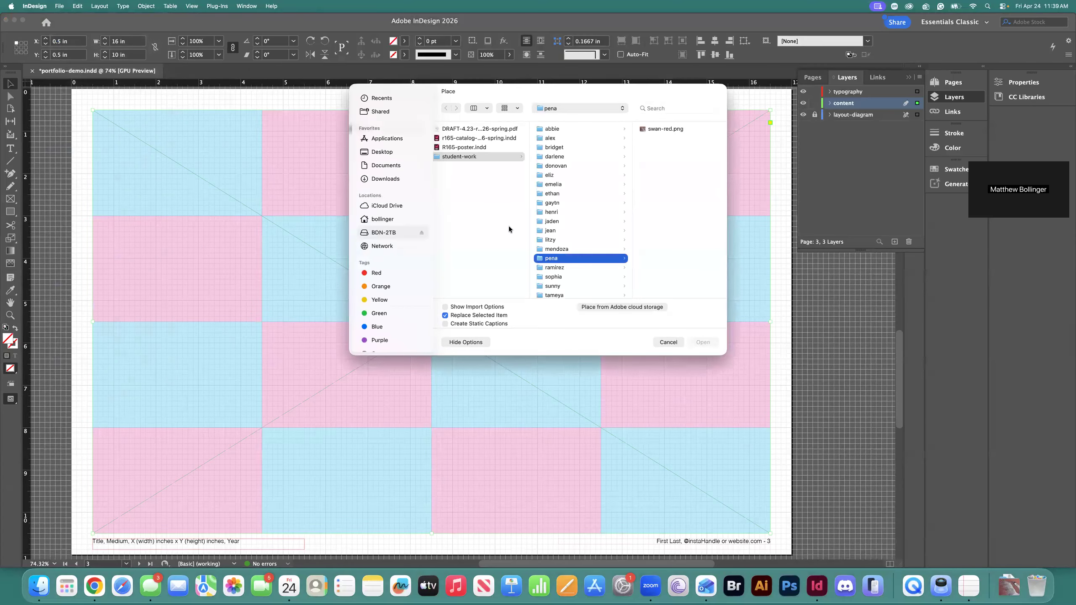
click(378, 233)
click(459, 140)
click(572, 167)
click(652, 129)
scroll(681, 248, down, 8)
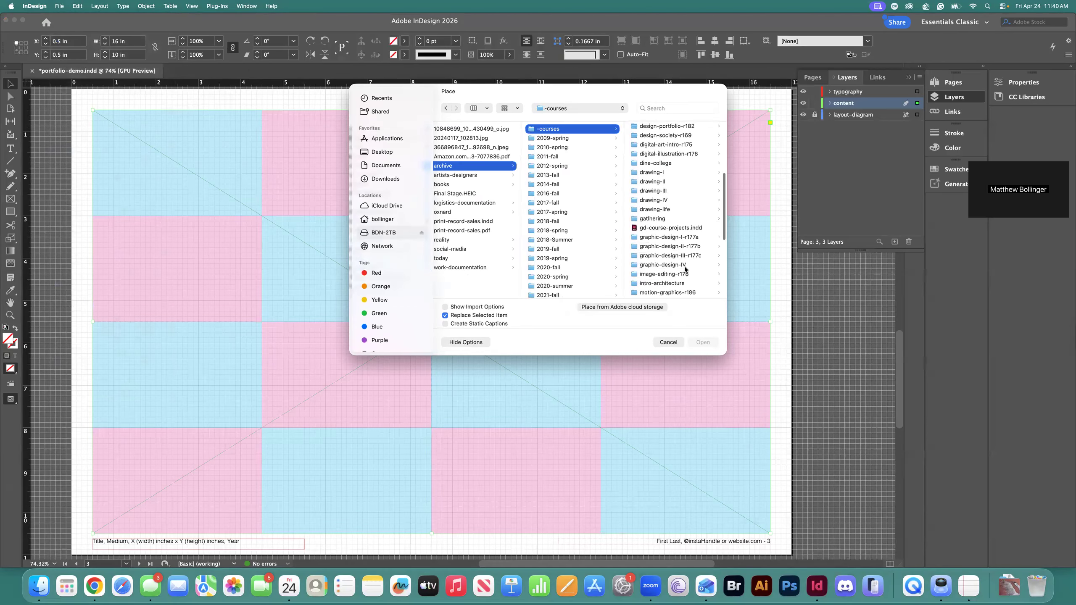
scroll(680, 272, down, 2)
scroll(669, 263, down, 4)
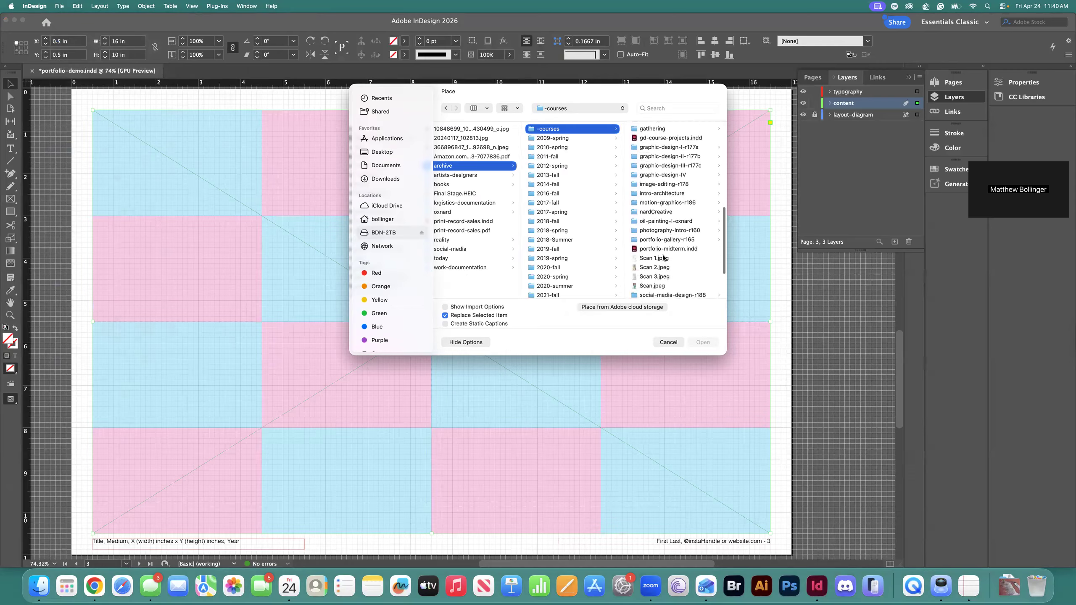
Step: Browse through portfolio-gallery-r165, portfolio-demo and portfolio-demo Folder to the paintings folder inside cannon-tc
click(661, 241)
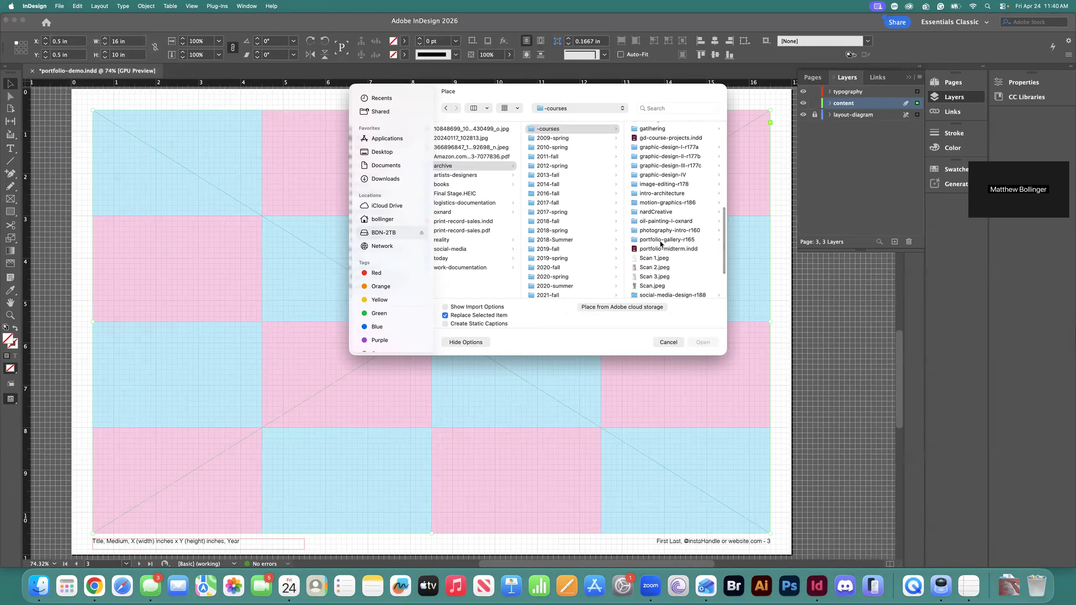
click(664, 231)
click(677, 140)
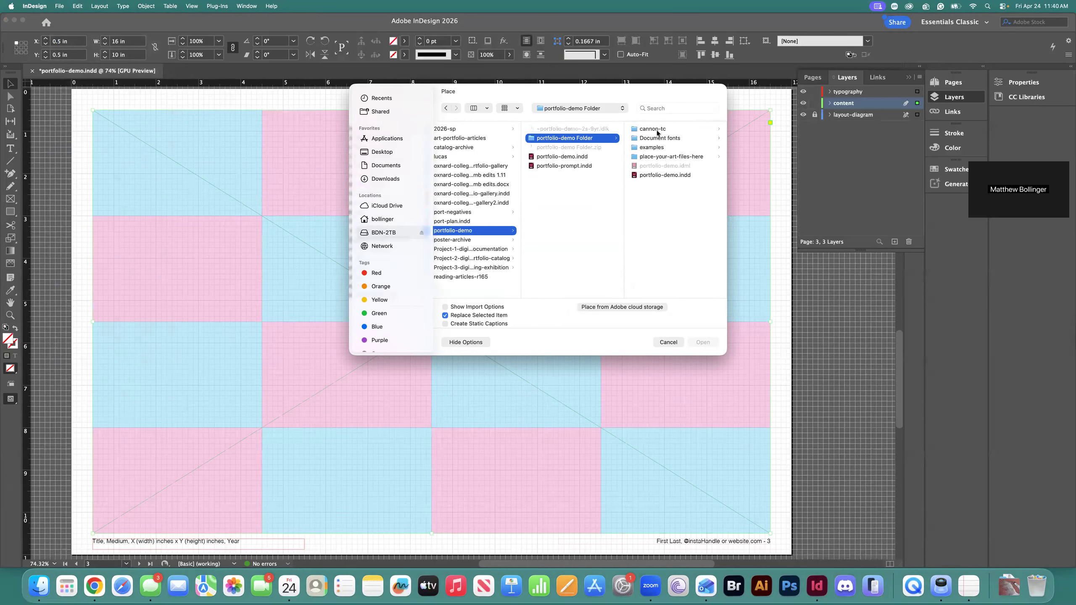
click(661, 130)
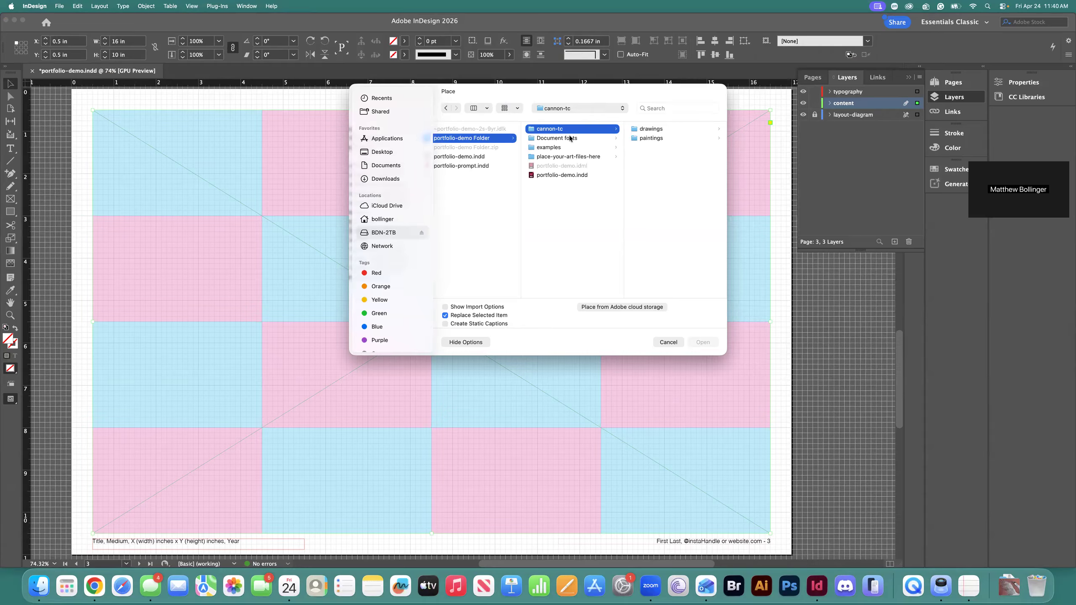
click(656, 138)
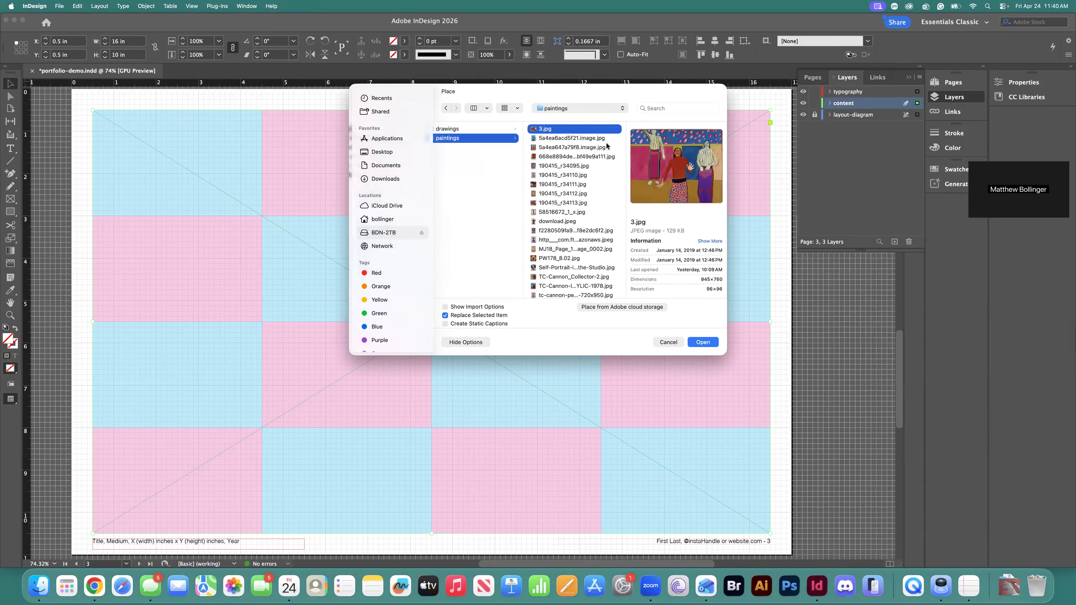
Step: Preview several images in the paintings folder to compare their proportions and look through the rest of the list
click(594, 139)
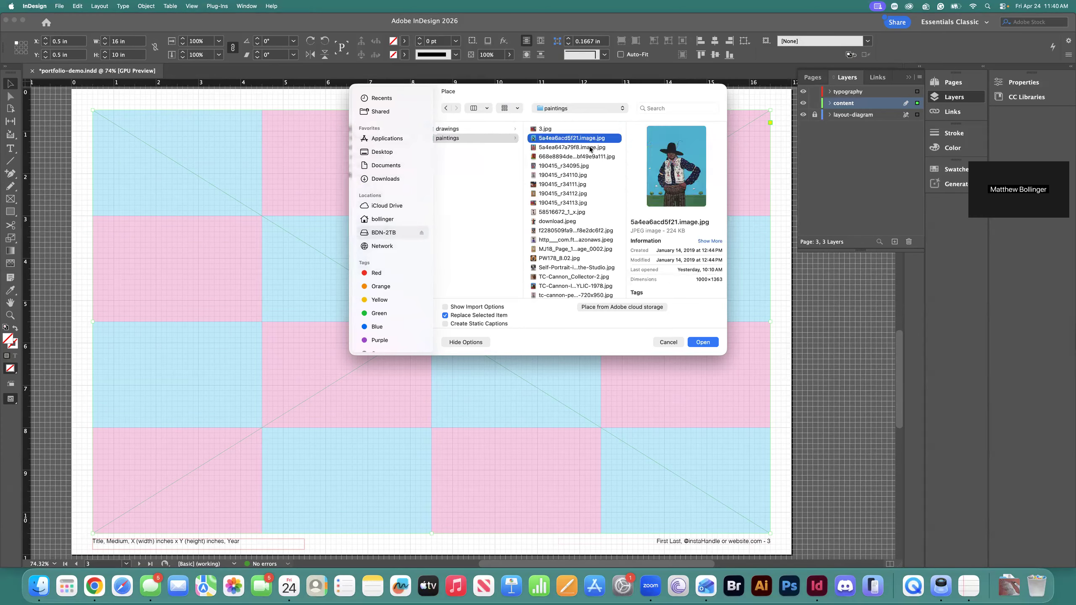
click(583, 156)
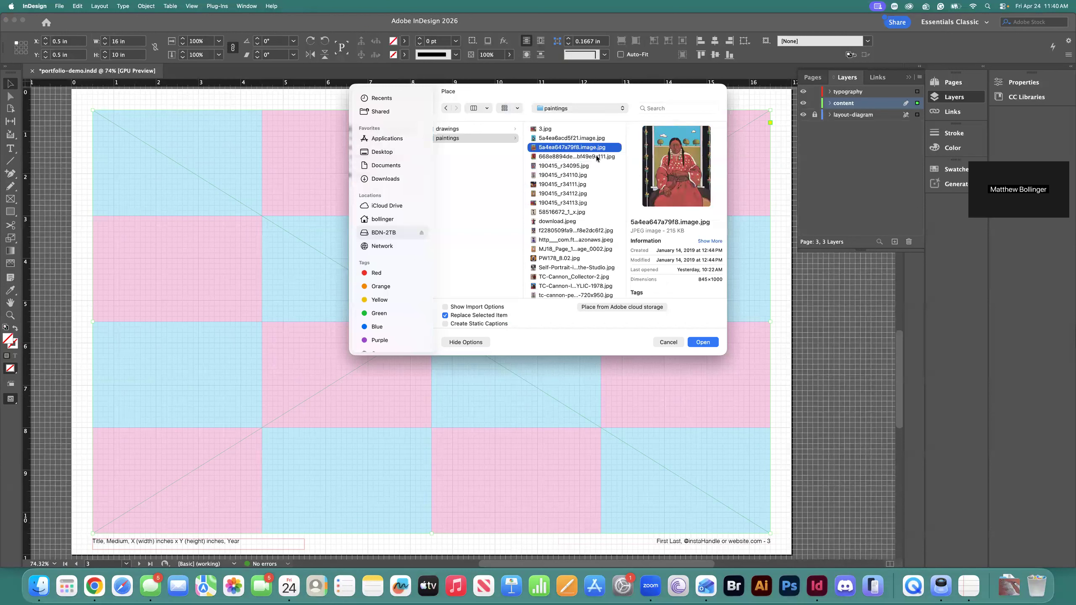
click(589, 140)
click(543, 131)
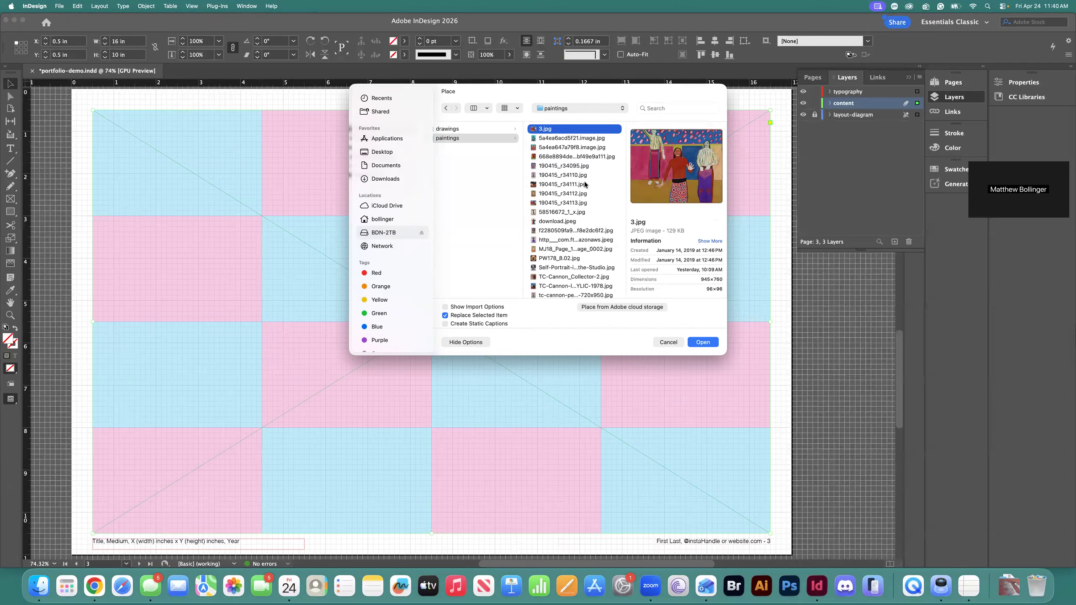
click(564, 157)
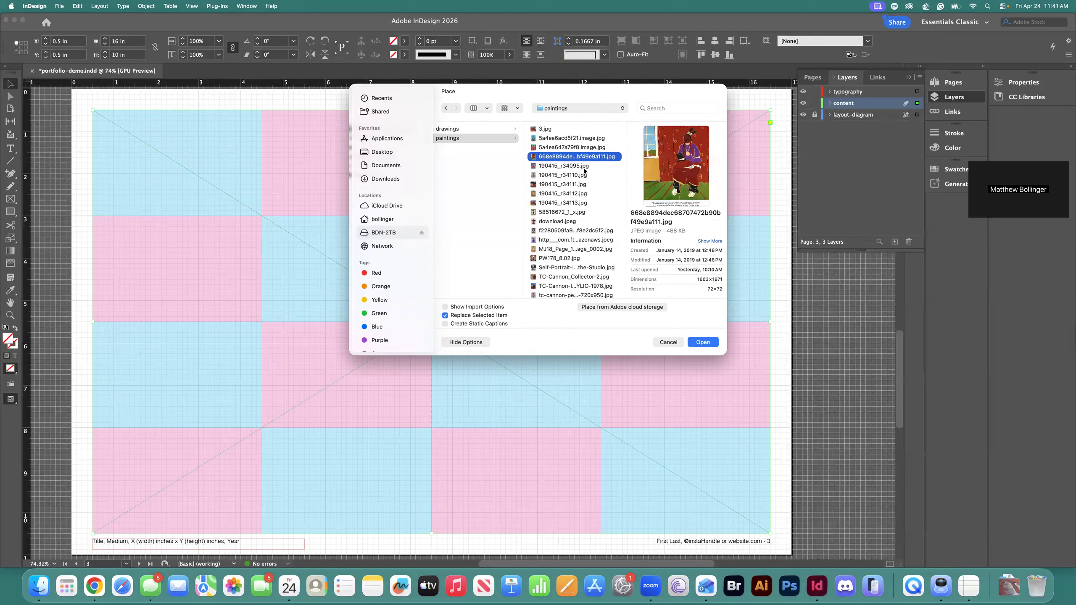
click(578, 148)
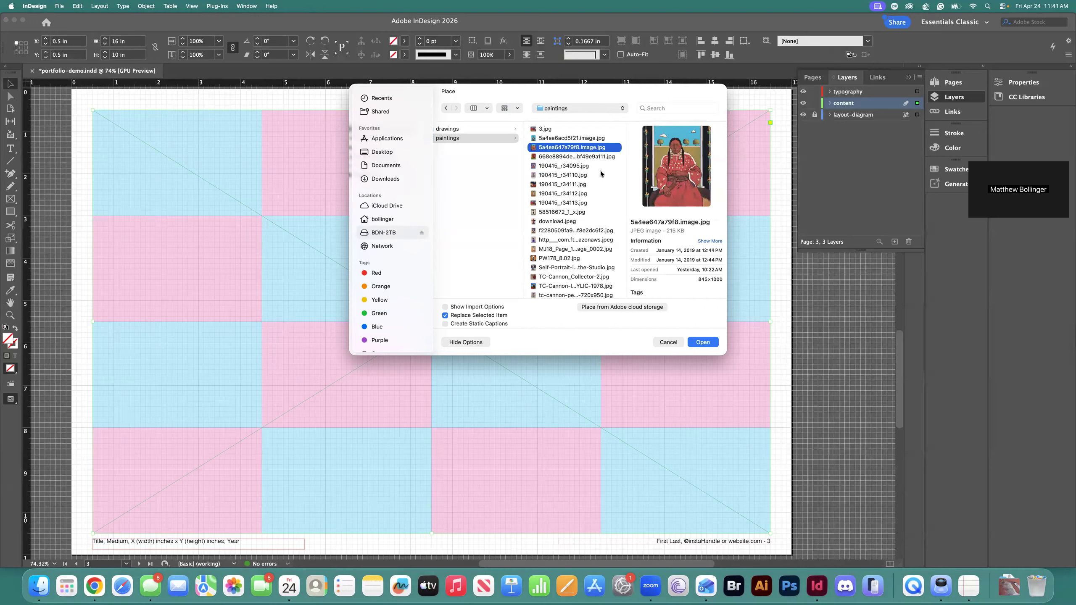
scroll(575, 194, down, 5)
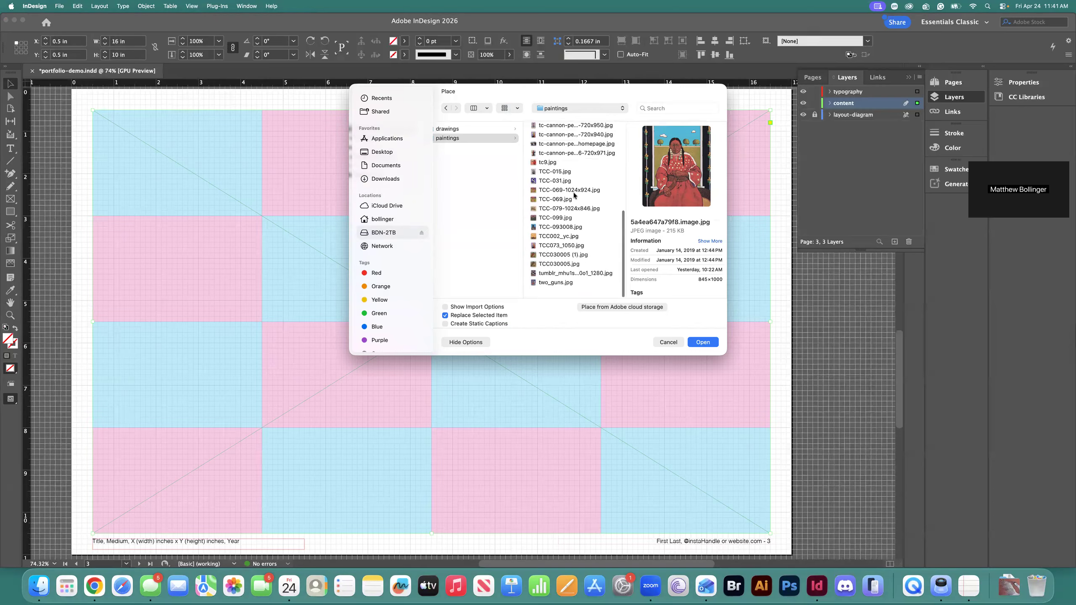
scroll(575, 194, up, 5)
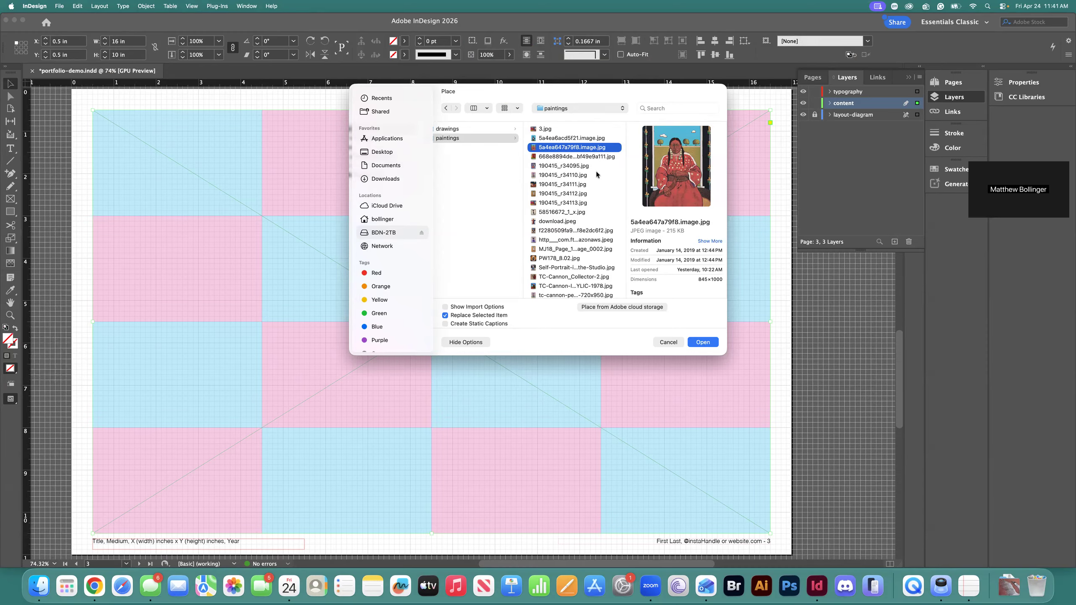
Step: Place the painting 5a4ea647a79f8.image.jpg in the selected page 3 frame, and deselect the frame
click(593, 157)
click(591, 149)
click(696, 342)
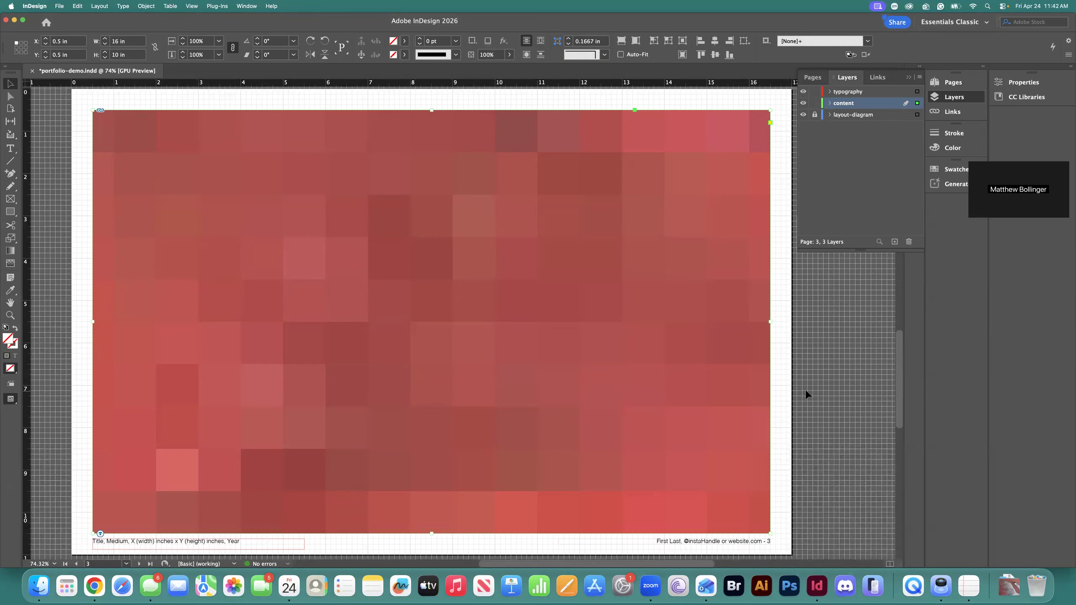
click(798, 387)
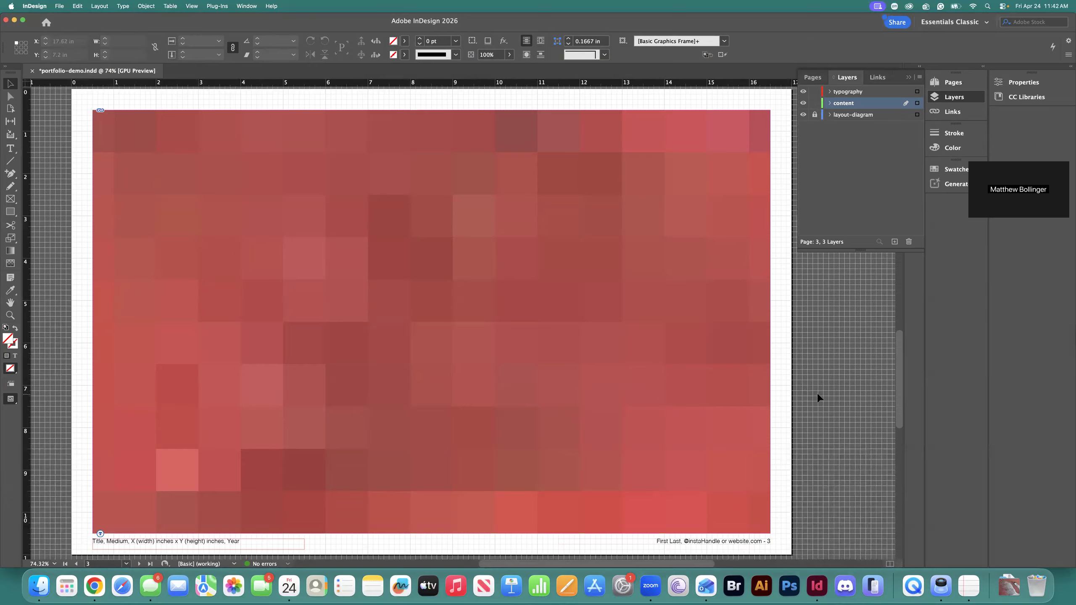
Step: Apply the Fill Frame Proportionally fitting to the painting's frame on page 3, and deselect it
click(753, 382)
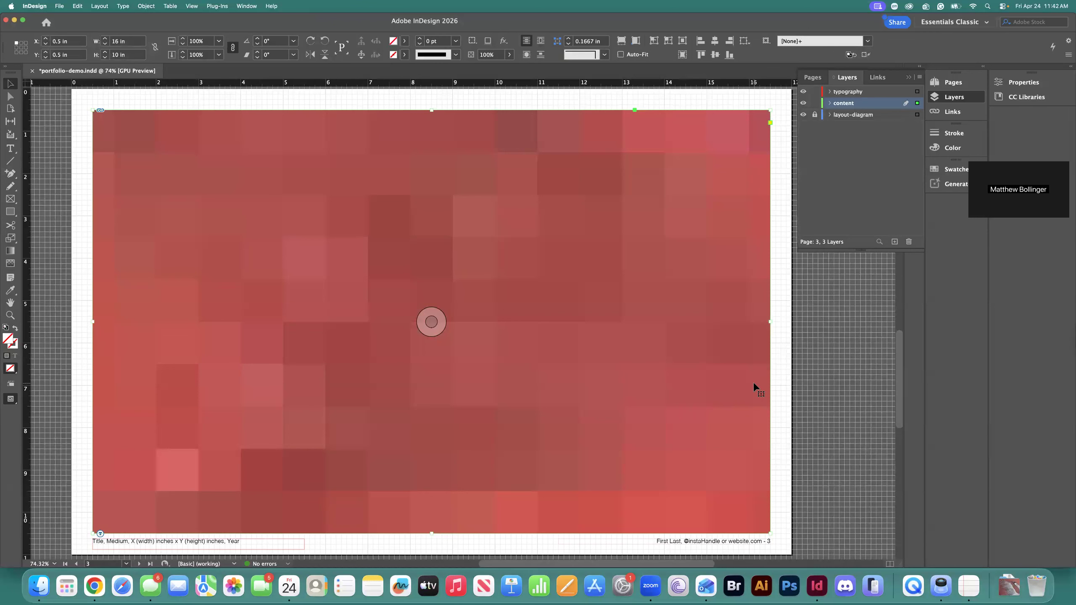
click(144, 6)
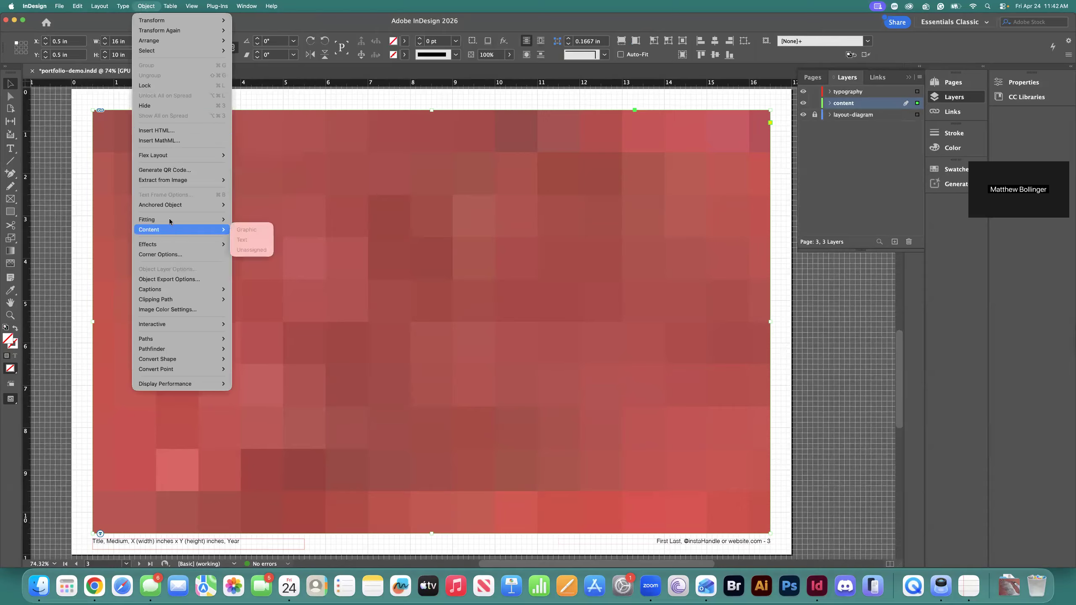
mouse_move(169, 220)
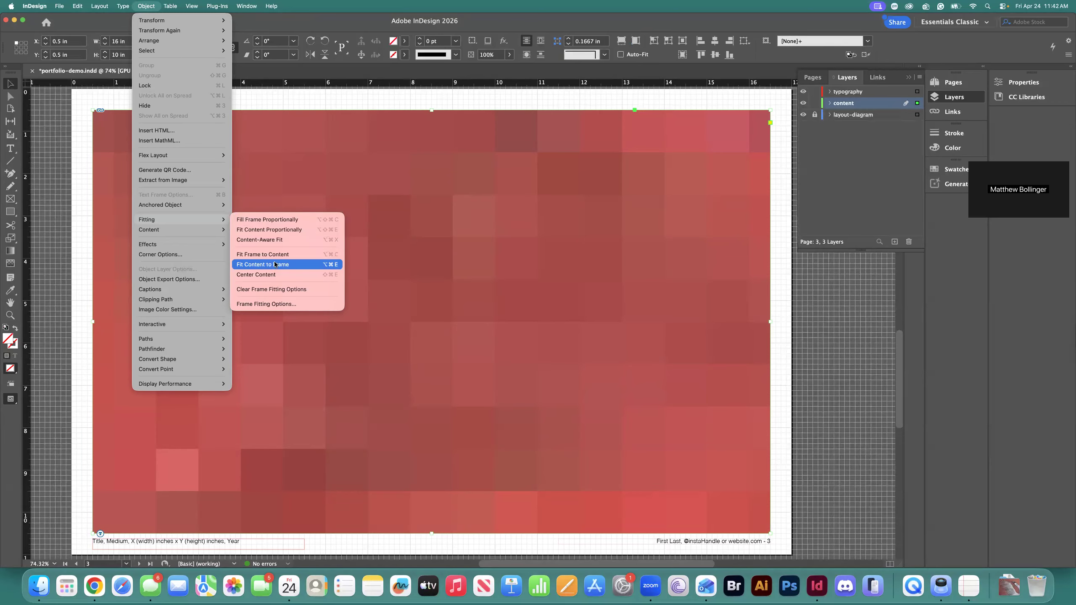
click(270, 220)
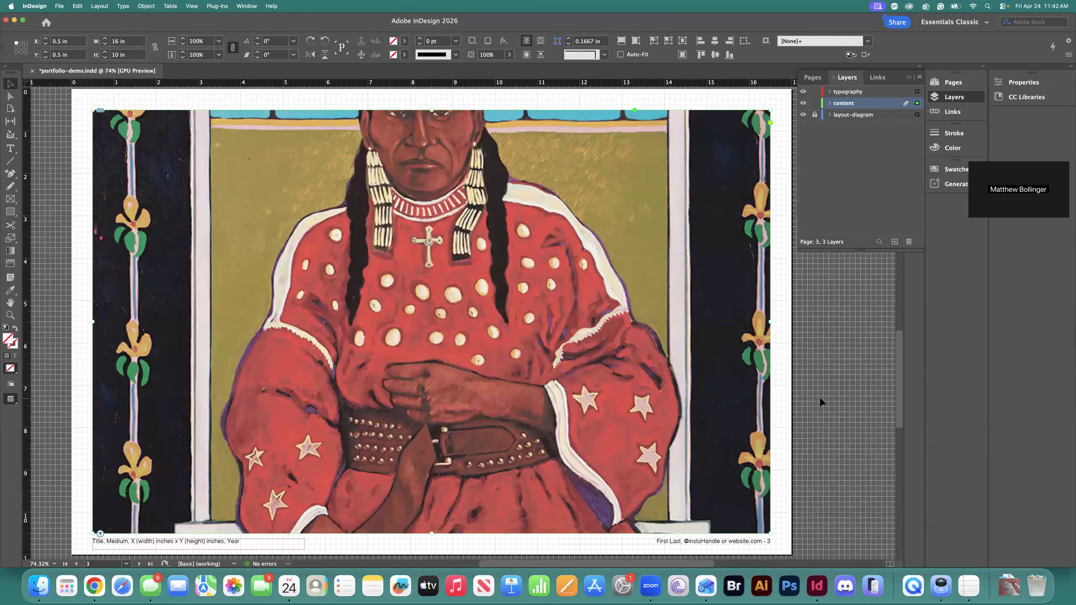
click(808, 394)
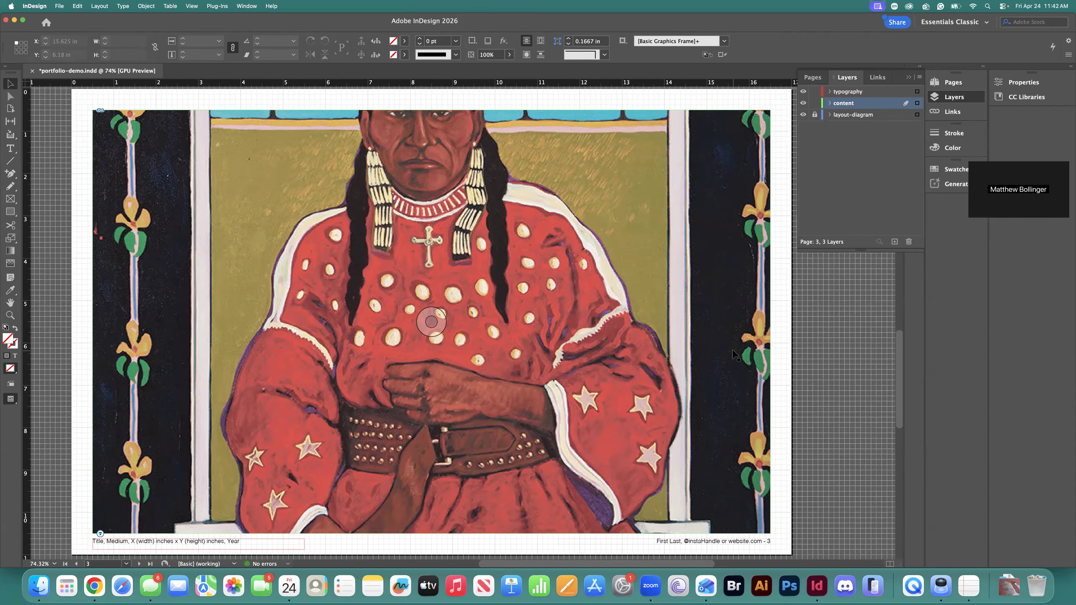
Step: Shift the painting down inside its page 3 frame to a vertical offset of about -2.52 in to reveal the sitter's head, and deselect it
key(super+minus)
key(super+minus)
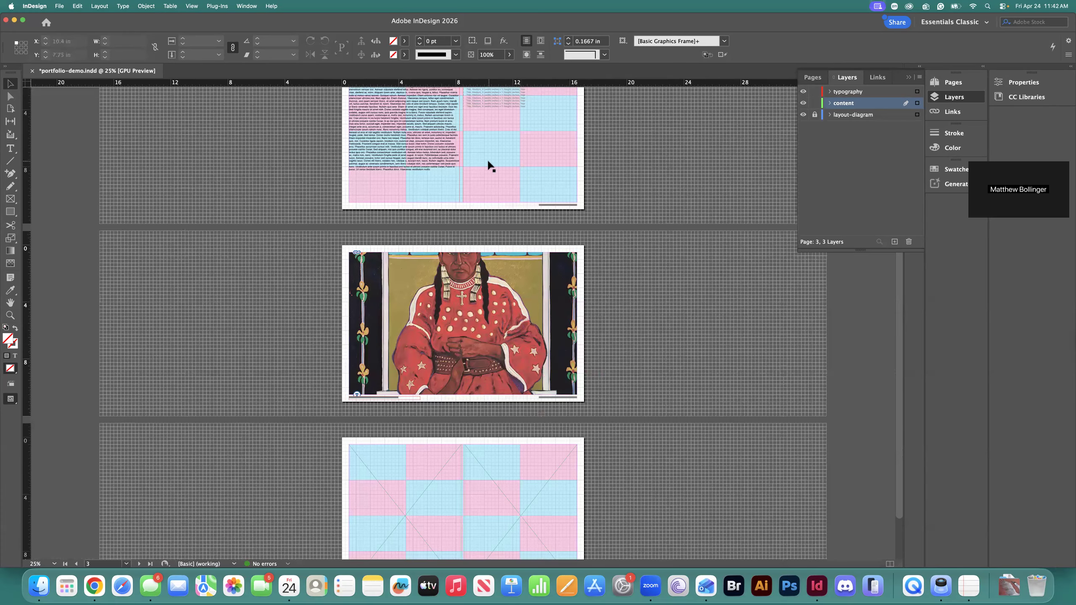
click(549, 301)
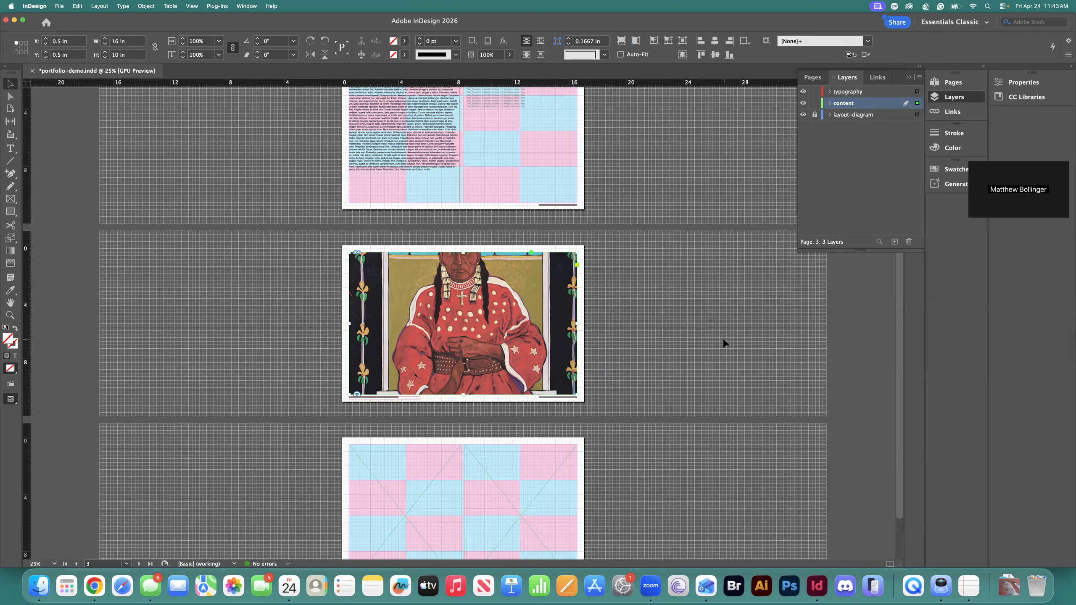
double_click(552, 306)
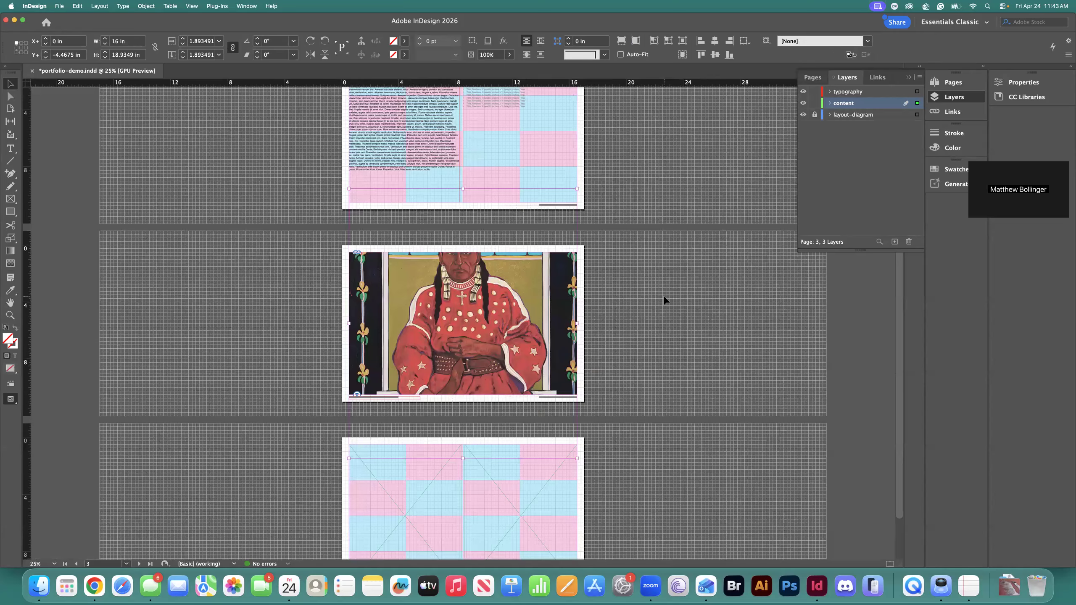
key(shift+Down)
key(shift+Down)
key(shift+Down)
key(shift+Down)
key(shift+Down)
key(shift+Down)
key(shift+Down)
key(shift+Down)
key(shift+Down)
key(shift+Down)
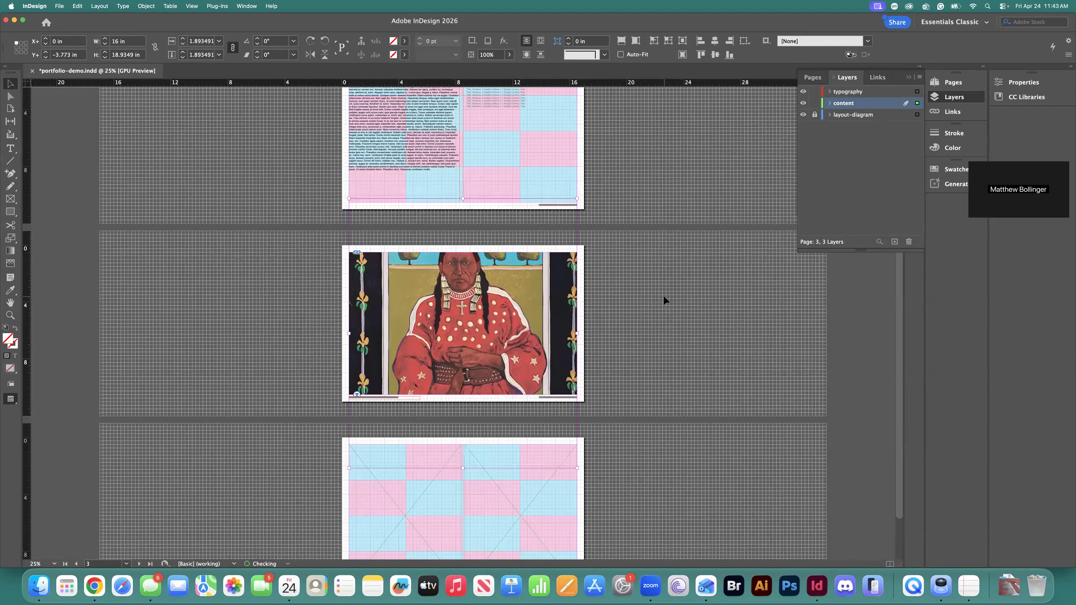
key(shift+Up)
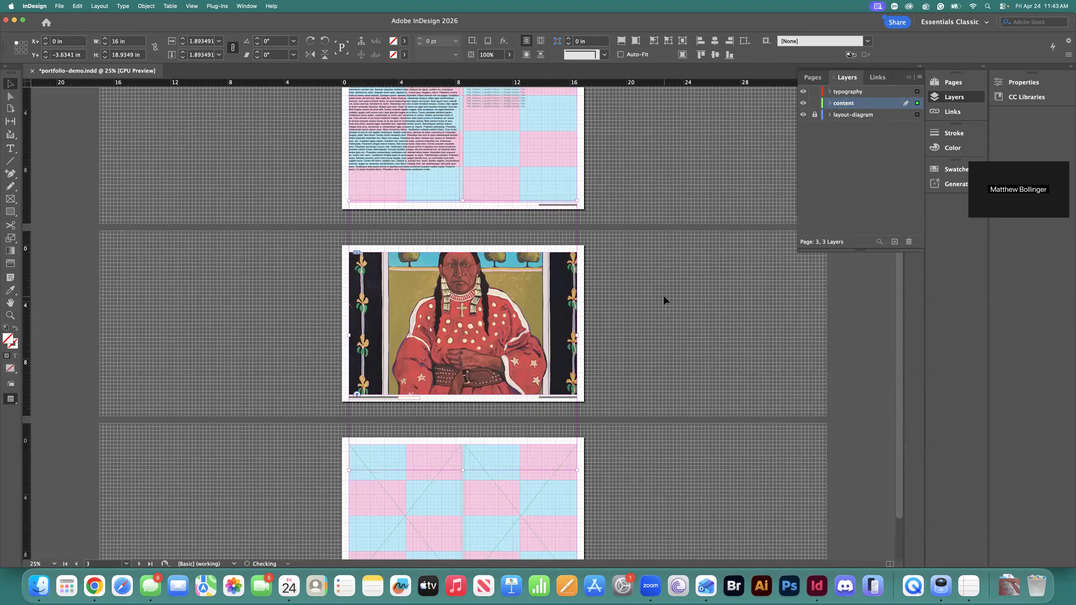
key(shift+Down)
key(shift+Down)
key(shift+Down)
key(shift+Down)
key(shift+Down)
key(shift+Down)
key(shift+Down)
key(shift+Down)
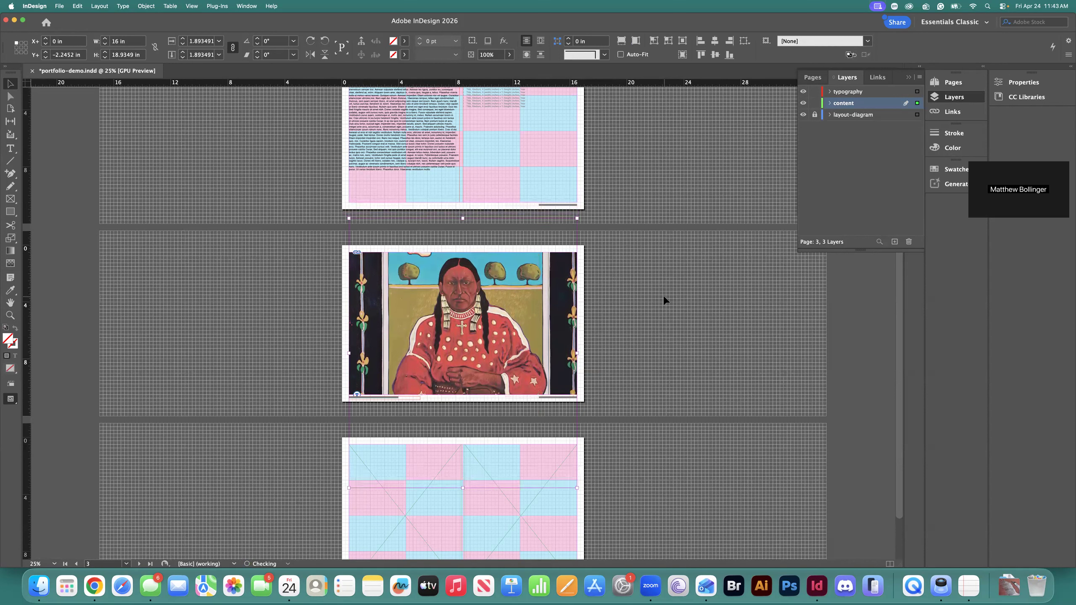
key(shift+Up)
key(shift+Up)
key(shift+Up)
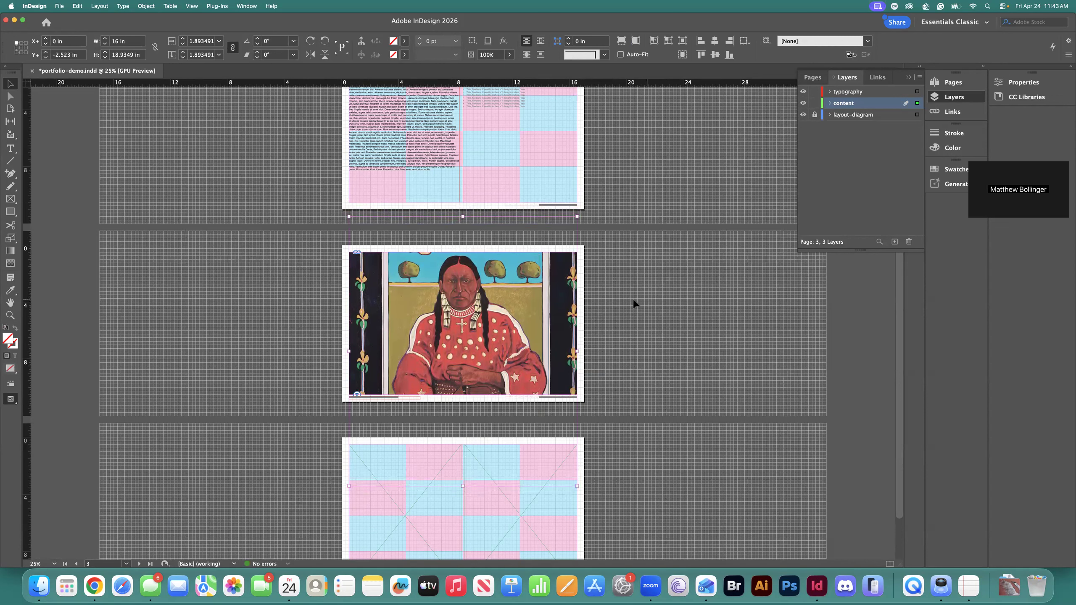
click(633, 314)
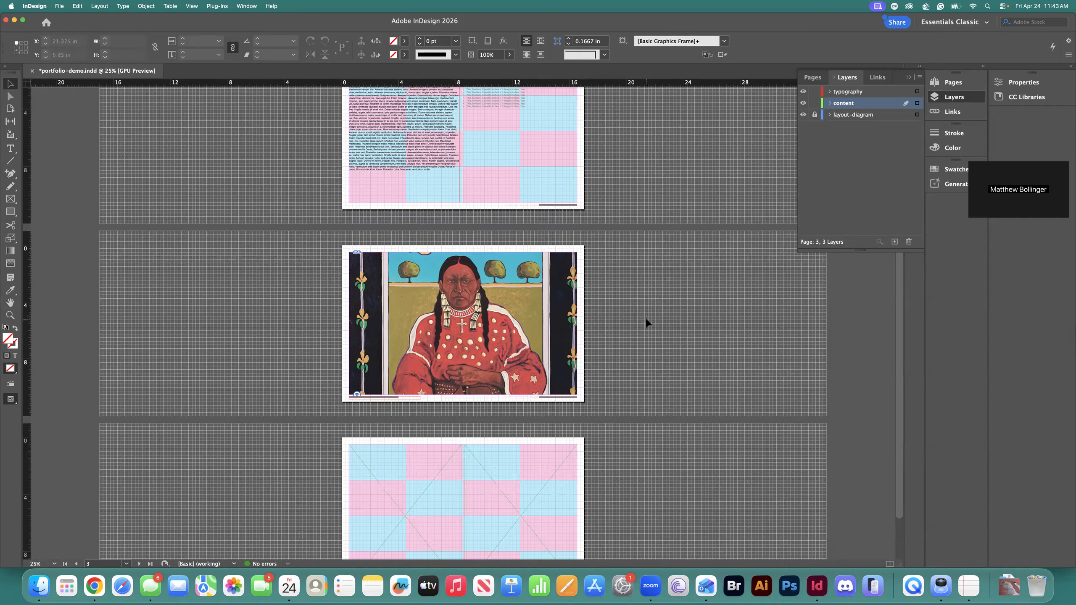
Step: Apply the Fit Content Proportionally fitting to the page 3 frame so the whole painting shows uncropped
click(561, 321)
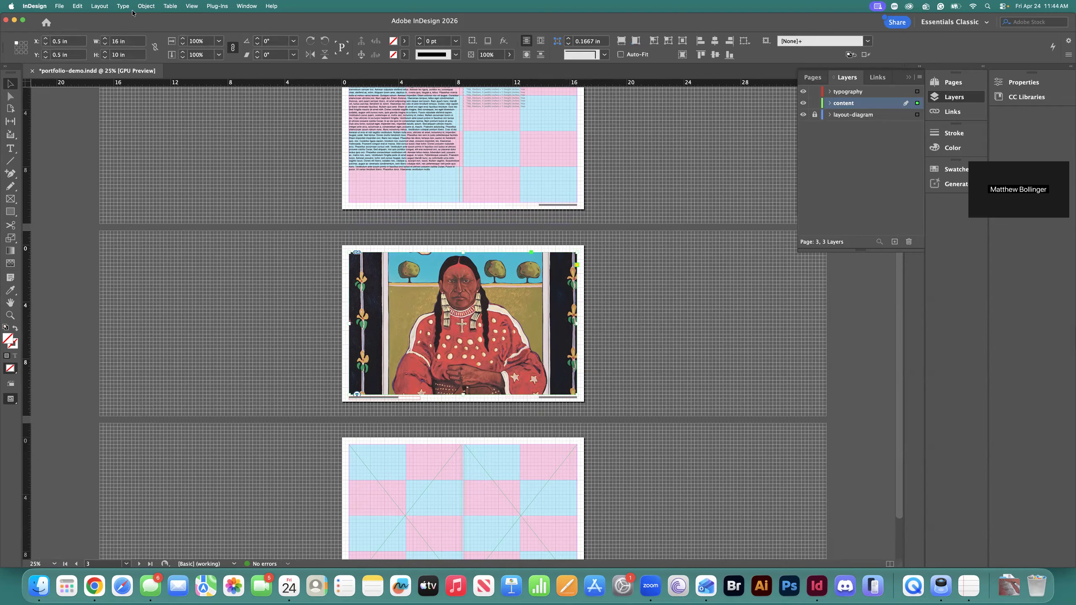
click(146, 6)
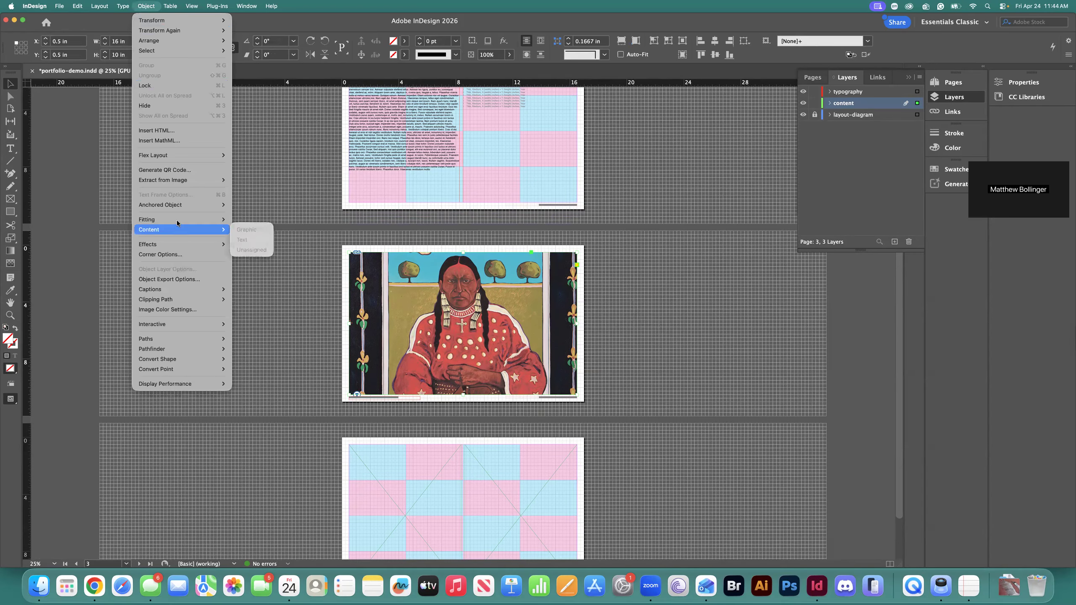
mouse_move(177, 220)
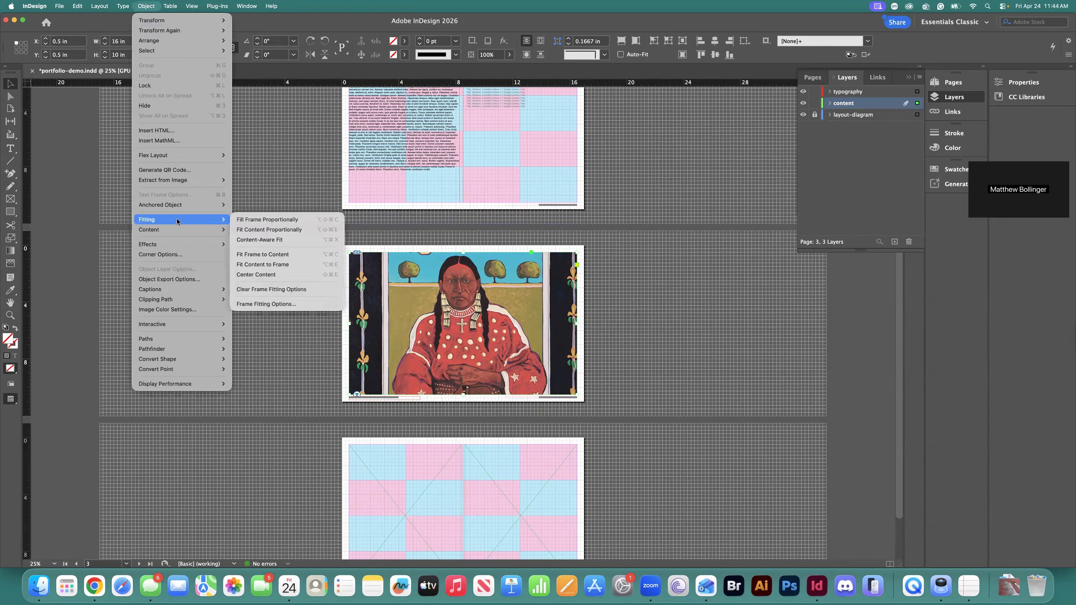
click(278, 230)
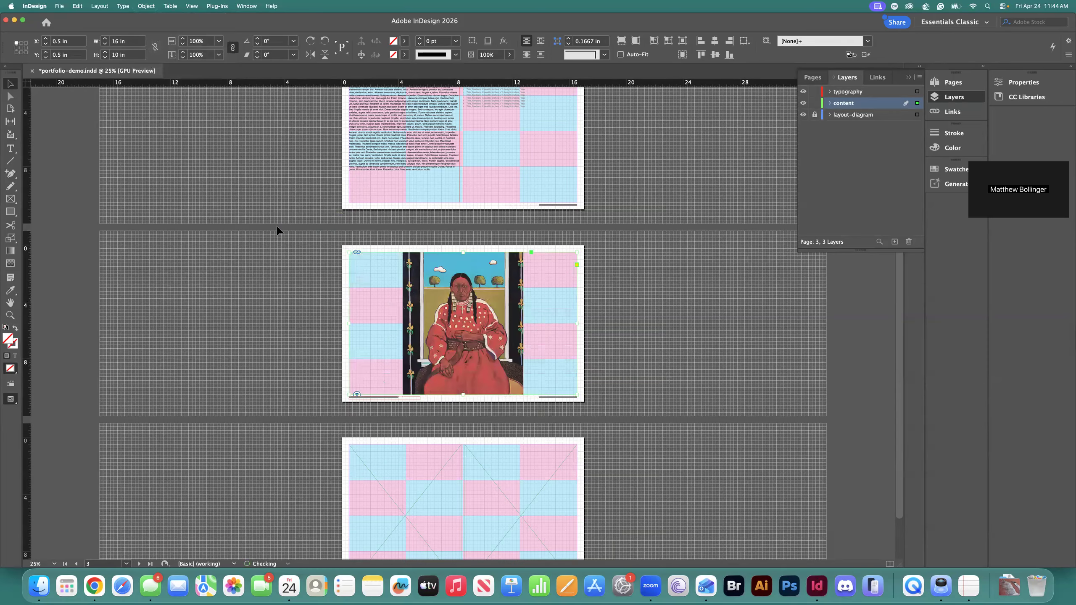
Step: Examine the proportionally fitted painting on page 3 up close and compare the artwork's edges with its frame's edges
click(615, 354)
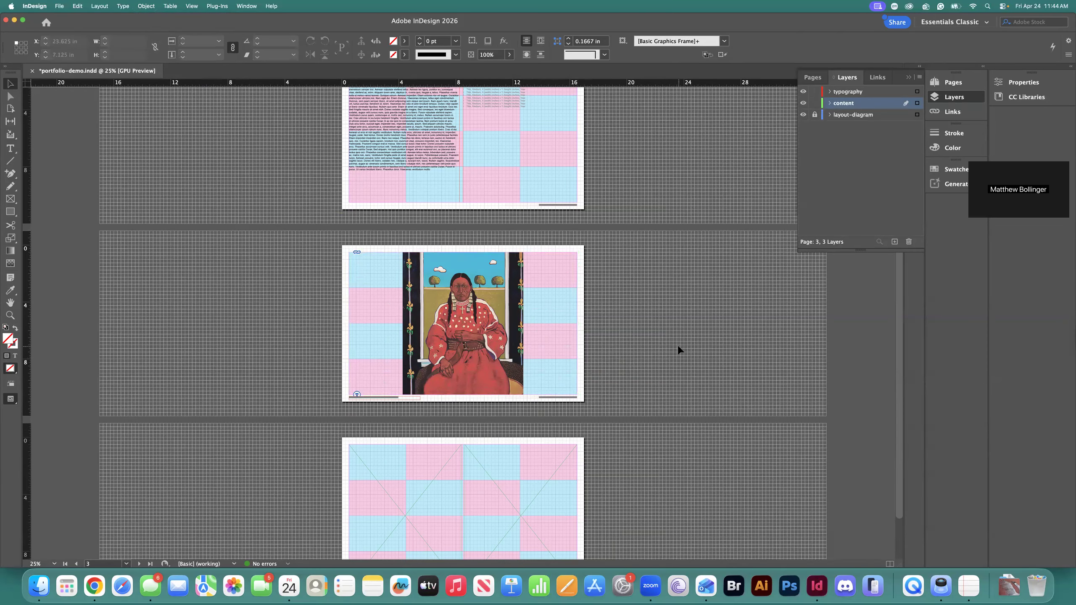
key(super+1)
scroll(622, 341, up, 6)
scroll(621, 337, up, 2)
key(super+0)
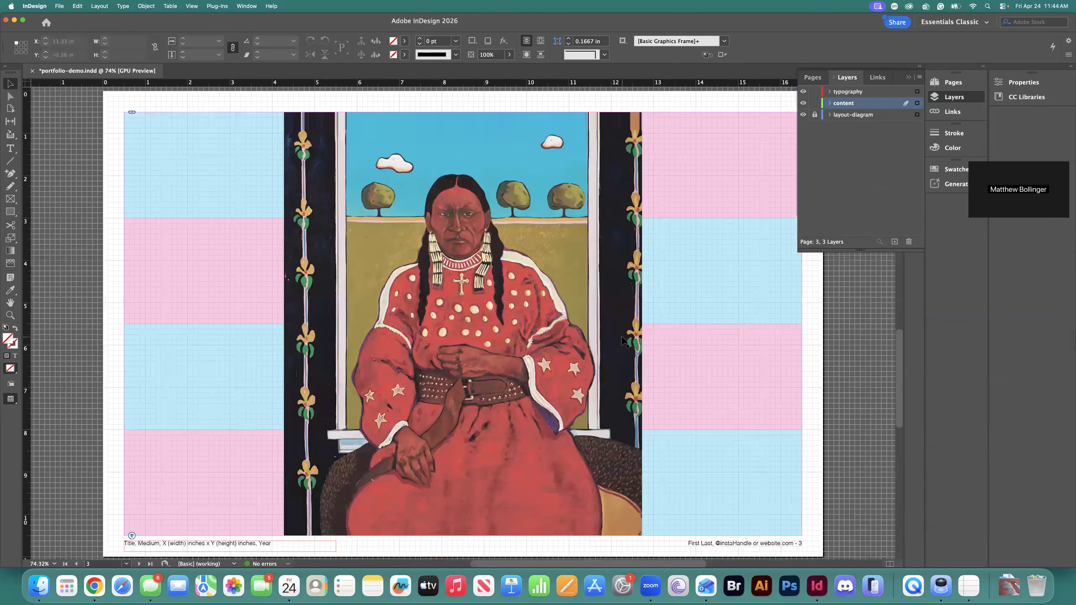
scroll(648, 337, right, 1)
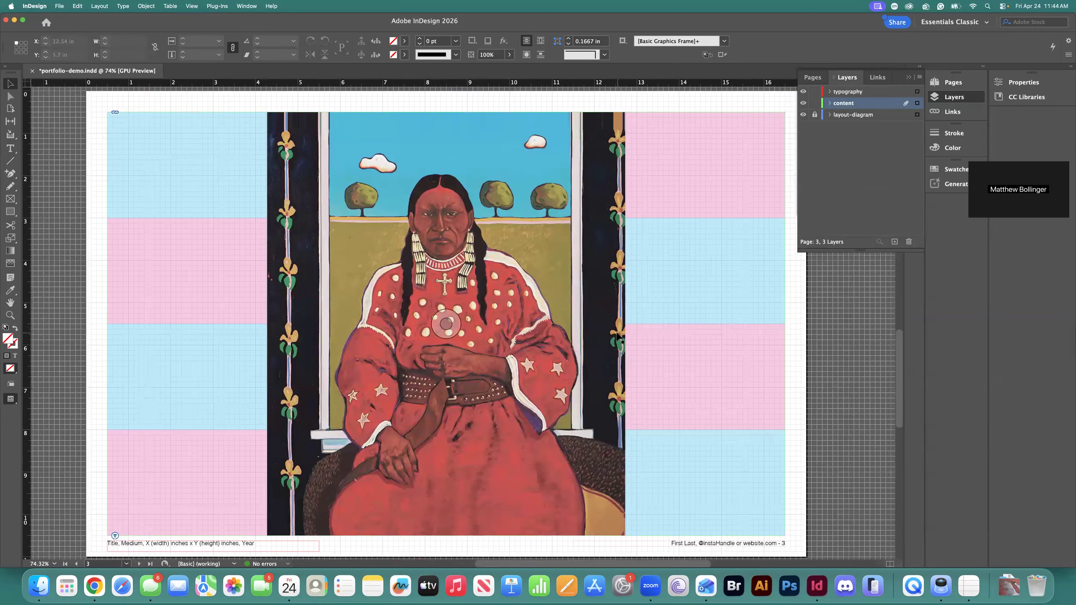
click(745, 365)
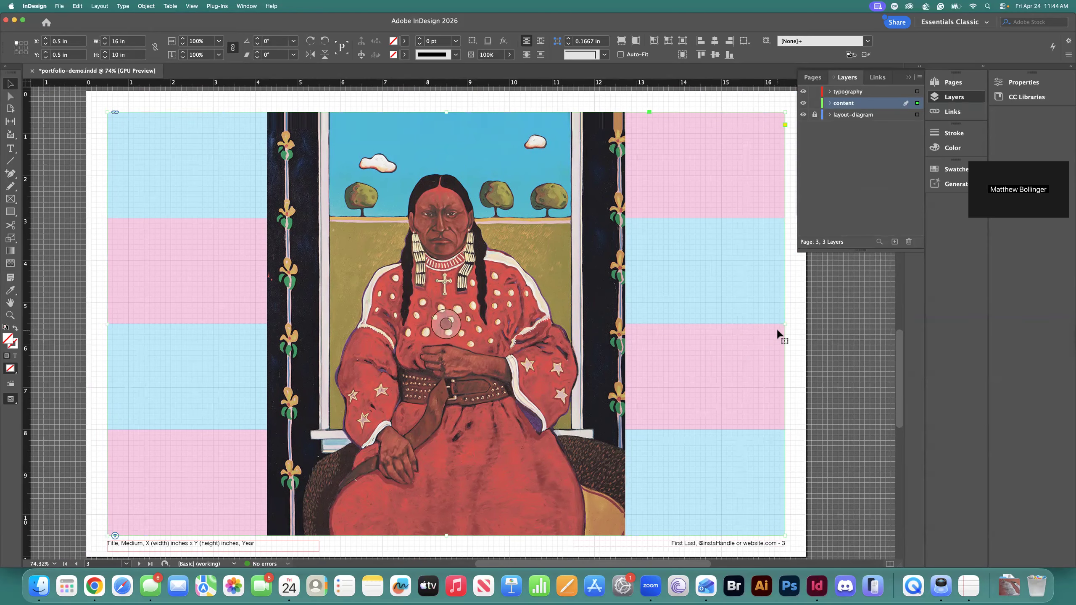
mouse_move(785, 325)
mouse_down()
mouse_move(521, 325)
mouse_move(785, 335)
mouse_up()
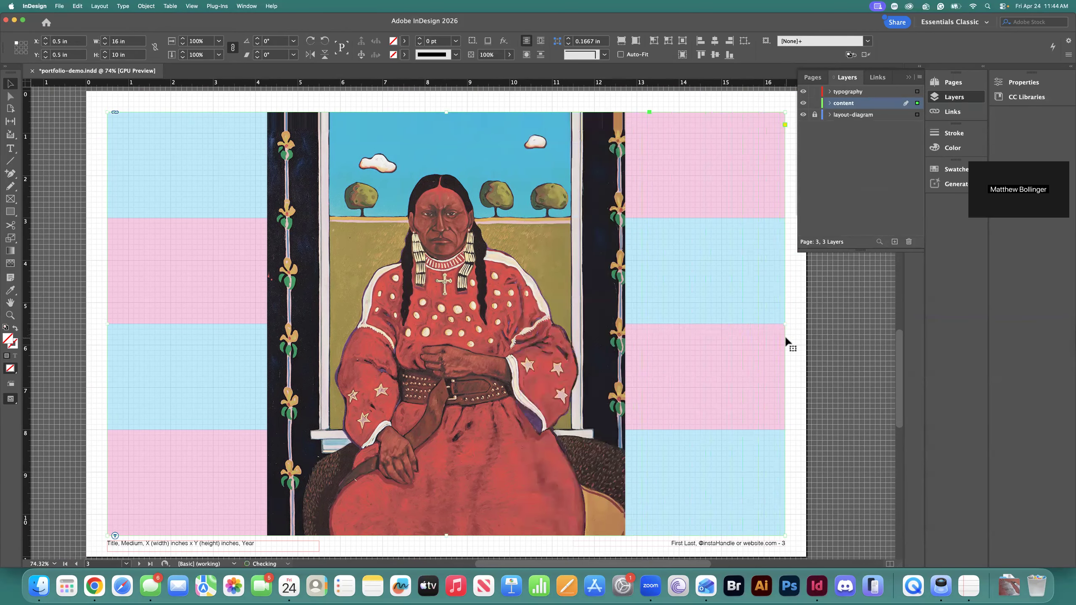
scroll(787, 341, down, 1)
click(824, 345)
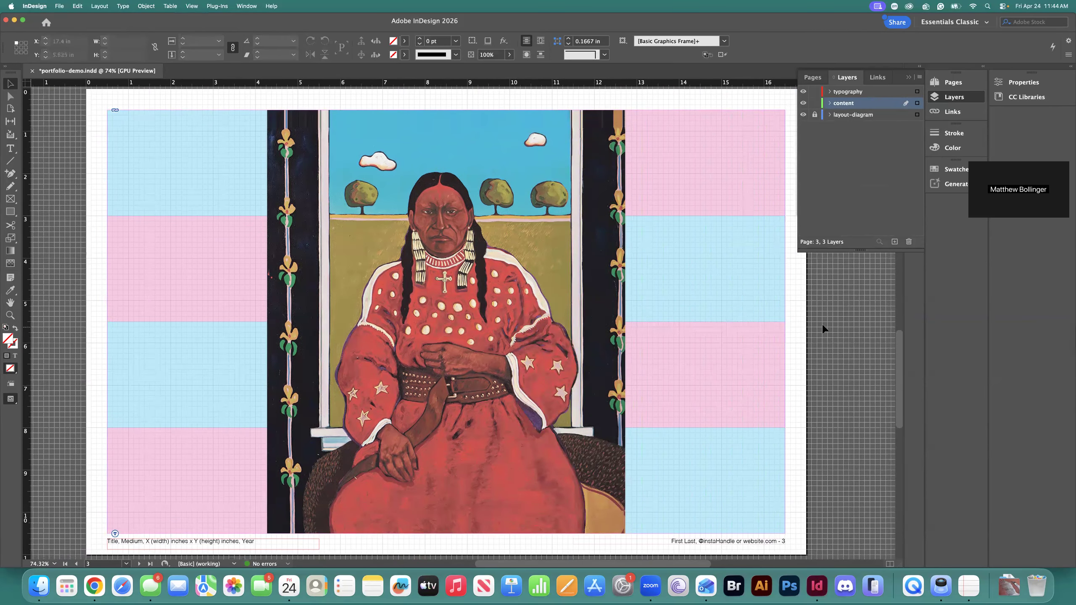
click(782, 350)
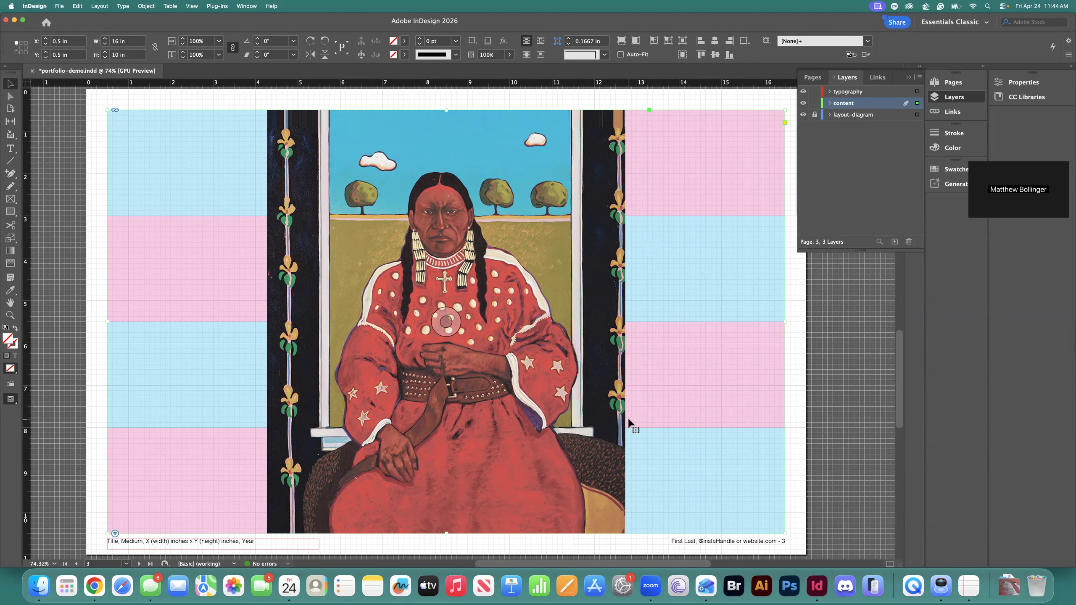
click(835, 443)
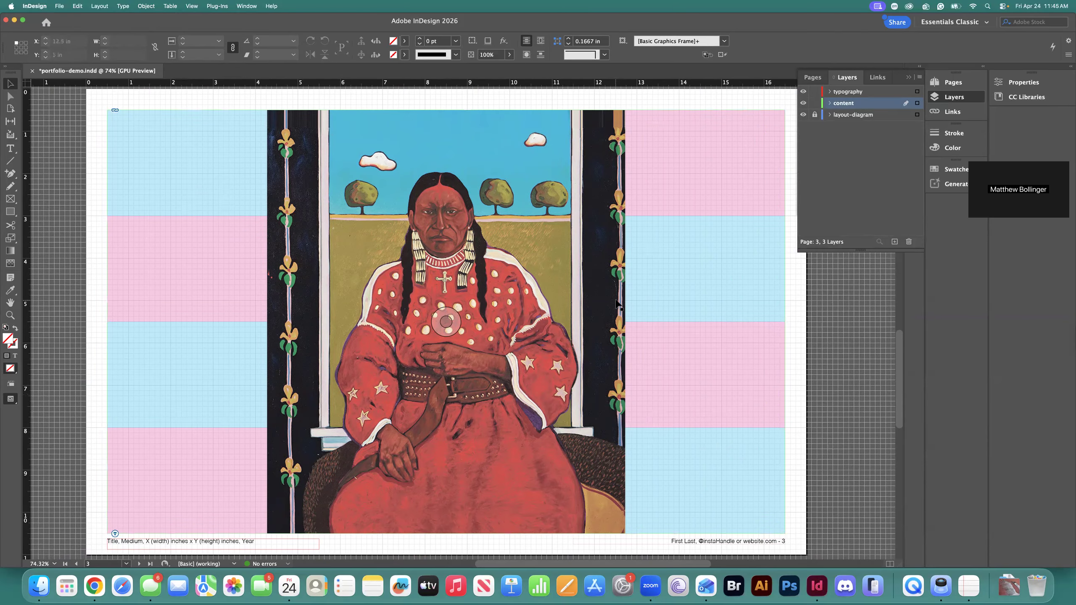
Step: Hide the layout-diagram layer and the document grid to preview page 3 without guides
click(804, 115)
key(super+apostrophe)
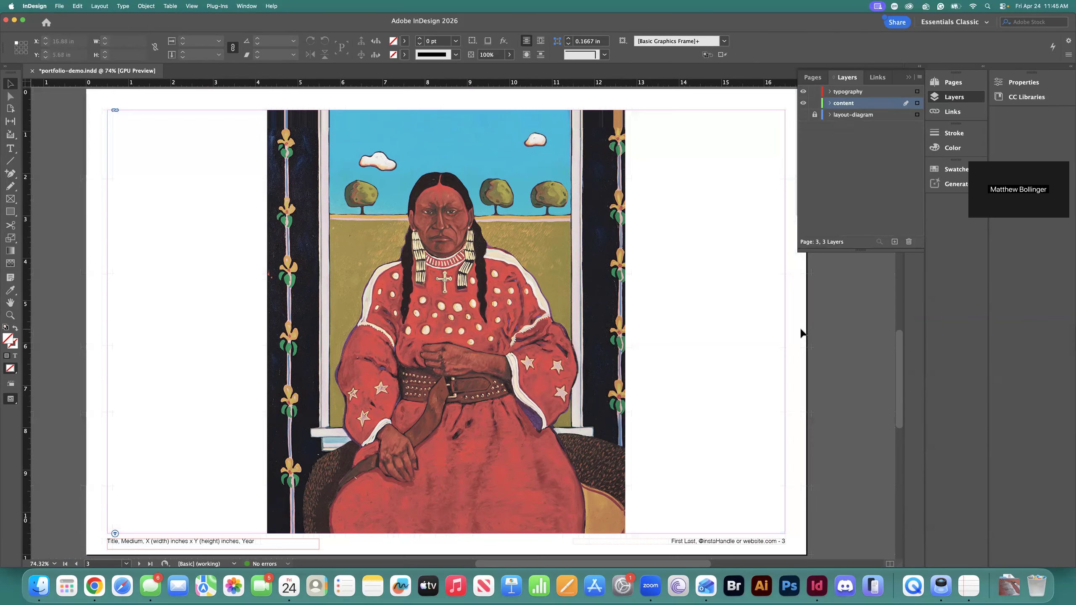
key(super+minus)
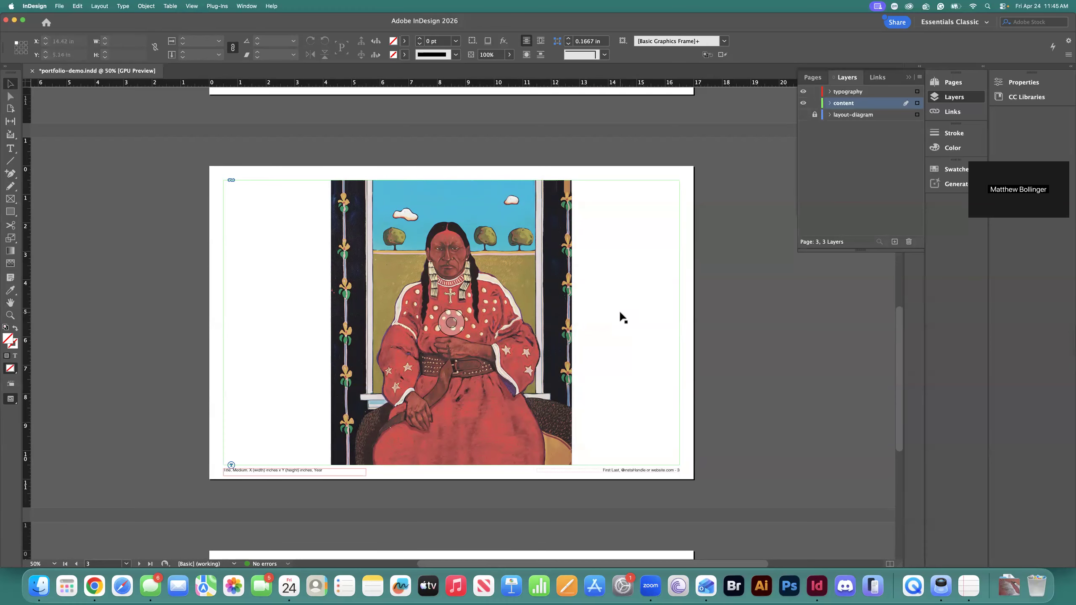
Step: Show the layout-diagram layer and the document grid again for working on page 4
scroll(623, 317, down, 10)
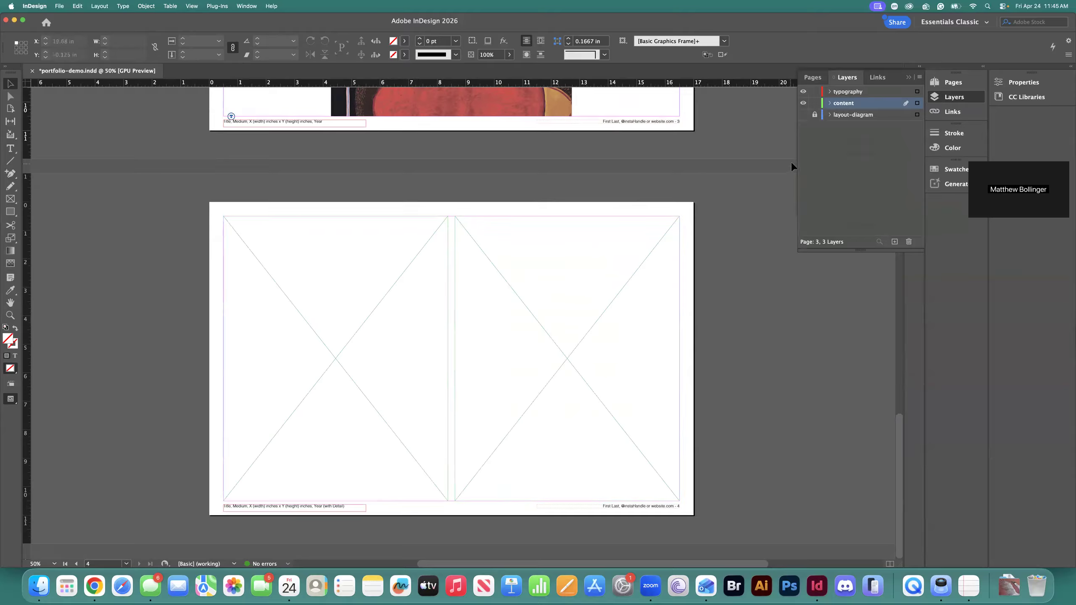
click(803, 115)
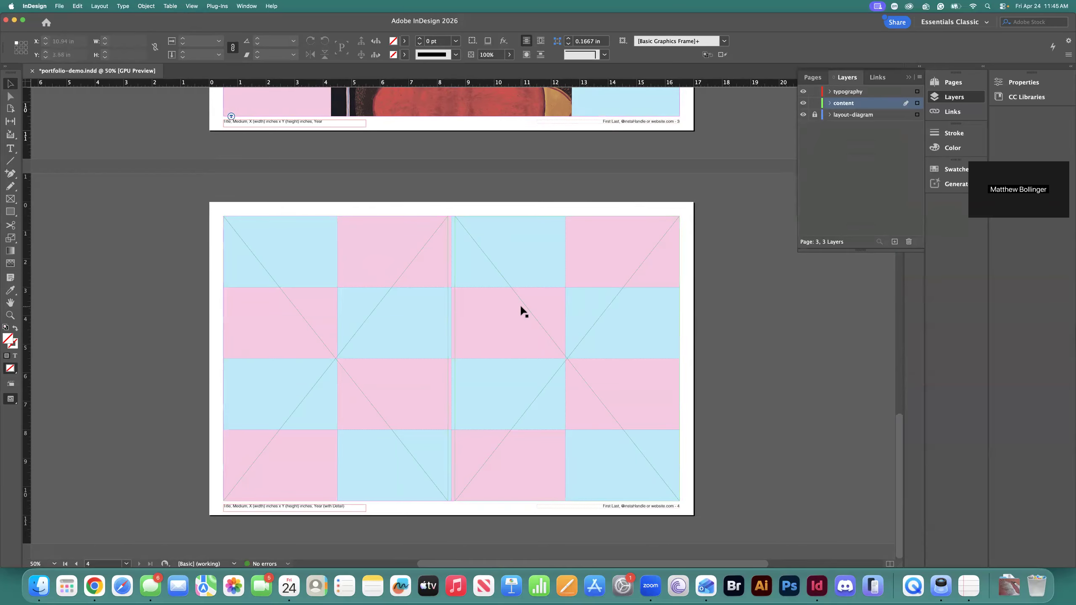
click(132, 291)
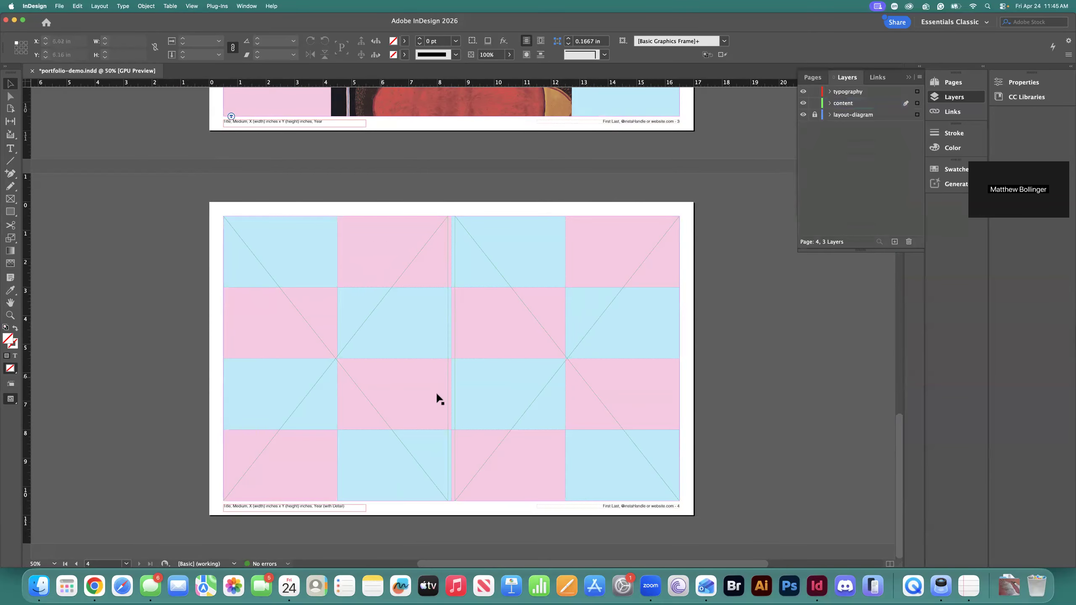
key(super+equal)
key(super+apostrophe)
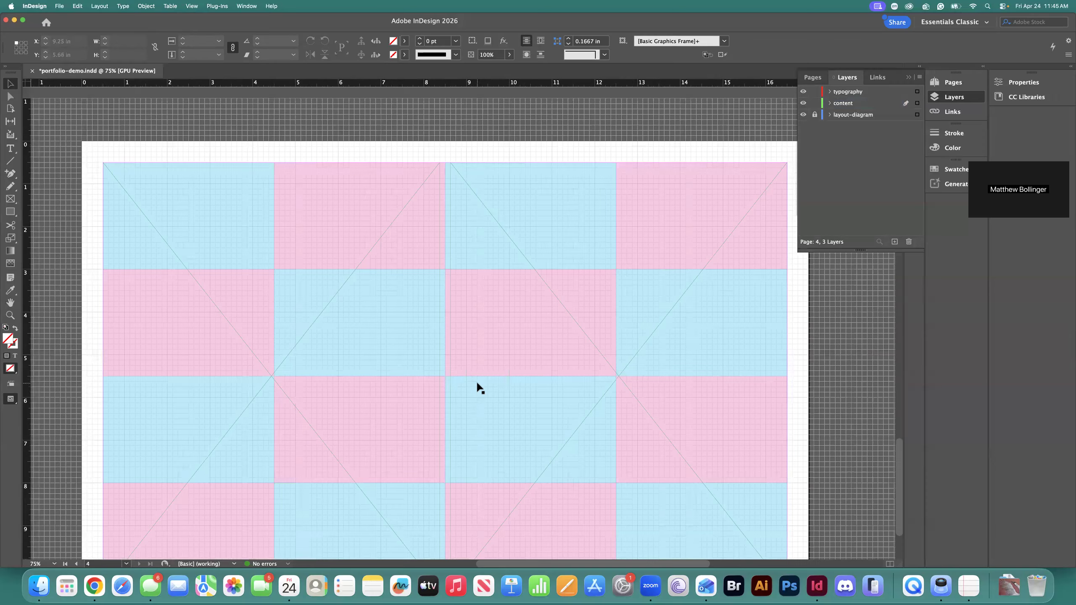
Step: Place the painting 190415_r34113.jpg in the left image frame on page 4, and deselect the frame
click(455, 399)
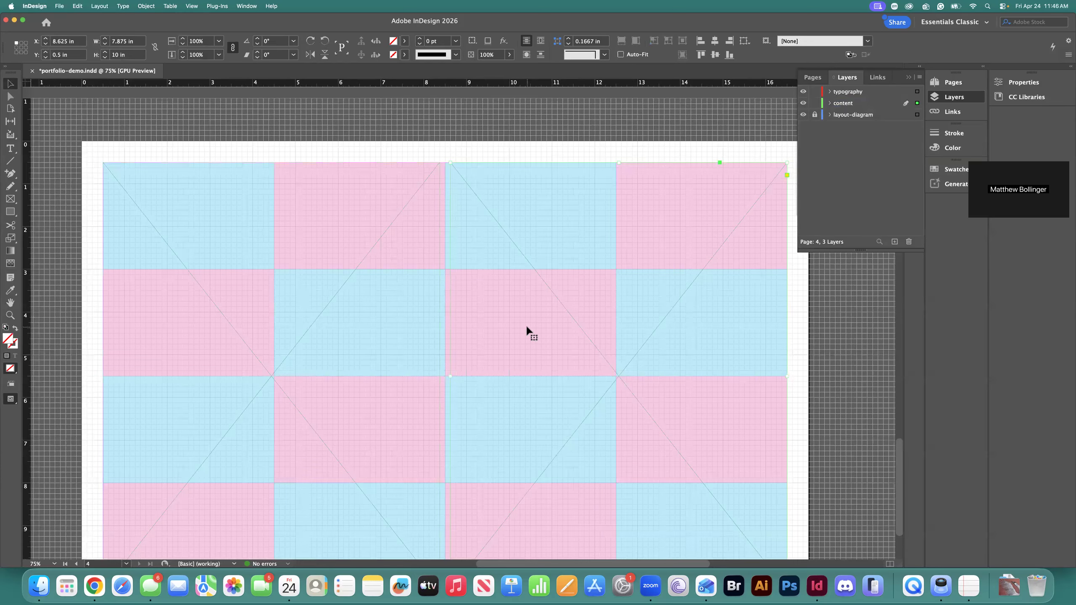
scroll(552, 316, down, 3)
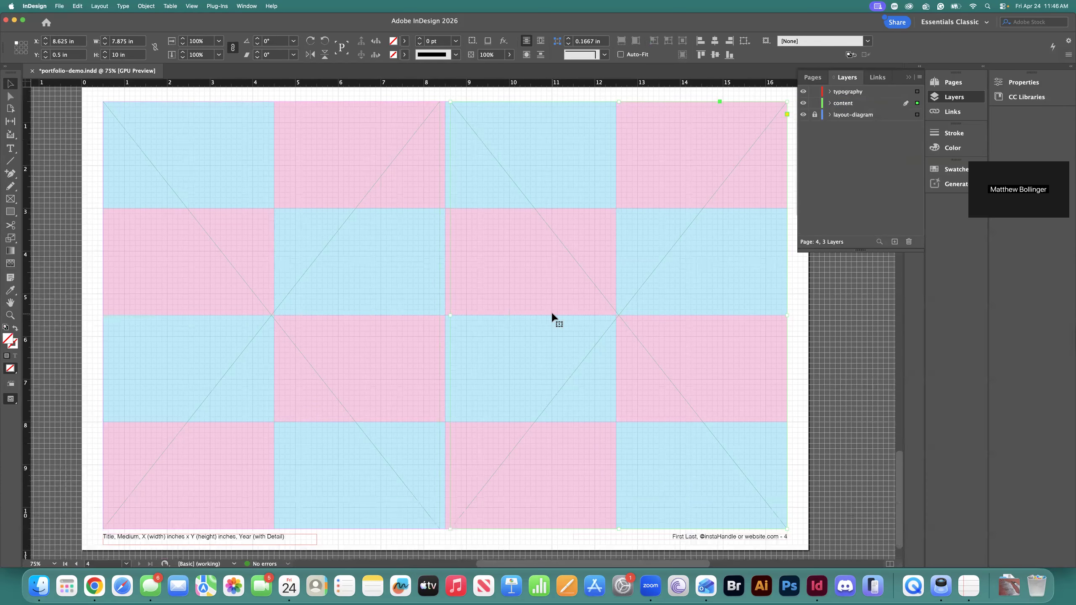
scroll(558, 314, up, 1)
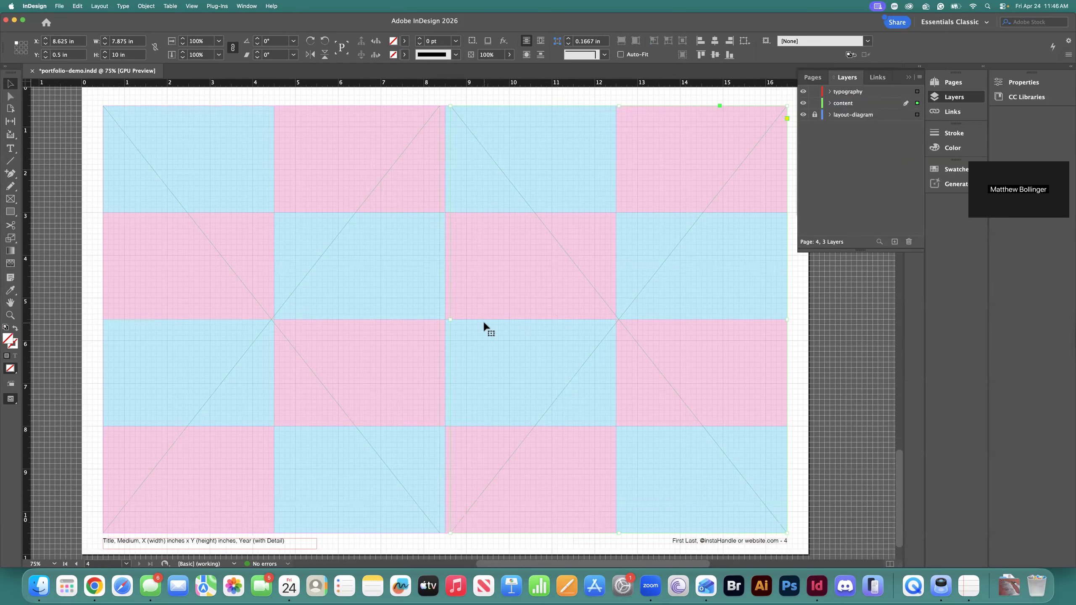
click(101, 165)
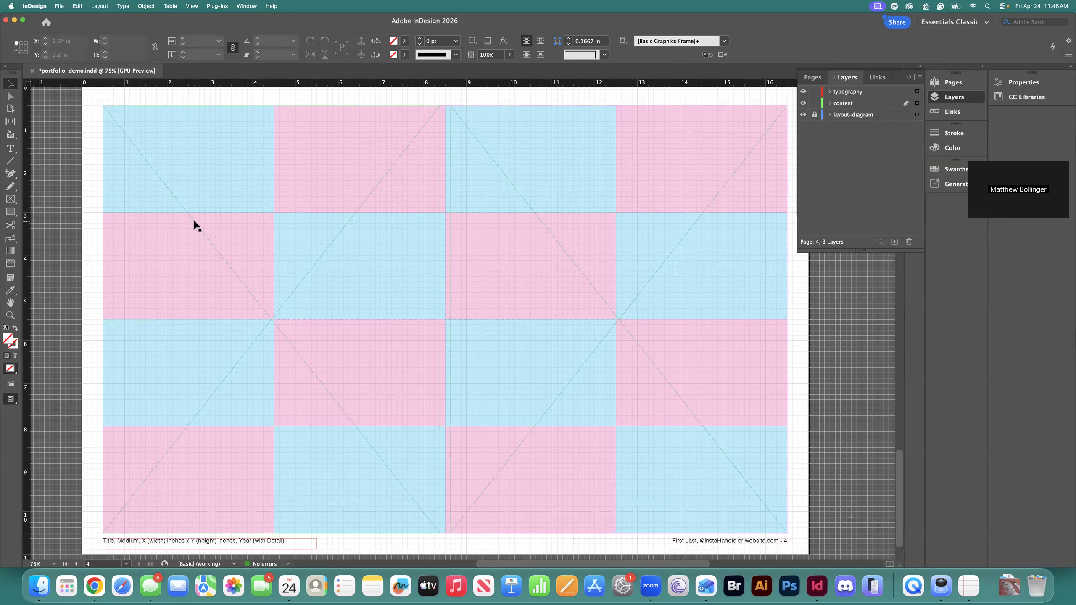
click(391, 238)
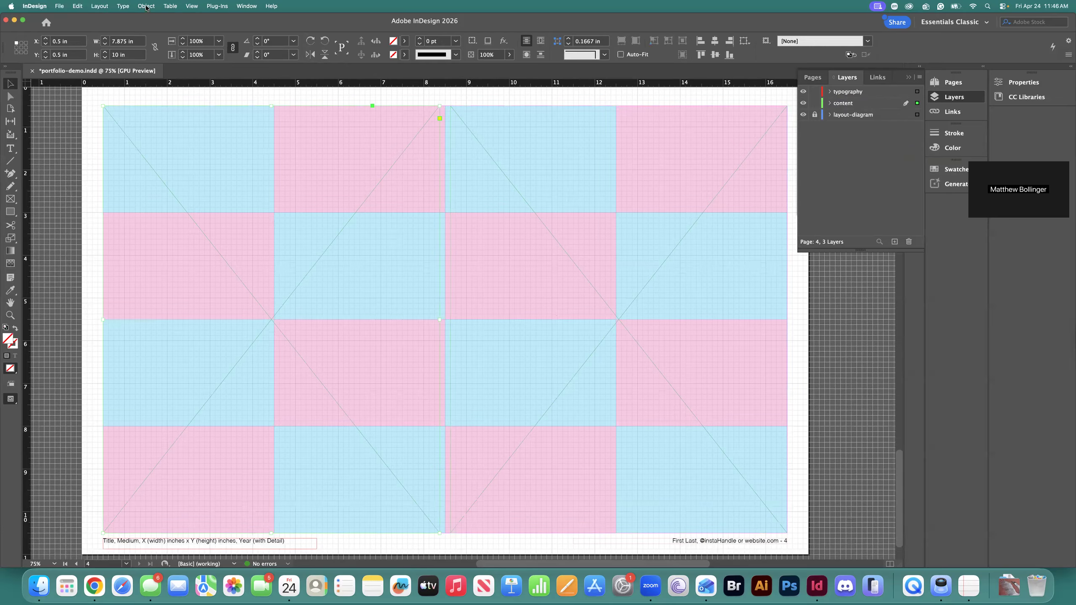
click(60, 7)
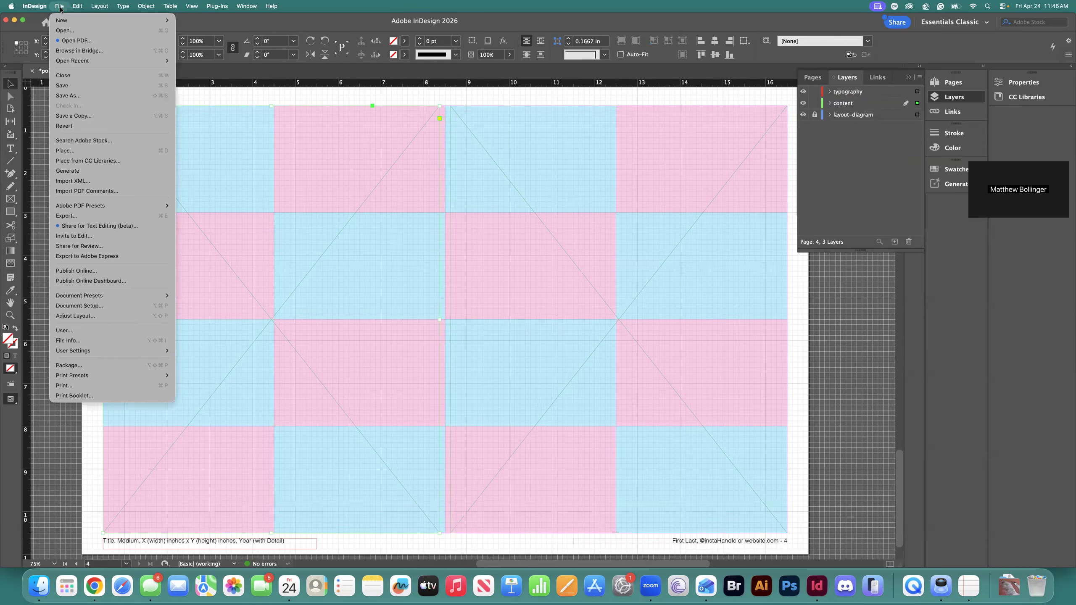
click(100, 152)
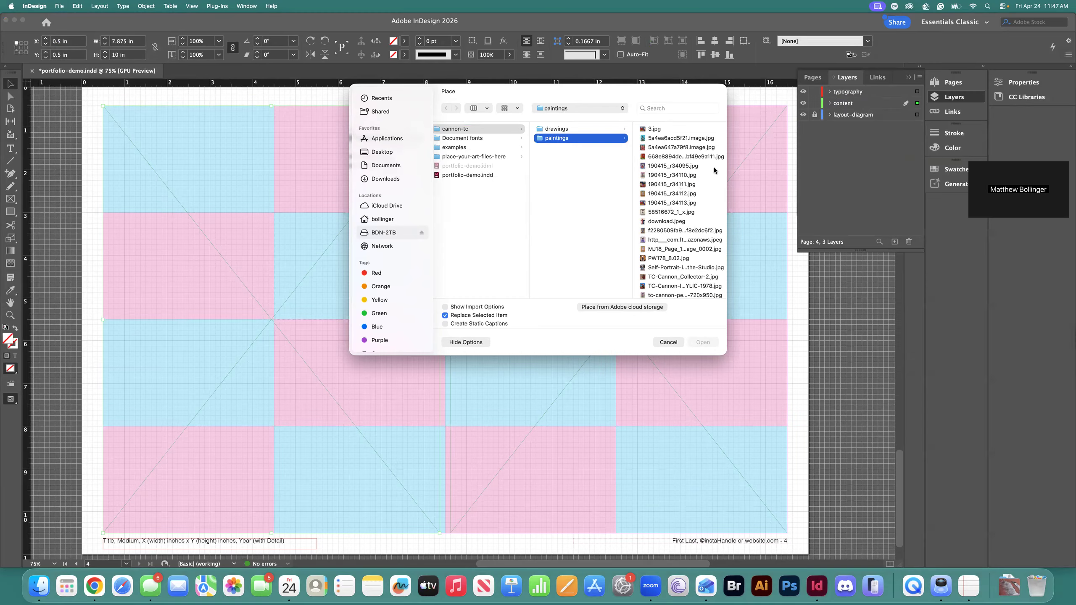
click(674, 203)
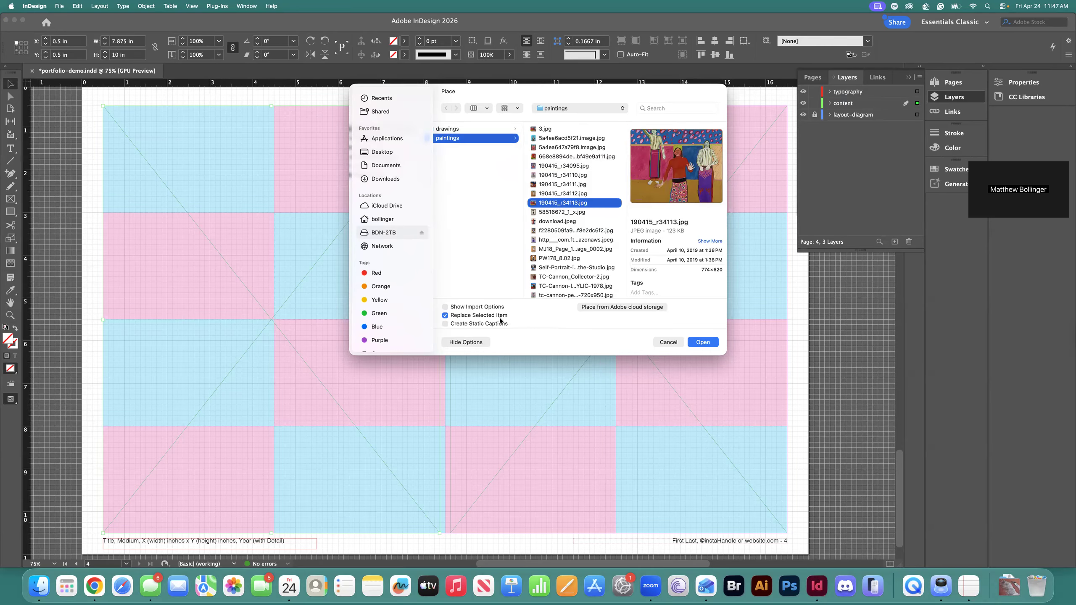
click(711, 342)
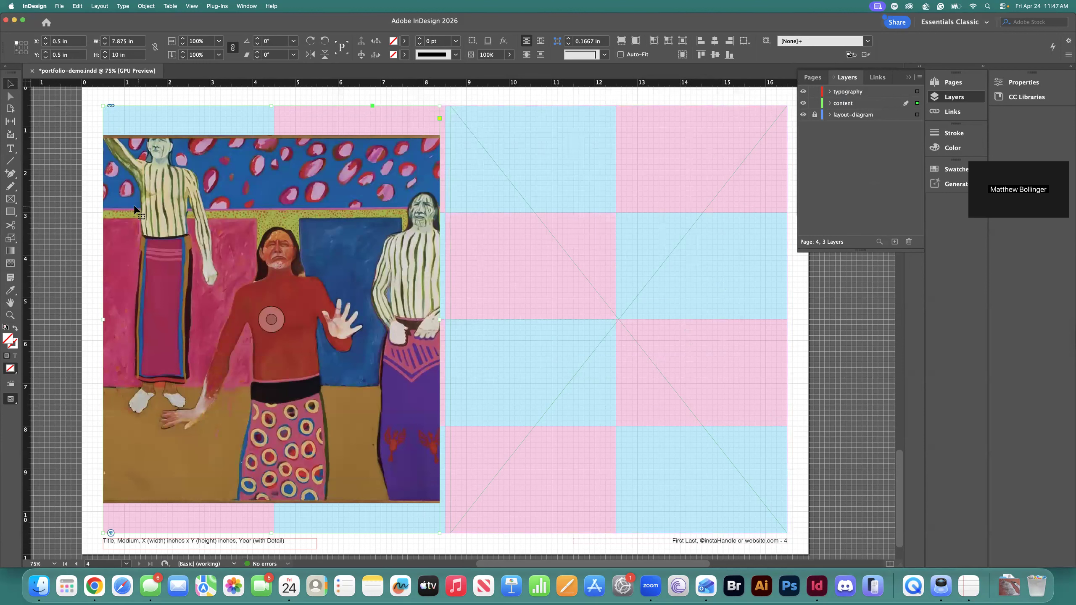
click(80, 202)
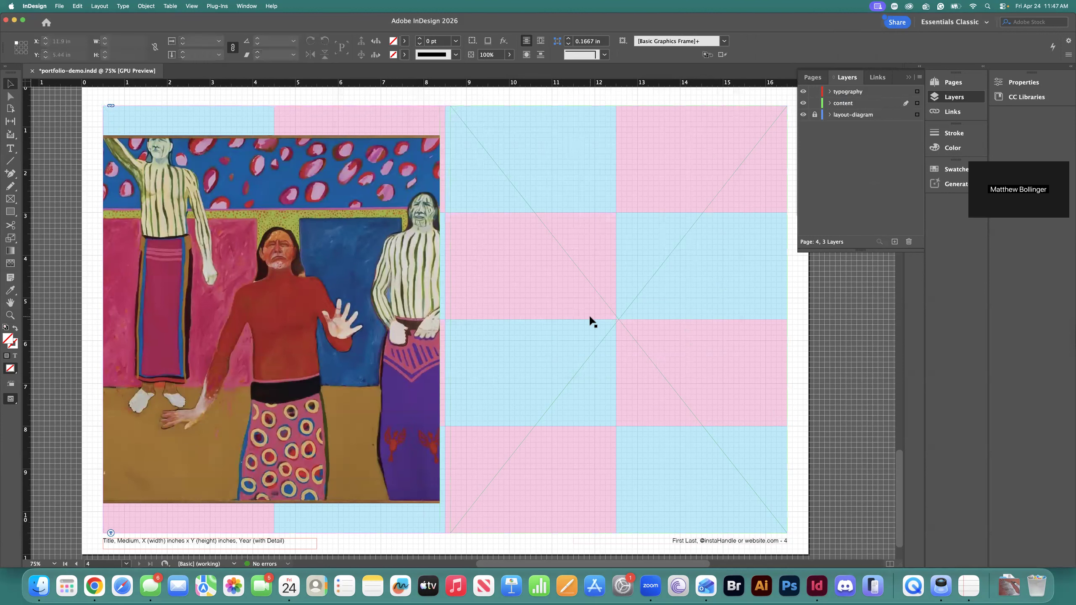
Step: Apply the Fit Content Proportionally fitting to the left frame on page 4 so the whole painting shows, and deselect it
click(401, 280)
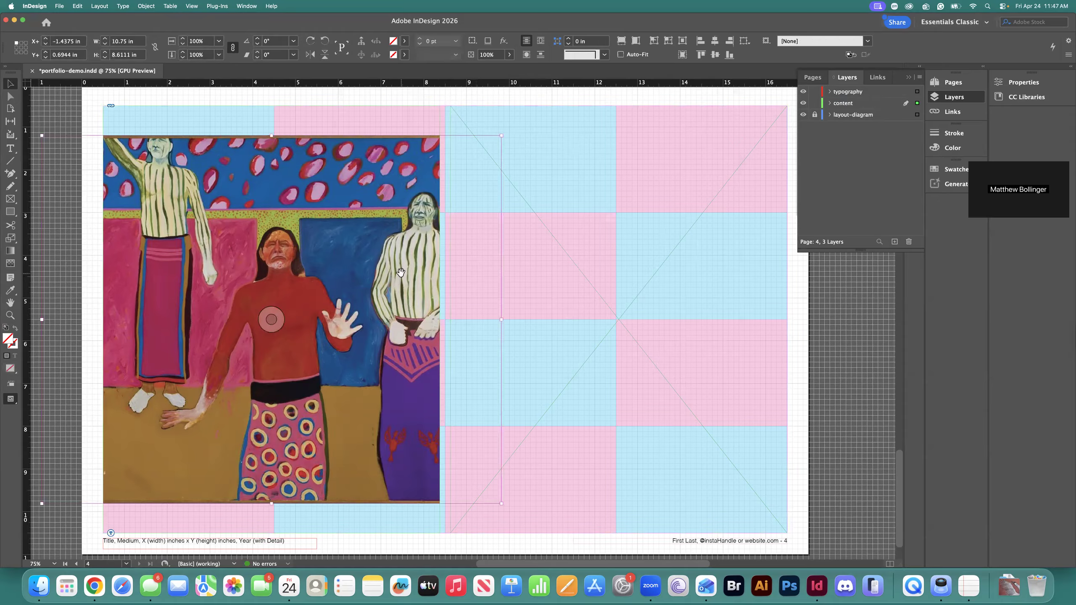
click(493, 134)
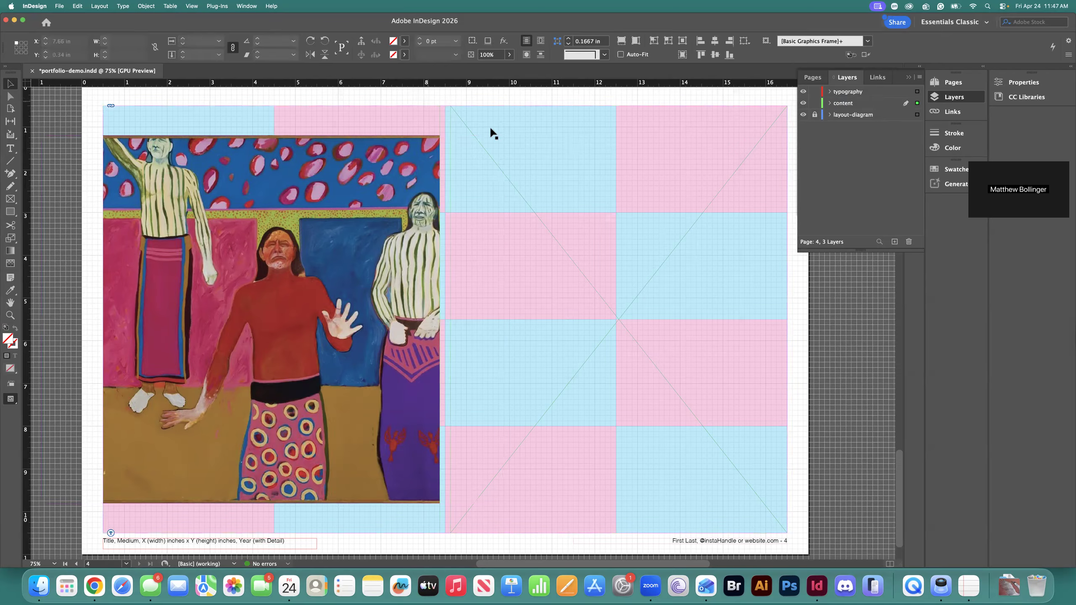
click(410, 189)
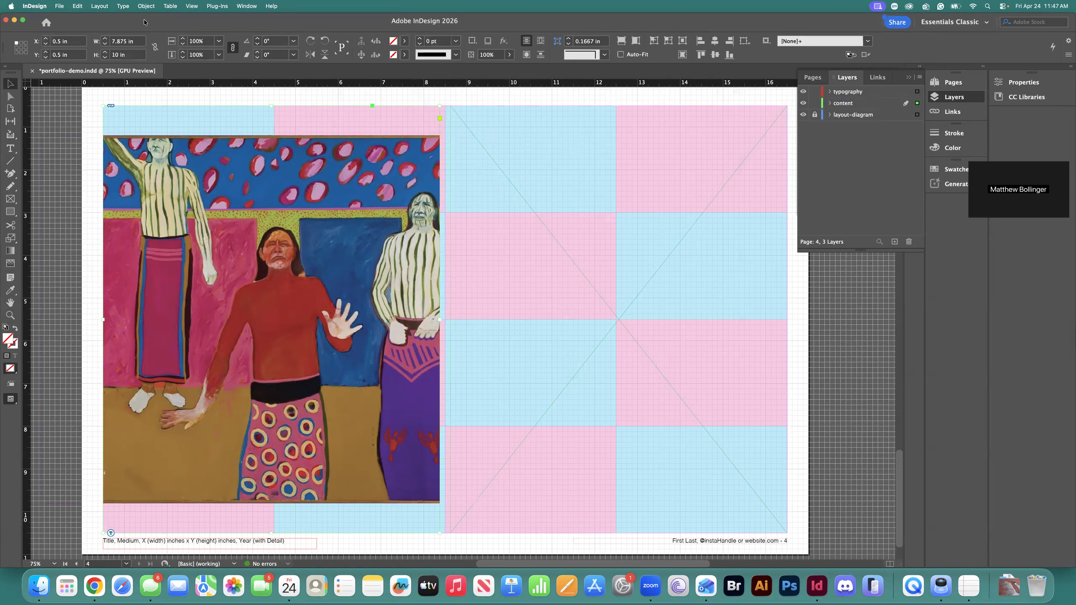
click(146, 6)
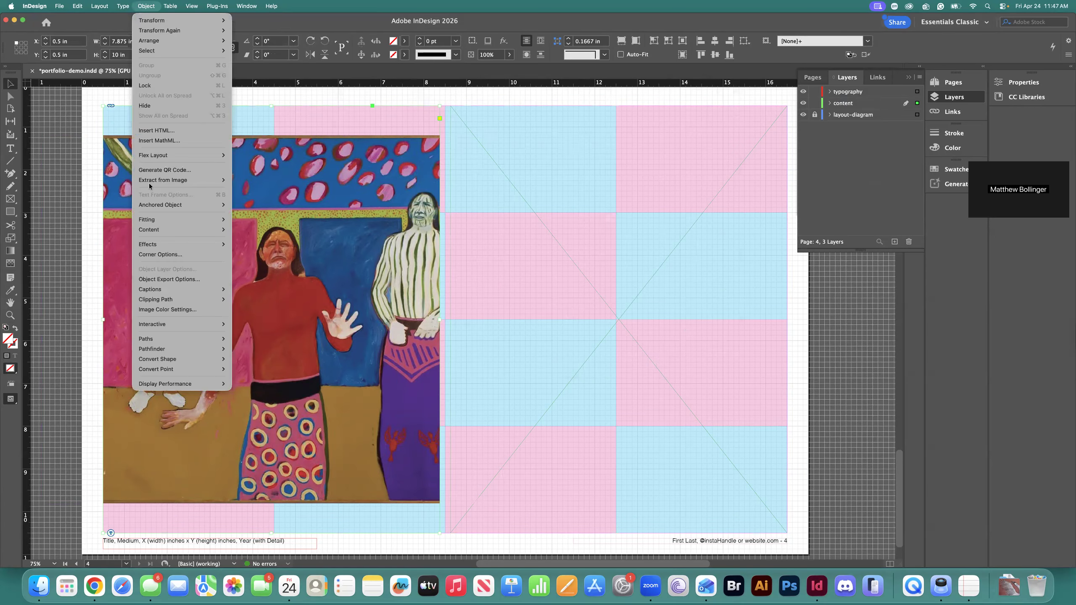
mouse_move(167, 220)
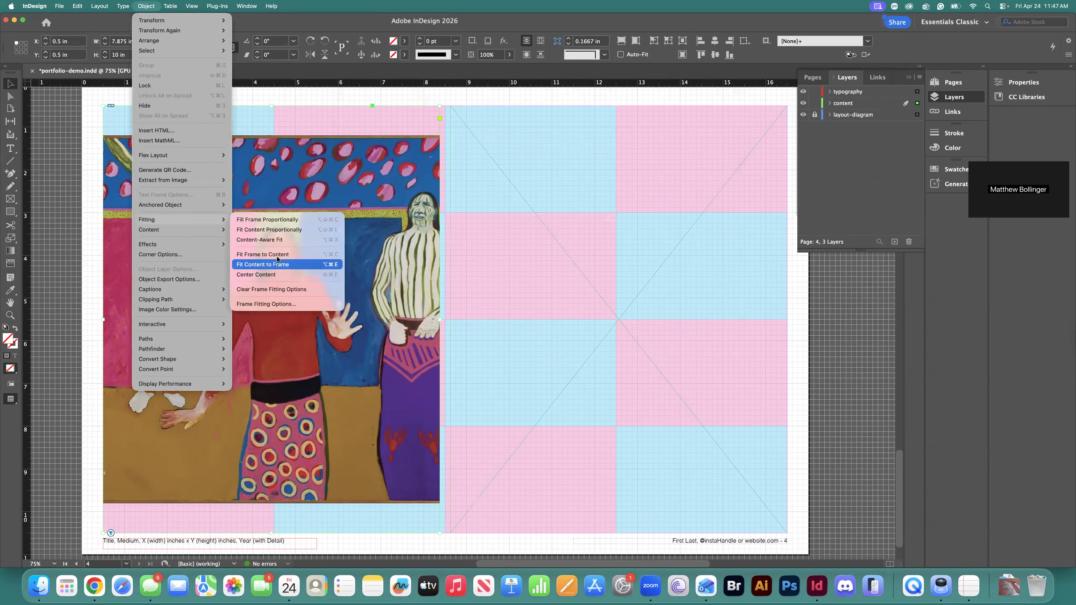
click(268, 230)
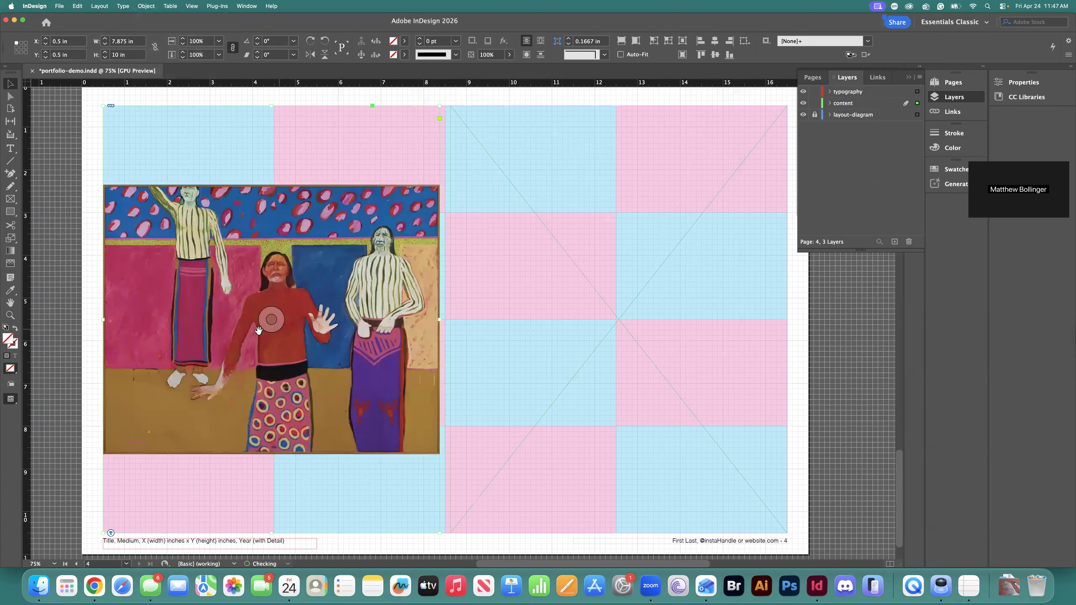
click(477, 369)
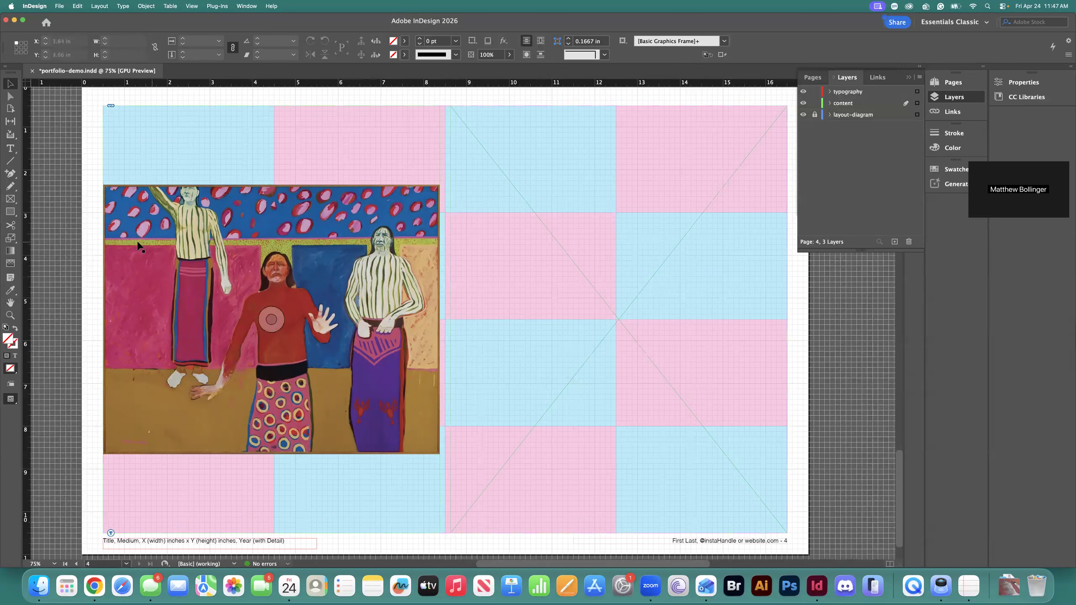
Step: Place the same painting, 190415_r34113.jpg, in the right image frame on page 4
click(501, 227)
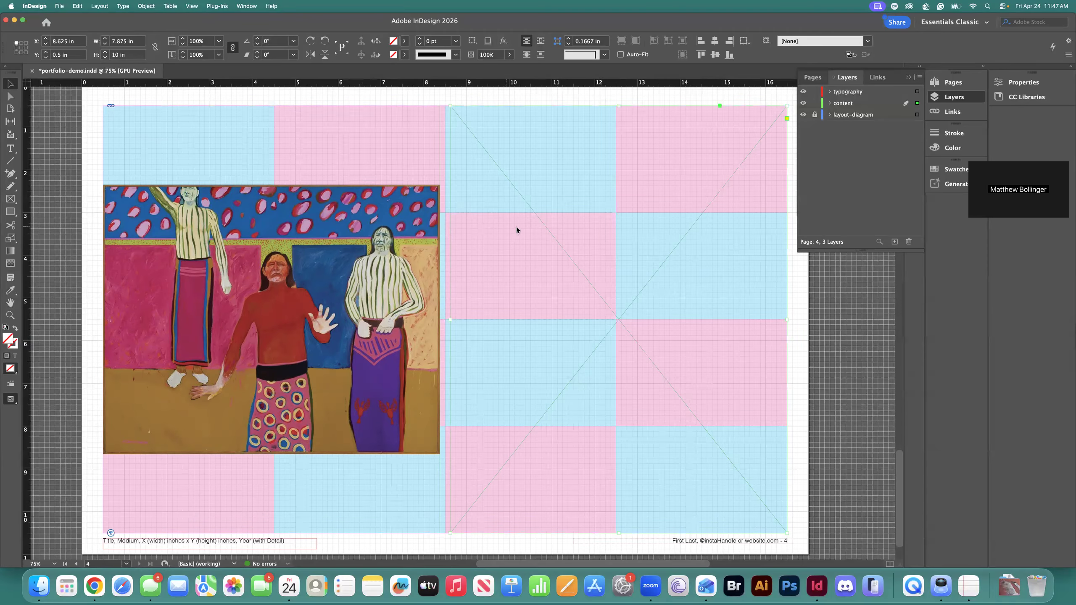
key(super+d)
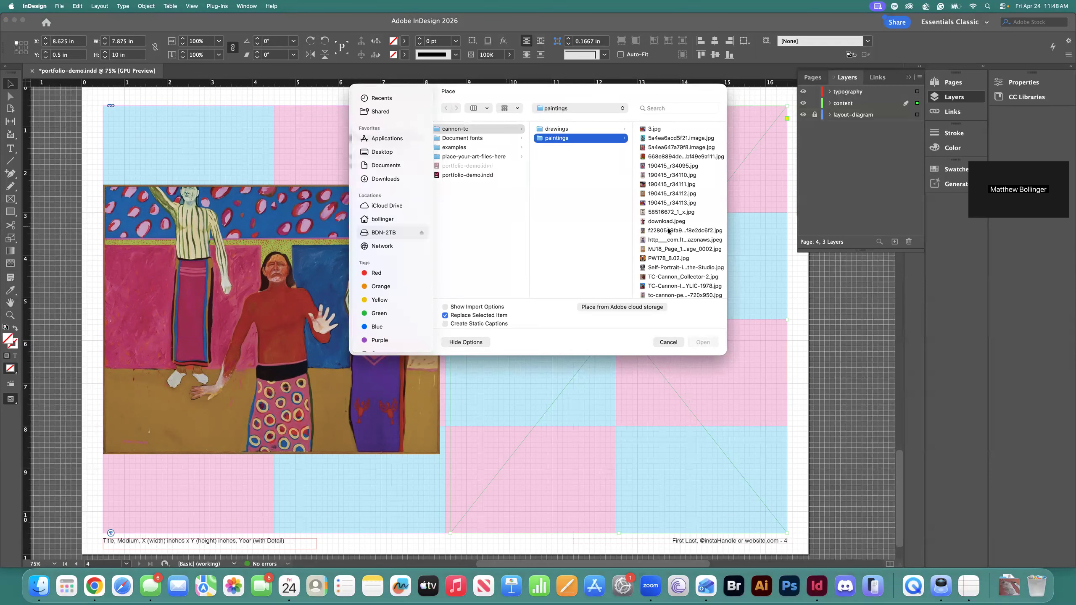
click(667, 203)
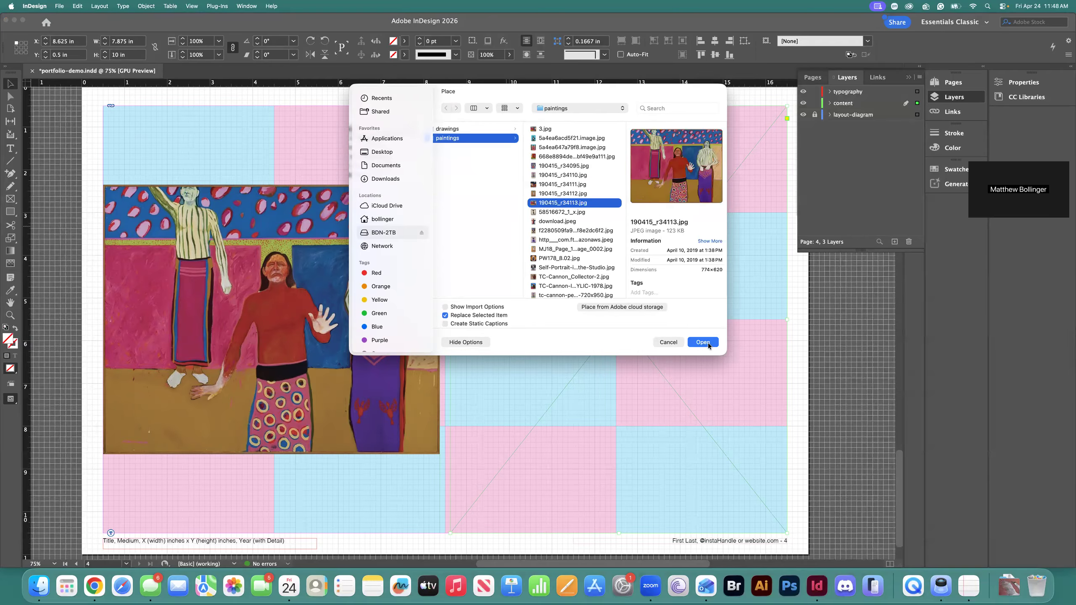
click(708, 343)
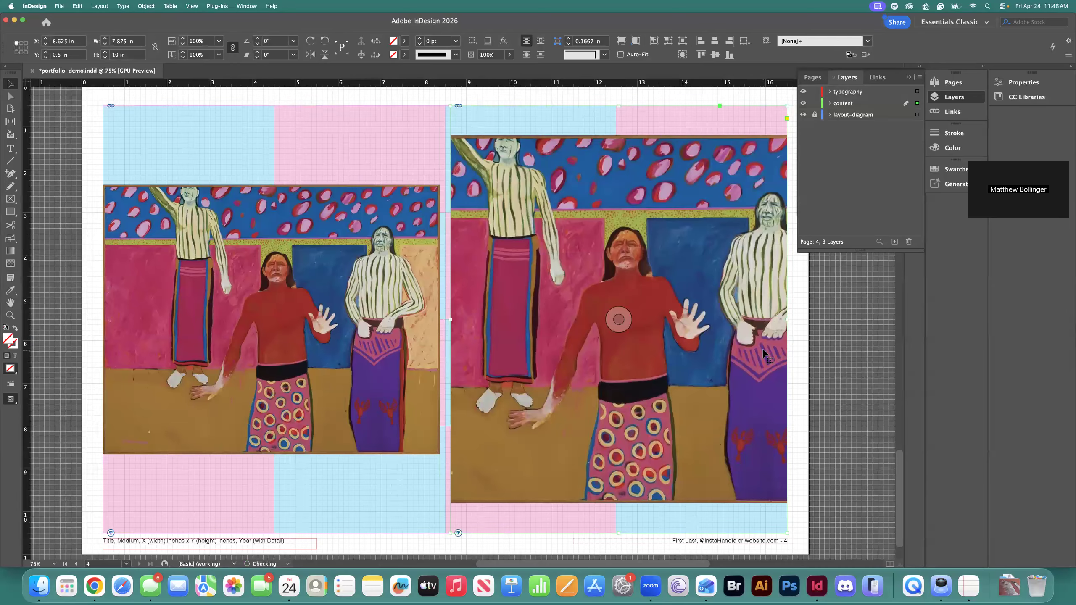
Step: Enlarge the painting inside the right frame on page 4 to about 186% to create a detail crop, and deselect it
key(super+minus)
key(super+minus)
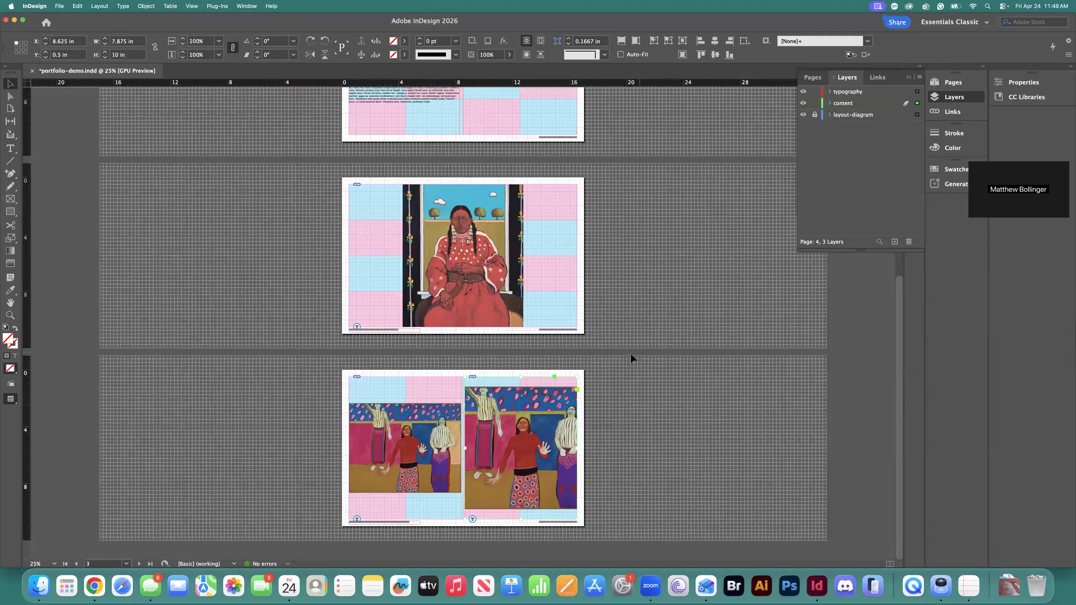
key(super+equal)
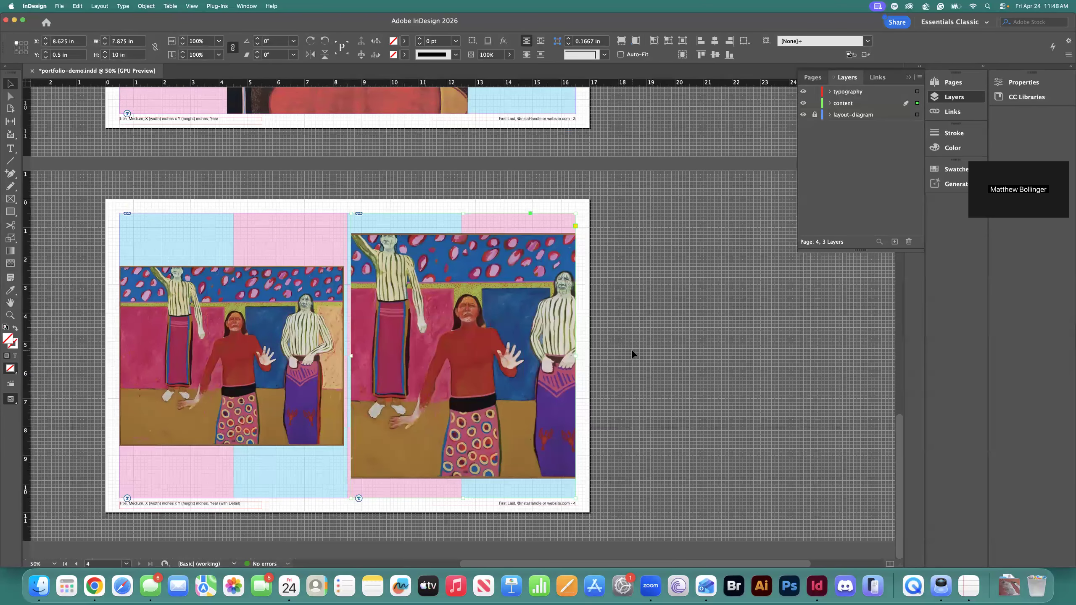
click(632, 353)
click(570, 351)
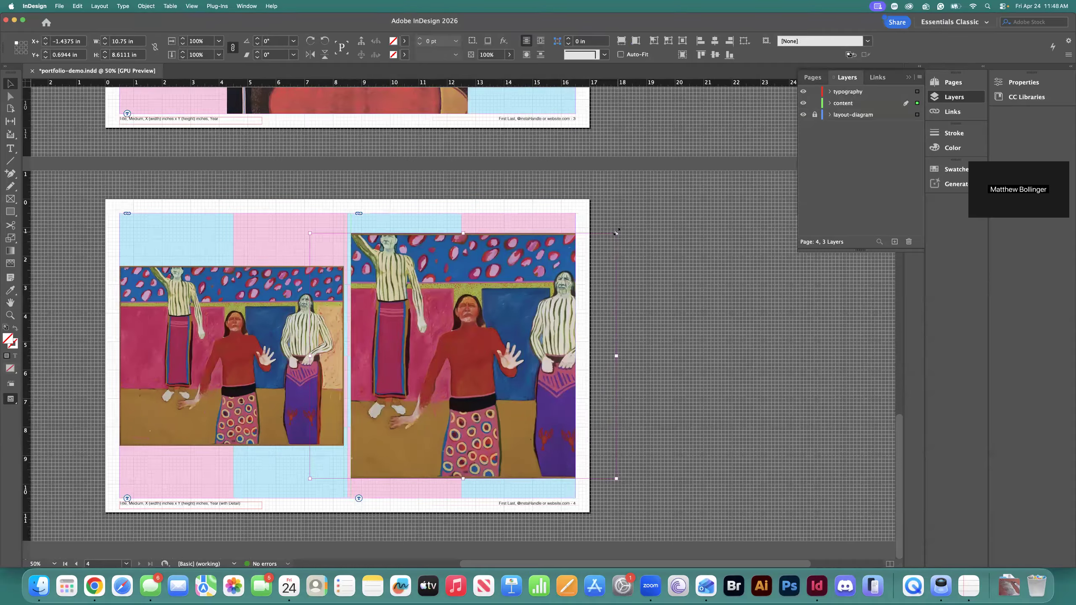
drag(616, 232, 742, 166)
drag(743, 479, 825, 544)
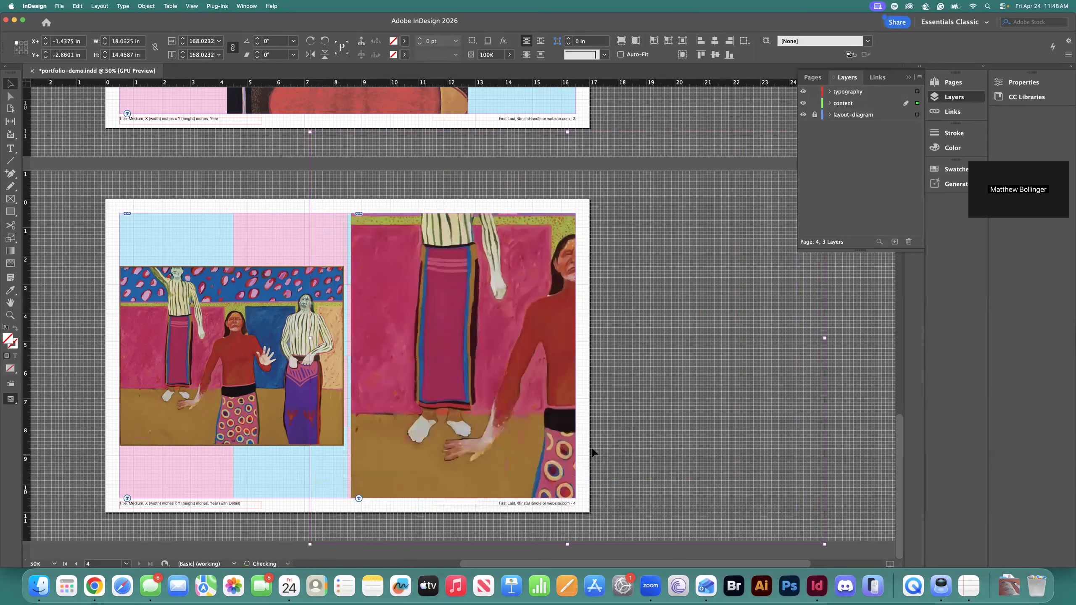
drag(308, 544, 254, 568)
click(347, 197)
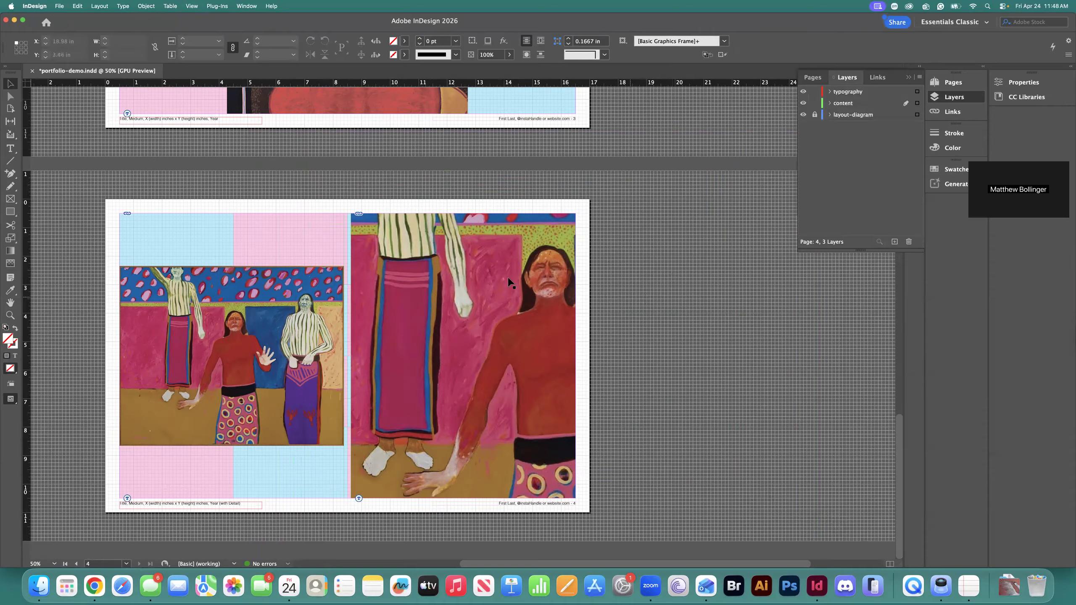
Step: Enlarge the painting inside the right frame further to about 207%, bringing the central figure into the crop, and deselect it
double_click(552, 271)
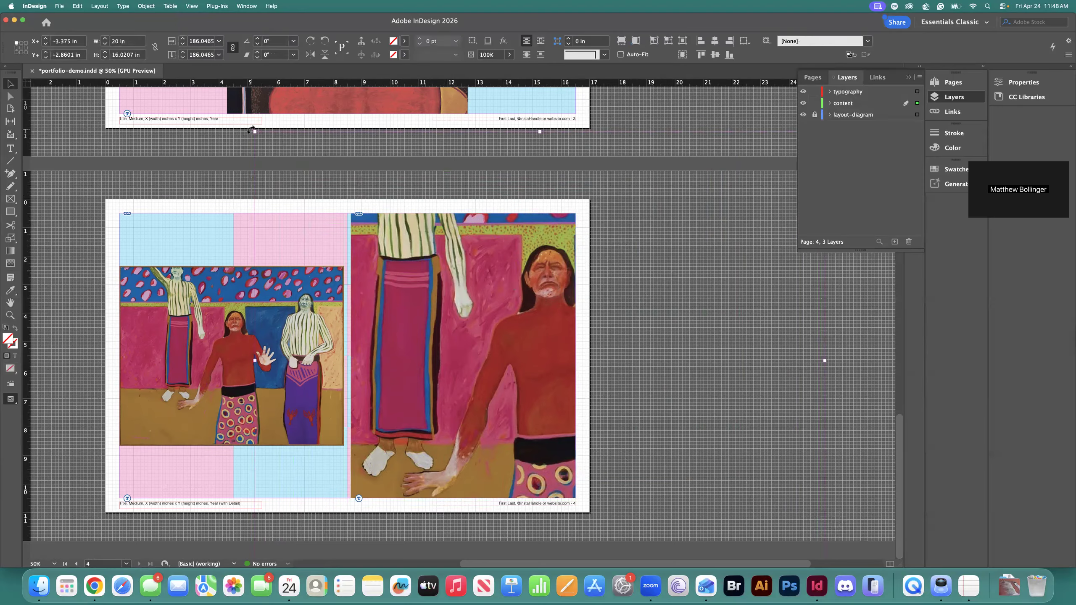
drag(251, 130, 186, 79)
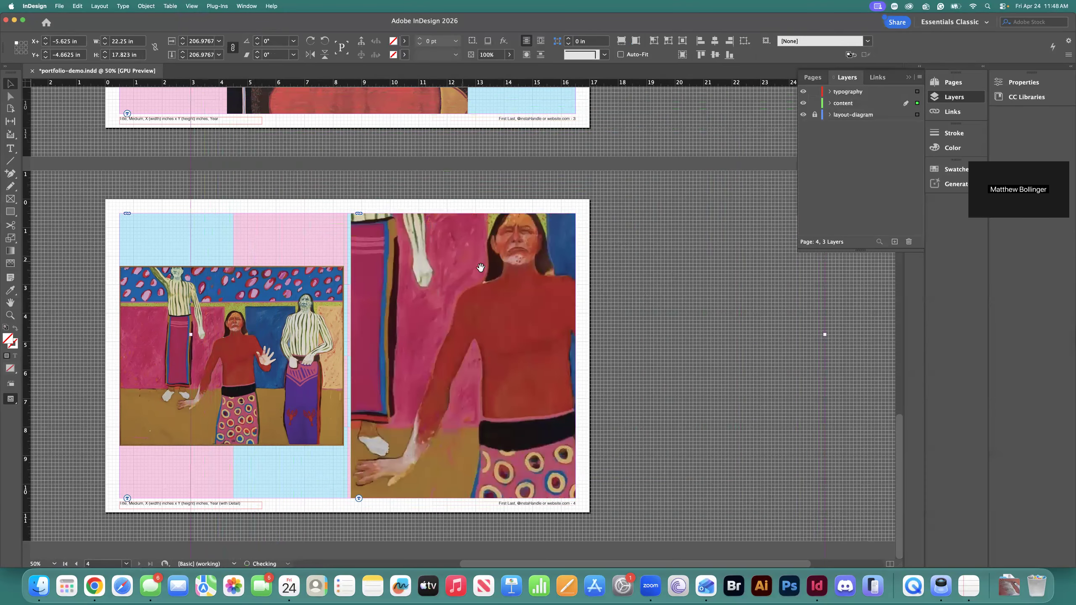
click(290, 183)
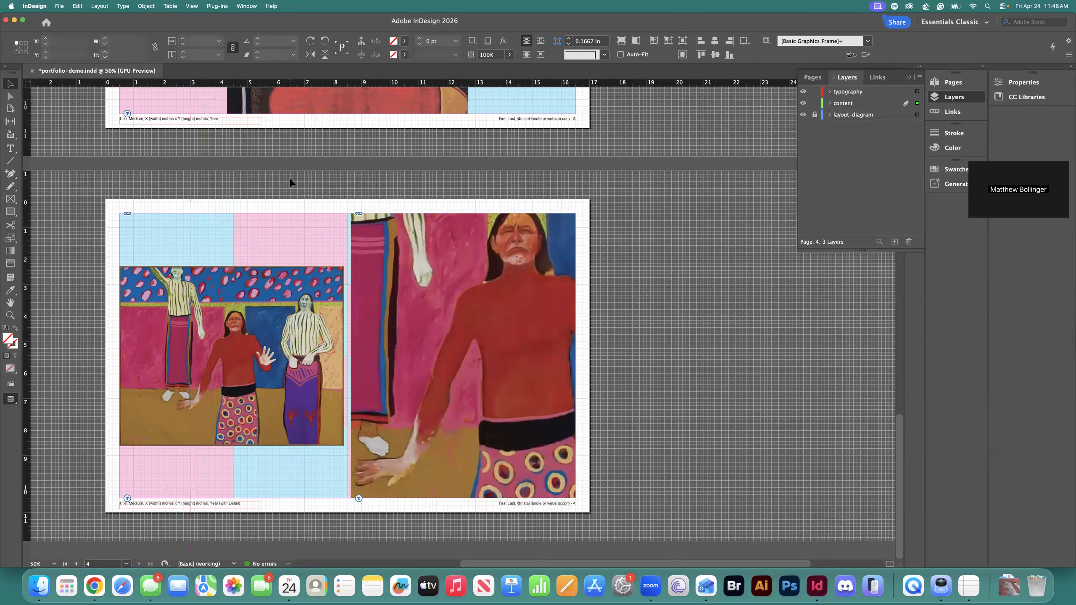
Step: Nudge the painting down inside the right frame on page 4 to a Y offset of -4.2458 in, and deselect it
double_click(433, 260)
key(shift+Down)
key(shift+Down)
key(shift+Down)
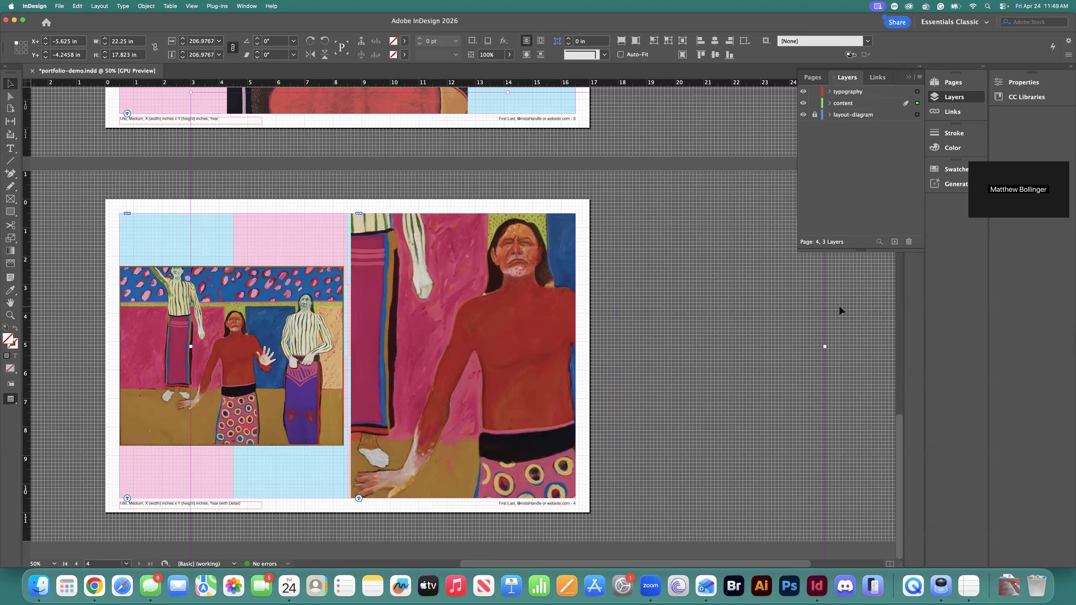
key(Delete)
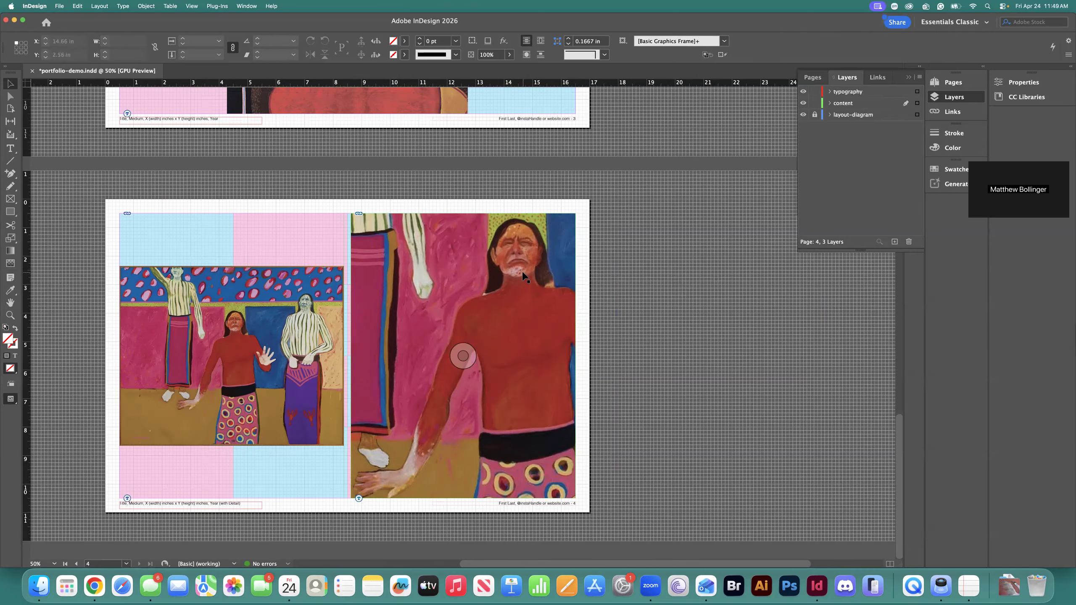
Step: Draw an empty image frame of 5.75 by 4 in on the pasteboard beside page 4
scroll(523, 272, left, 1)
scroll(545, 272, right, 1)
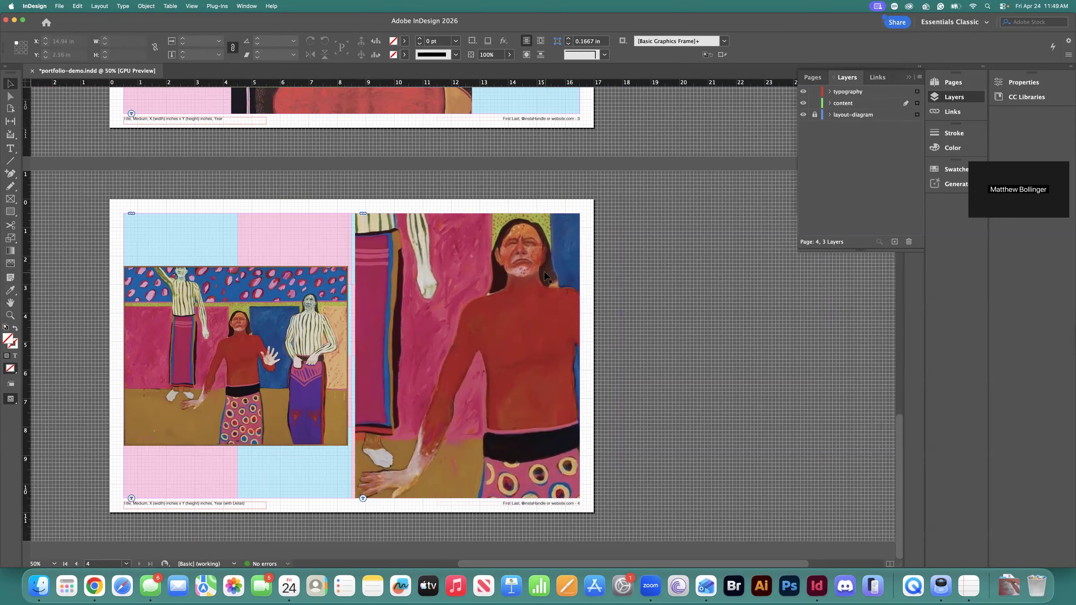
click(11, 200)
drag(622, 292, 786, 405)
key(v)
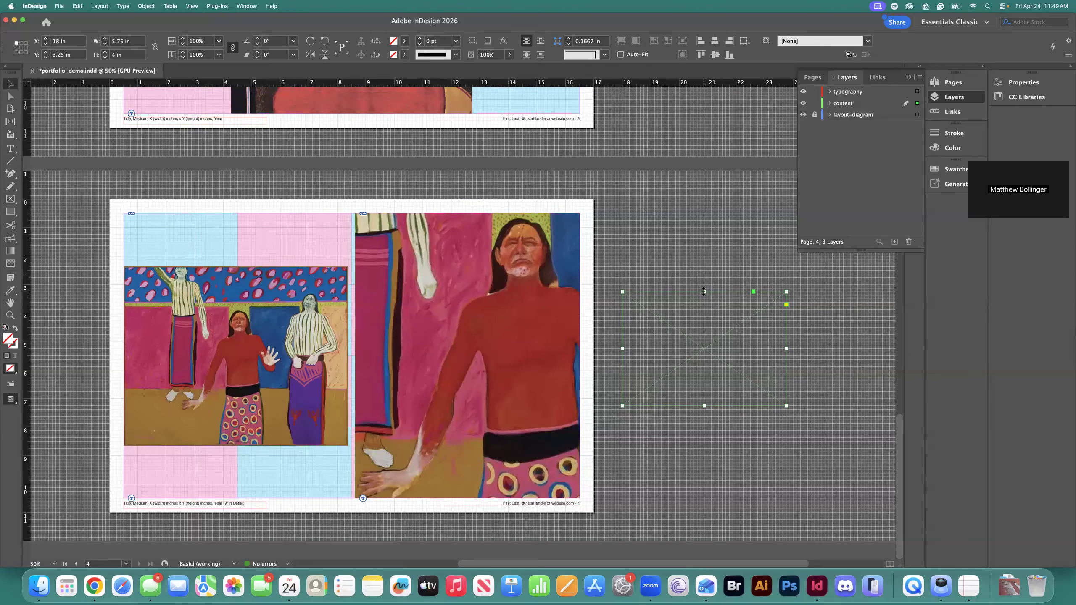
Step: Resize the empty pasteboard frame from its edges with grid snapping until it measures 8 by 7.75 in
drag(704, 292, 705, 270)
drag(786, 335, 818, 338)
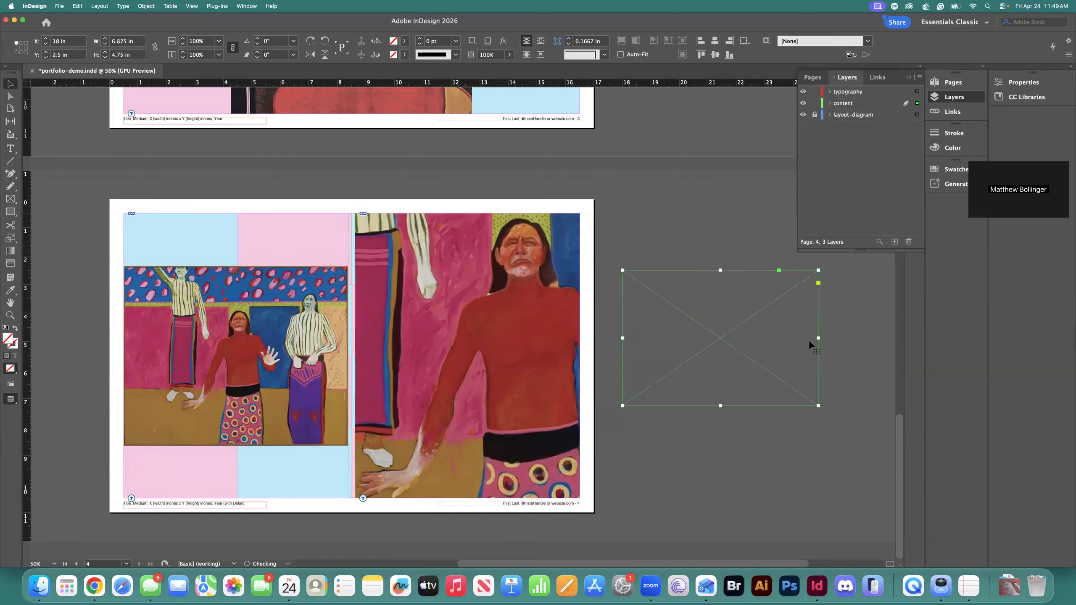
drag(720, 406, 721, 438)
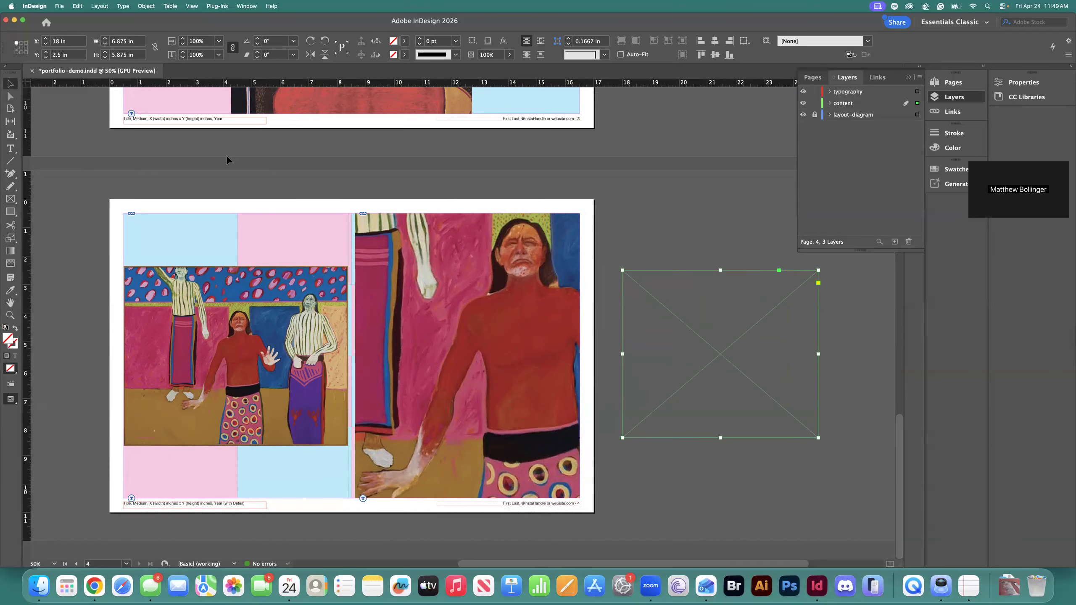
drag(622, 354, 612, 354)
drag(715, 270, 711, 246)
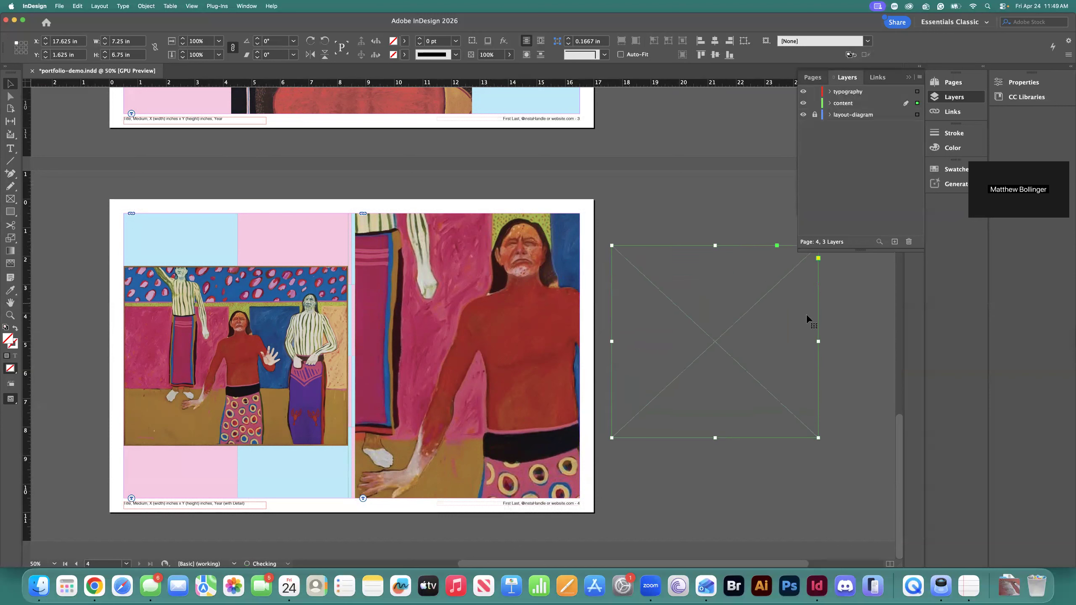
drag(818, 341, 854, 344)
drag(733, 438, 733, 467)
drag(612, 356, 627, 356)
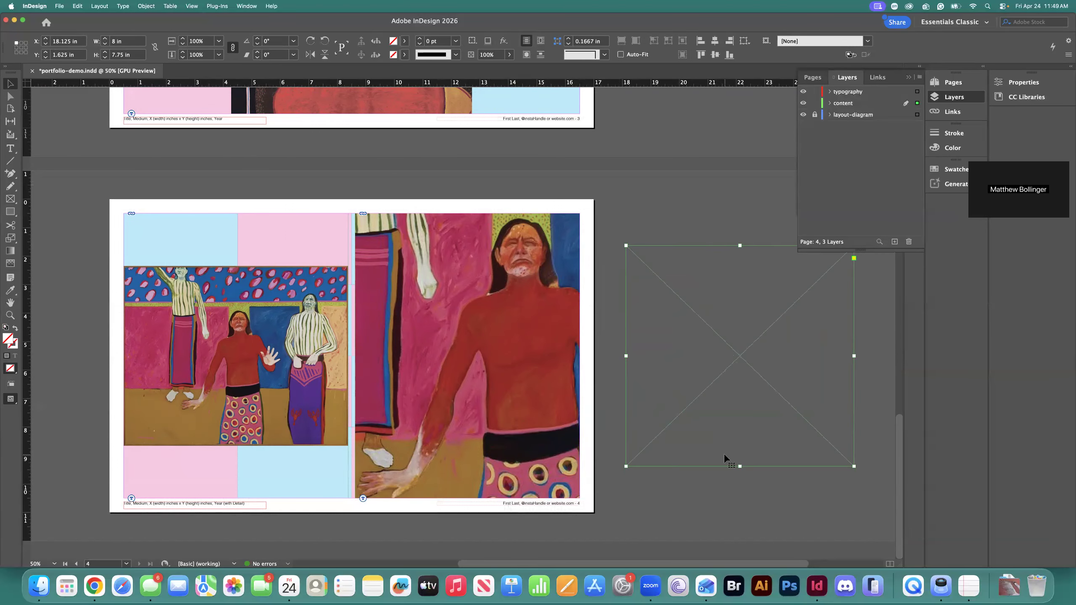
Step: Toggle the document grid, check the Snap to Document Grid option, and delete the empty frame beside page 4
key(super+apostrophe)
key(super+apostrophe)
click(189, 6)
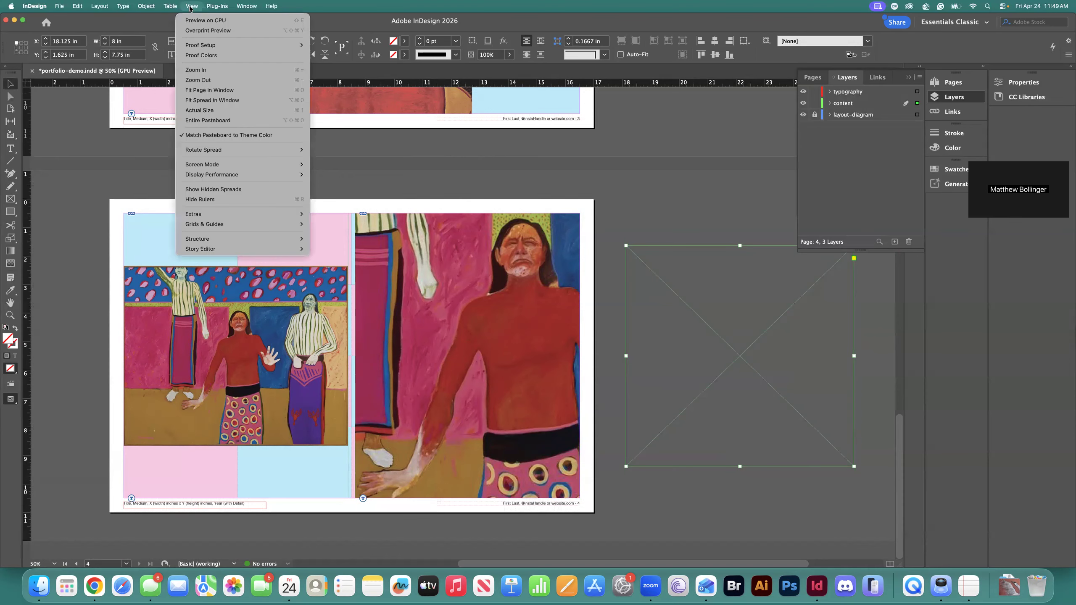
mouse_move(224, 224)
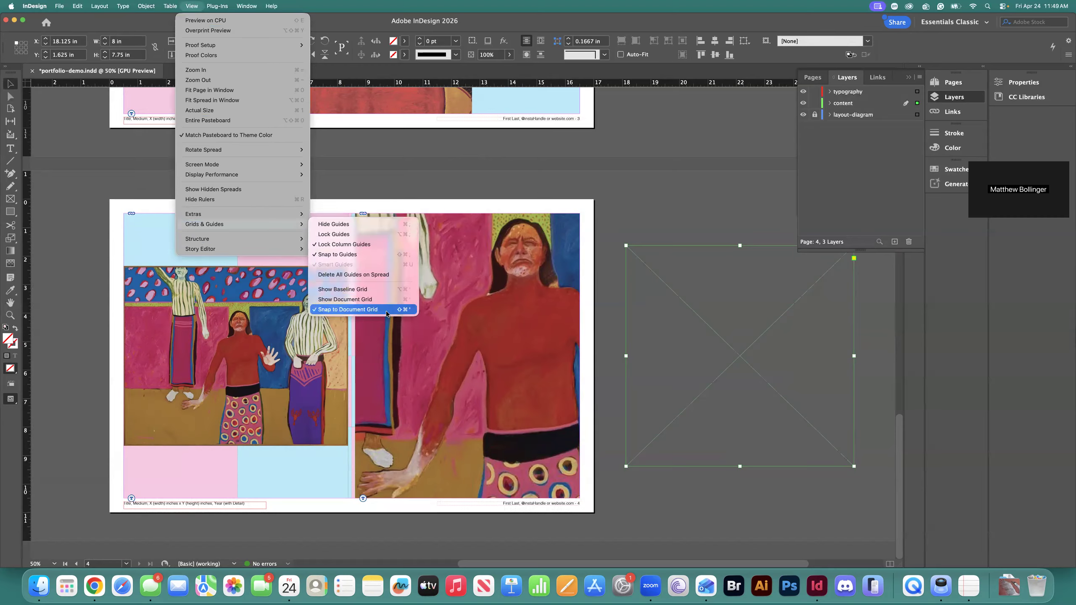
click(647, 199)
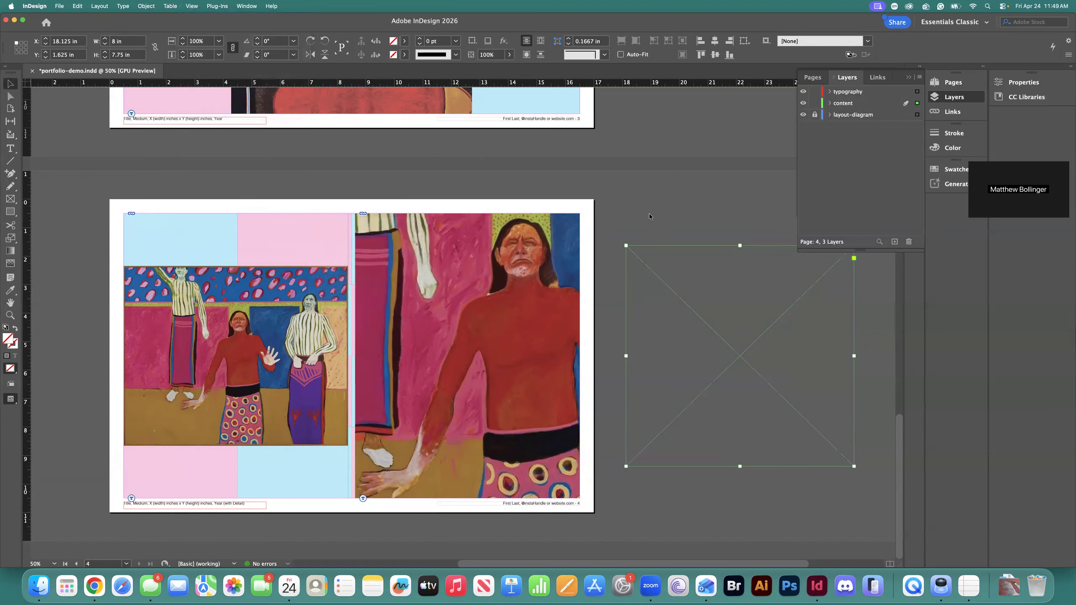
key(Delete)
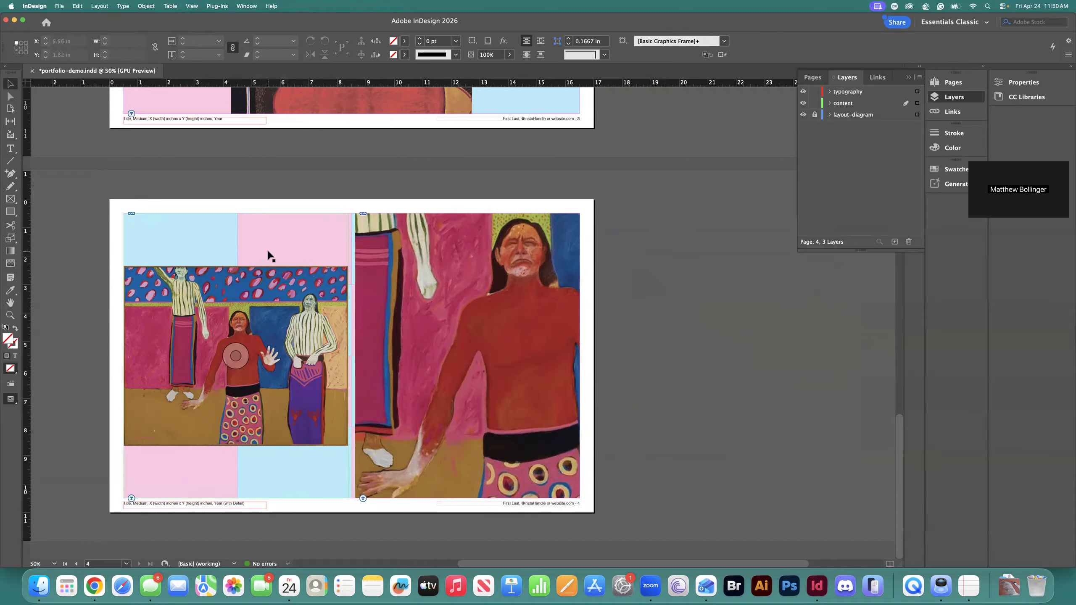
Step: Toggle the typography layer's visibility repeatedly to examine which elements it holds on page 2
scroll(405, 337, up, 15)
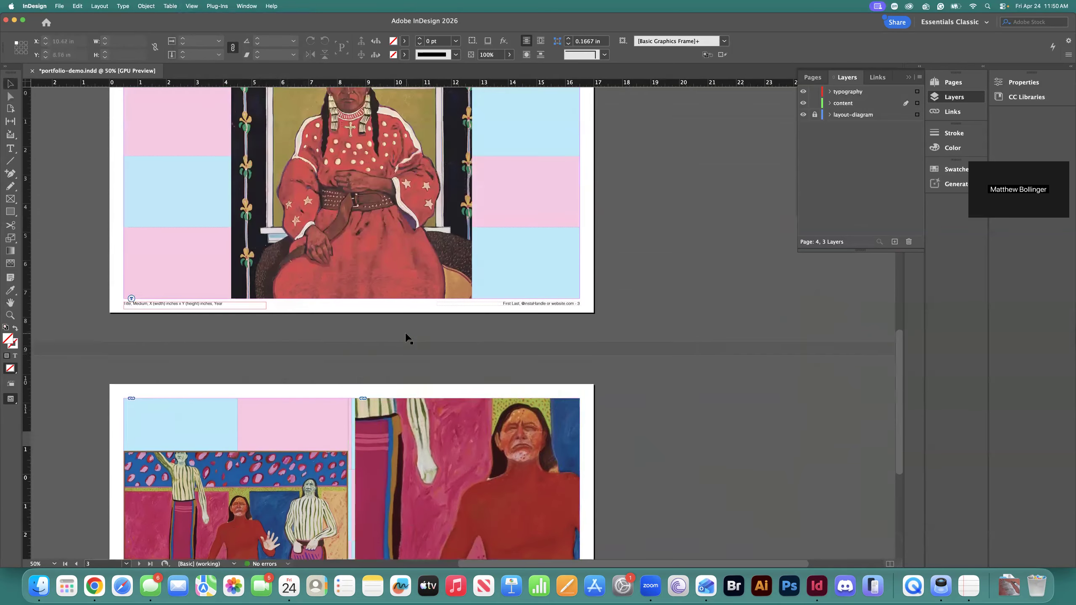
scroll(405, 337, up, 15)
scroll(407, 338, down, 6)
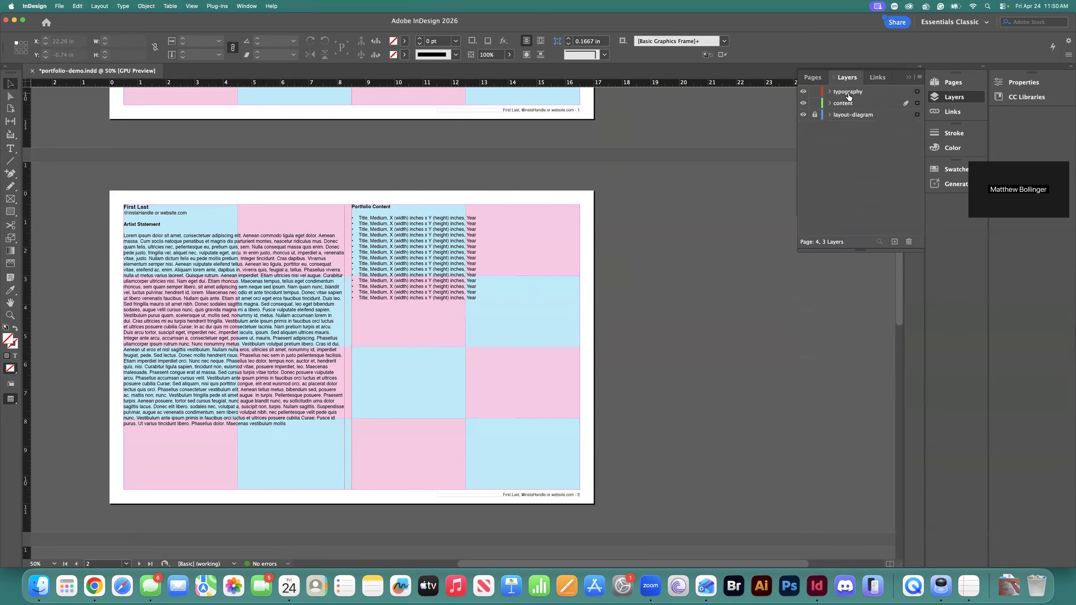
click(804, 91)
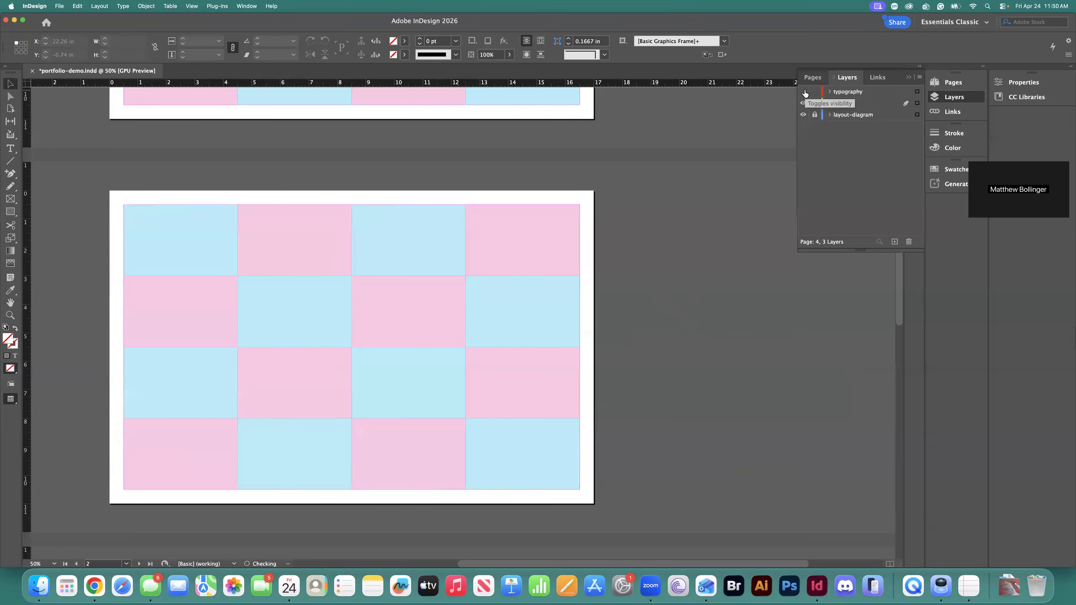
click(804, 92)
click(804, 92)
click(804, 92)
click(804, 91)
Step: Lock and show the typography layer, and try to select the artist statement text on page 2
click(814, 92)
click(804, 91)
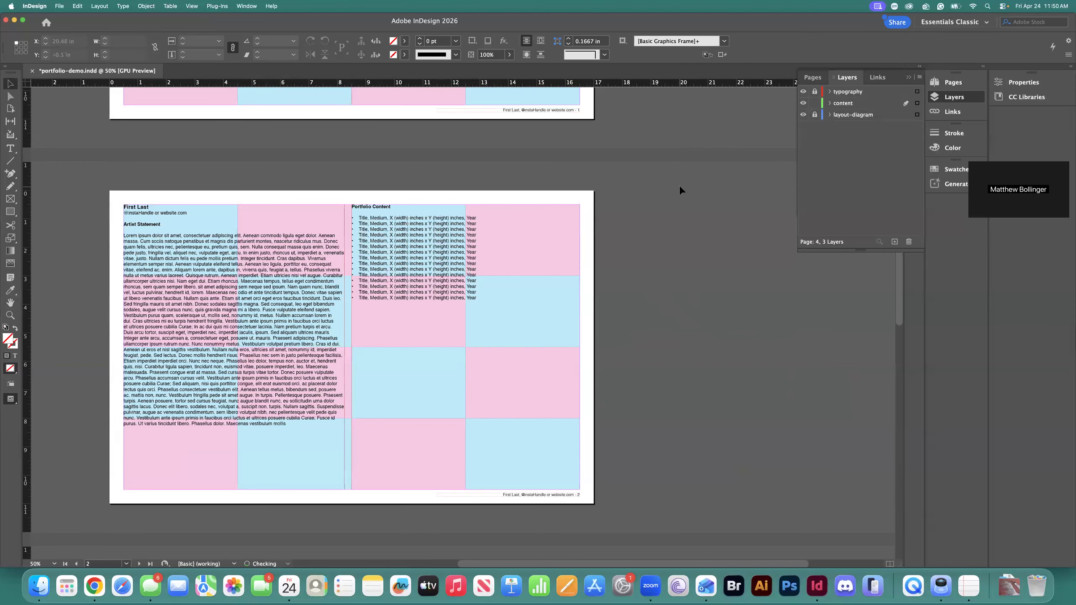
drag(318, 296, 372, 308)
drag(306, 254, 394, 288)
Step: Unlock the typography layer and lock the content layer, and check the locked artwork on pages 3 and 4
click(814, 92)
click(814, 103)
scroll(680, 201, down, 6)
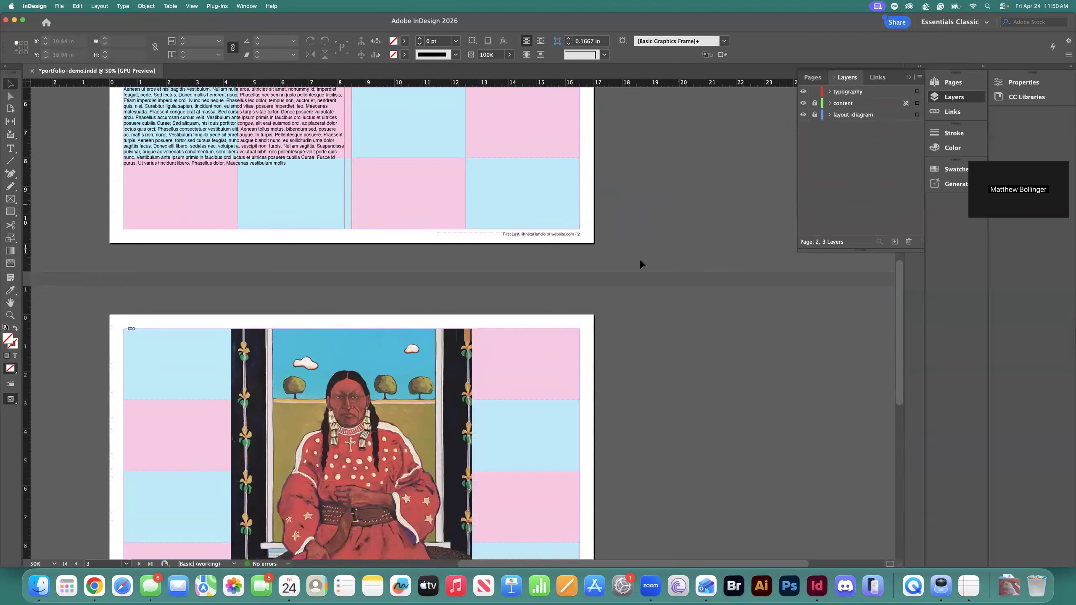
scroll(641, 261, down, 5)
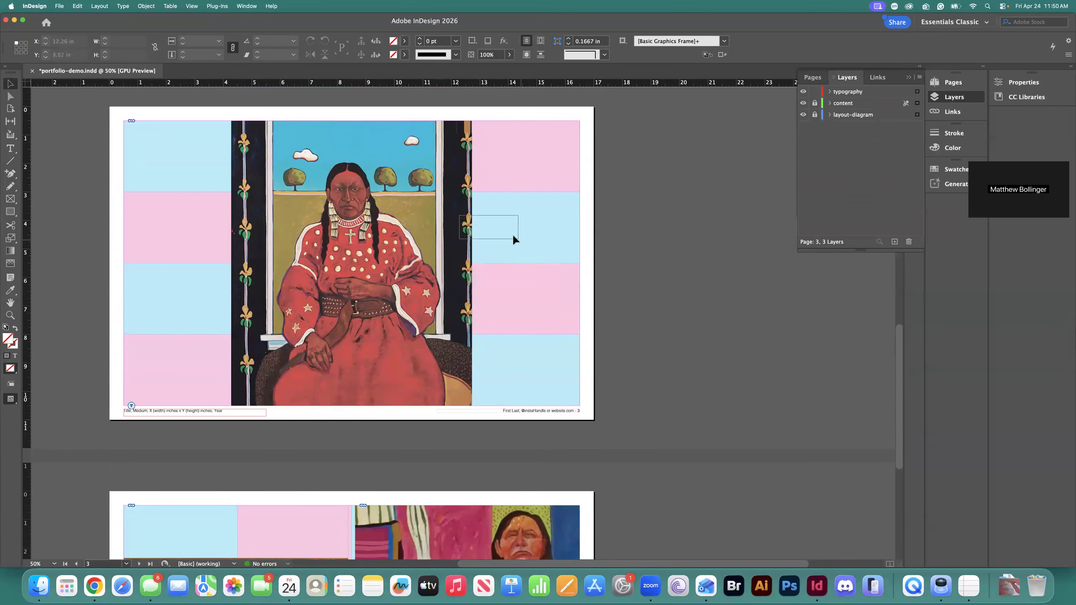
scroll(574, 317, down, 5)
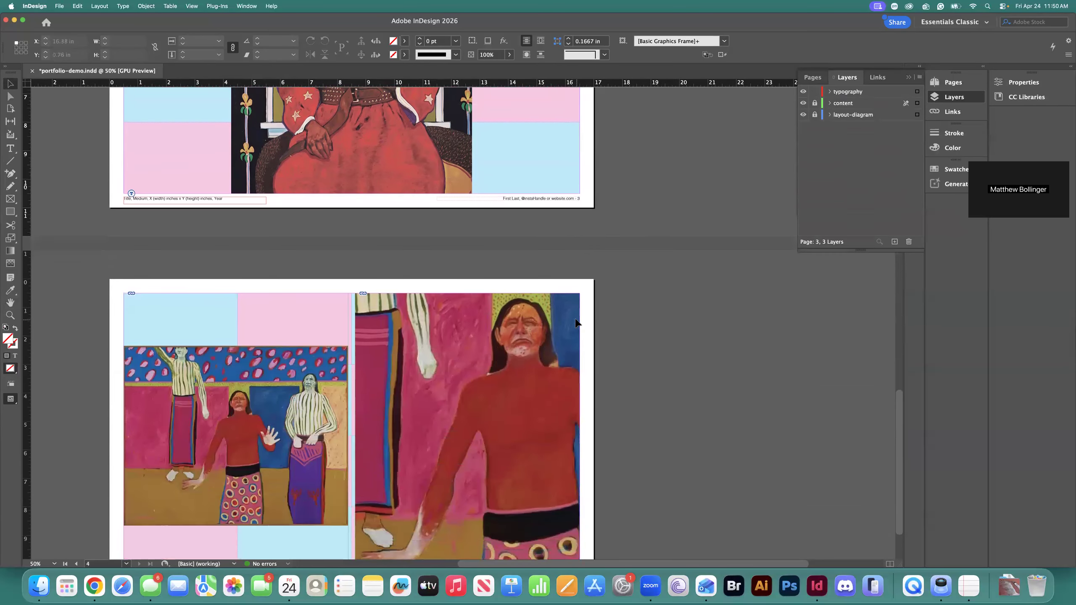
scroll(575, 323, down, 2)
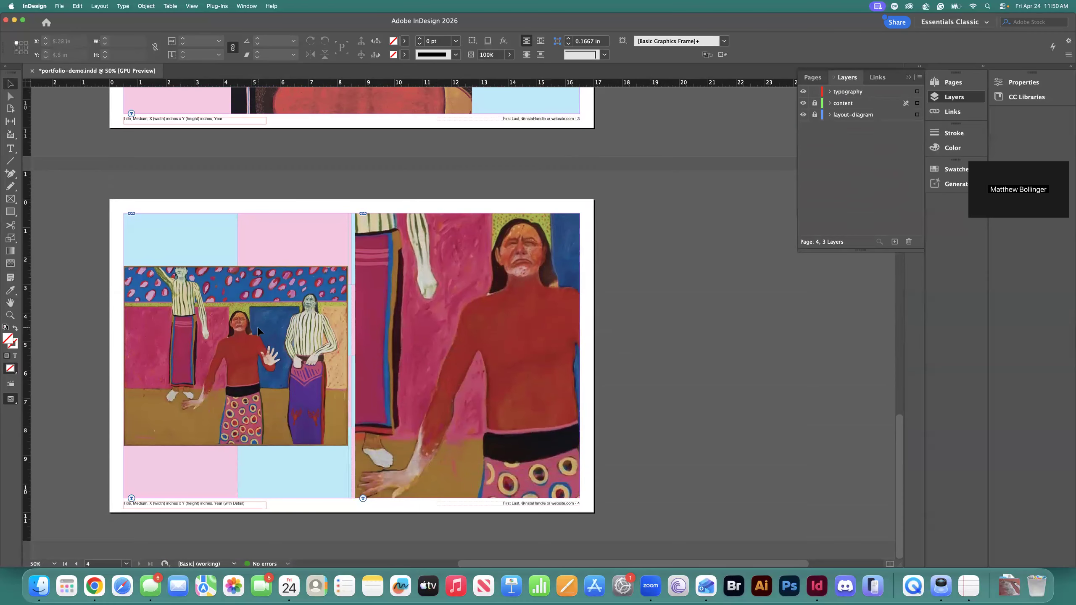
Step: Replace "Phasellus dolor. Maecenas vestibulum mollis" at the end of page 2's artist statement with "This is some changed text." and save the document
scroll(651, 247, up, 1)
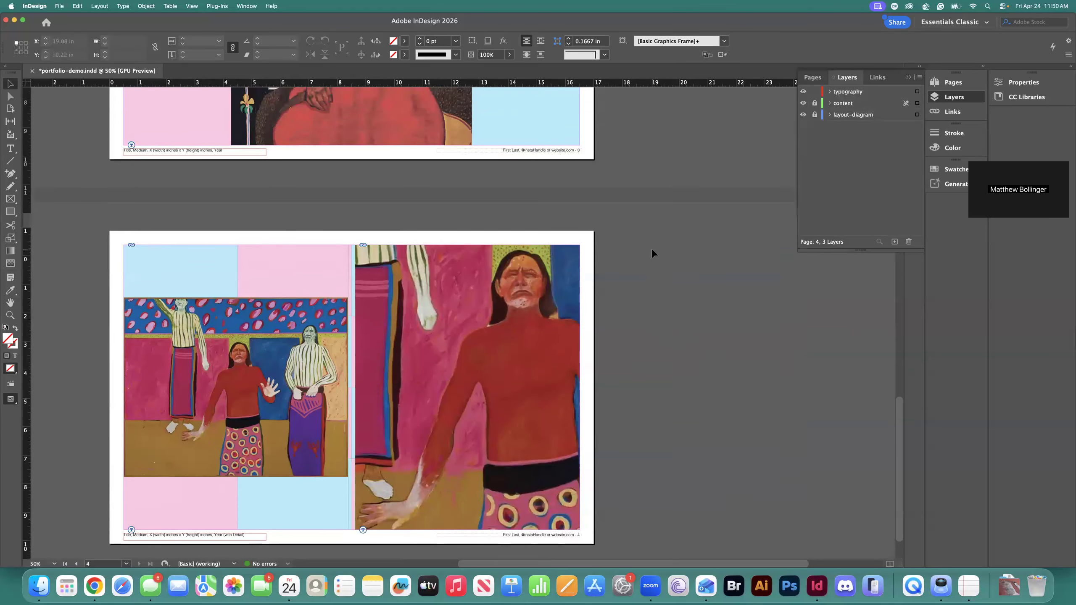
scroll(653, 253, up, 10)
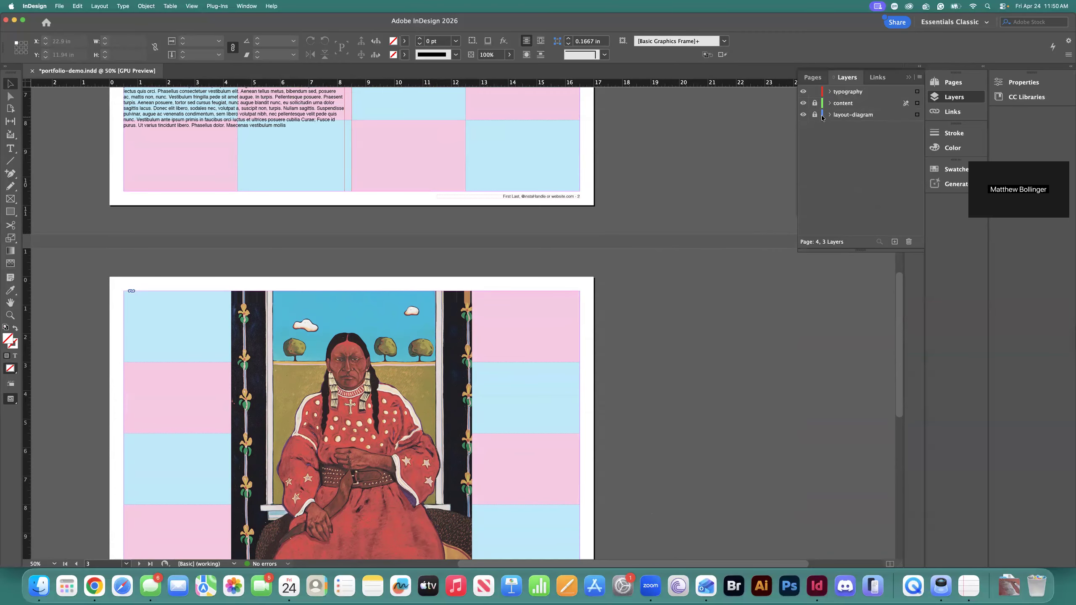
scroll(644, 152, up, 7)
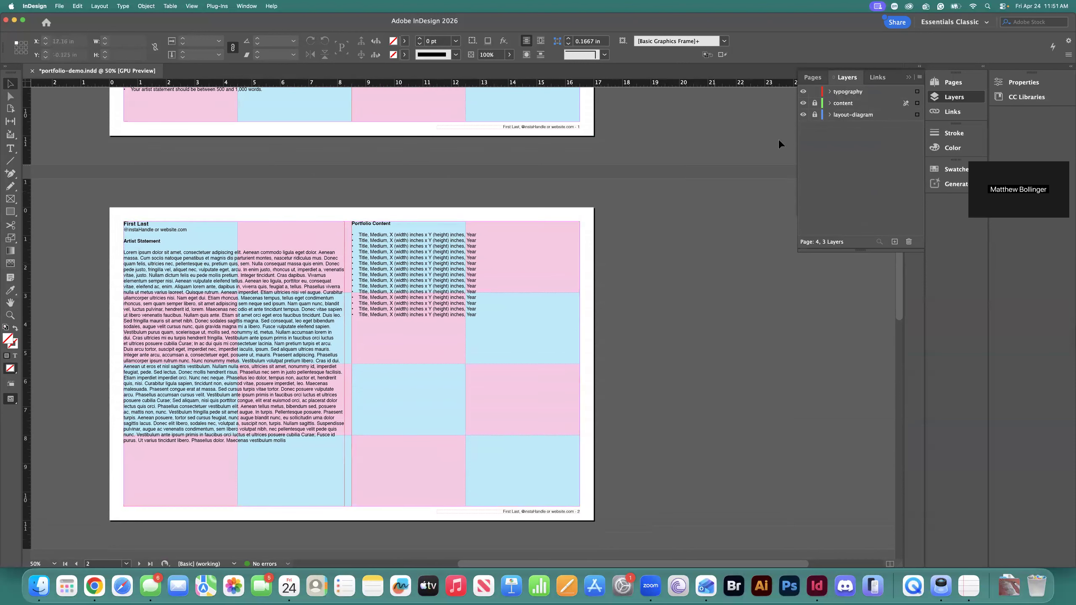
double_click(291, 274)
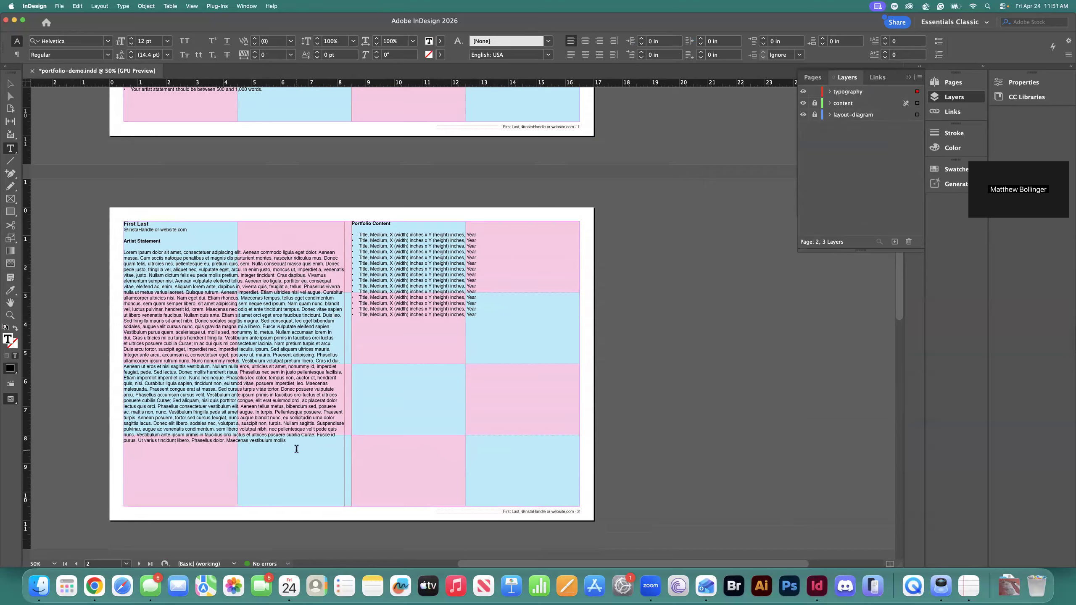
drag(287, 441, 192, 441)
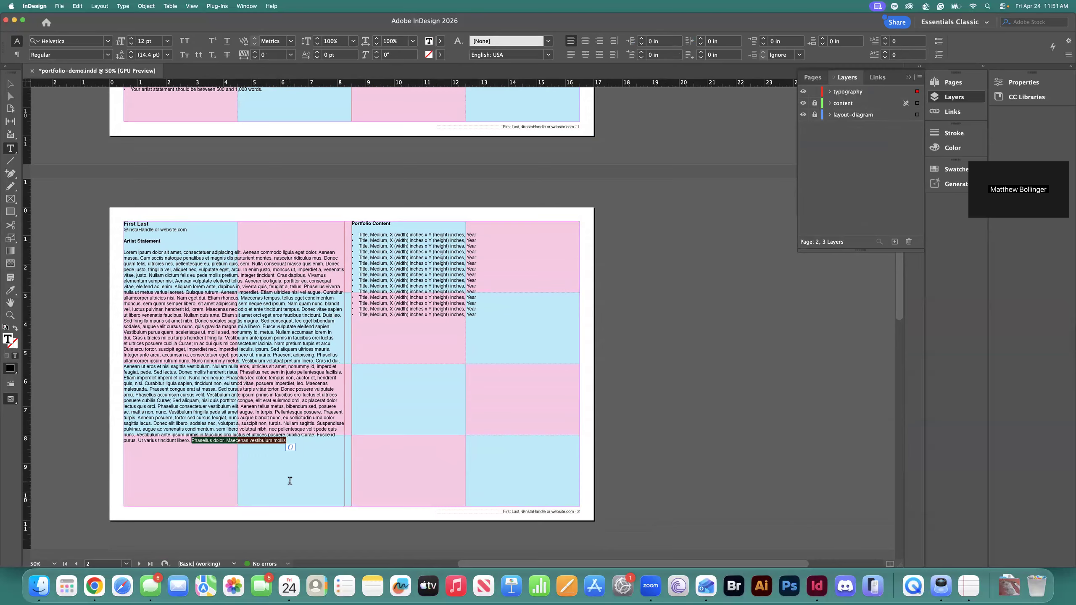
text(This is some c)
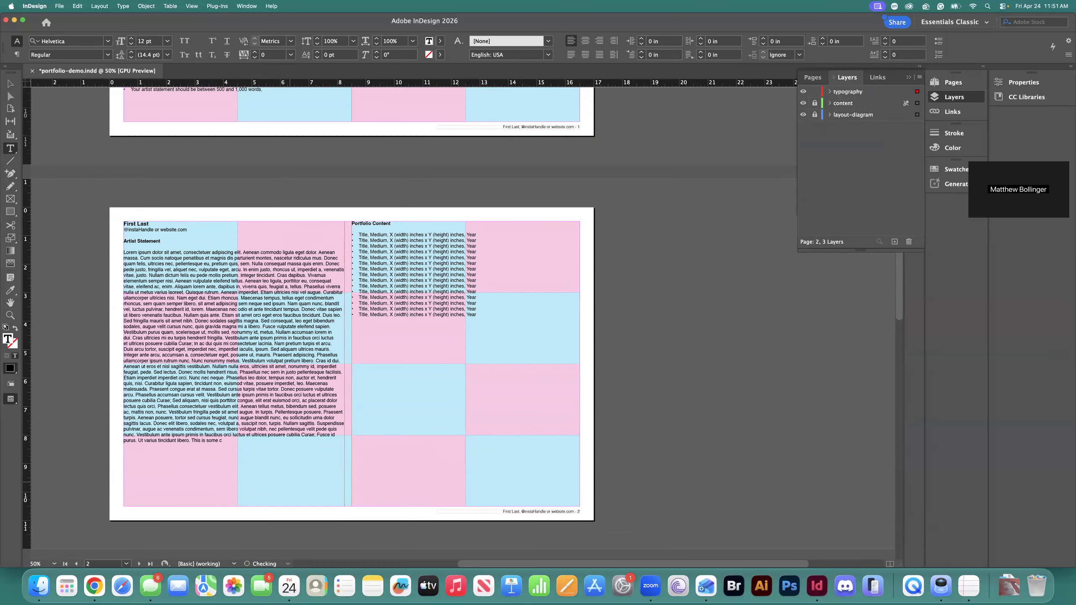
text(hanged text.)
key(super+s)
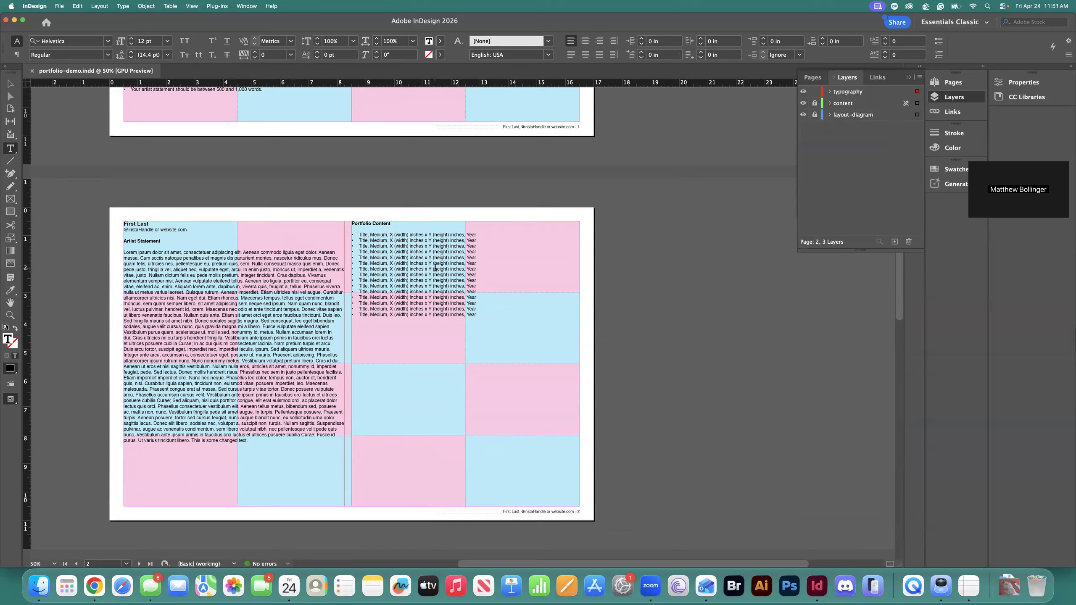
Step: Duplicate the last "Title, Medium, X (width) inches x Y (height) inches, Year" entry as a new bullet at the end of page 2's Portfolio Content list
click(471, 316)
drag(471, 315, 358, 315)
key(super+c)
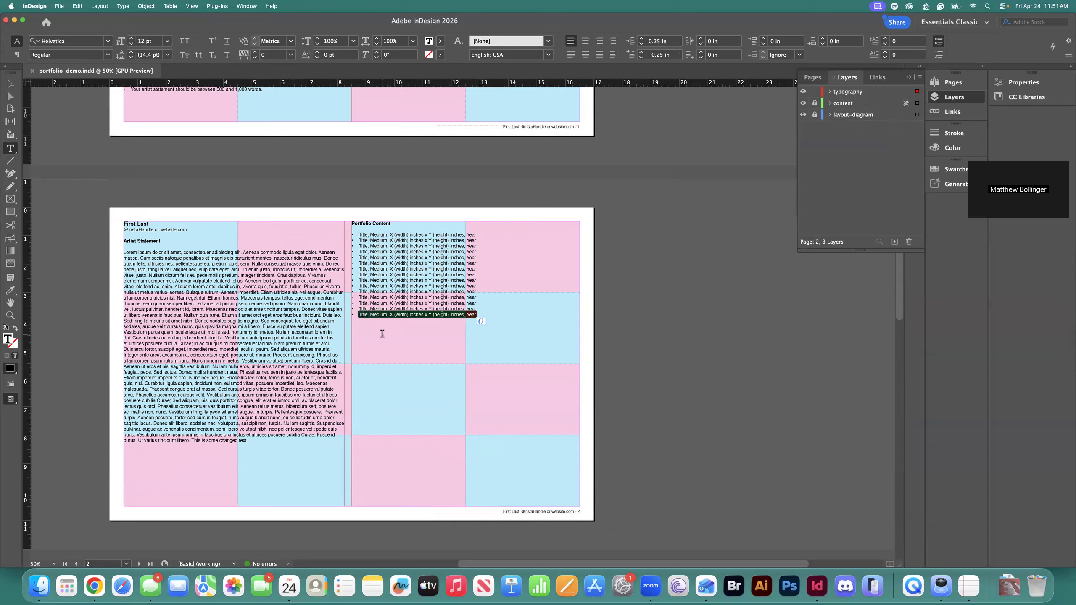
key(super)
key(super)
key(Right)
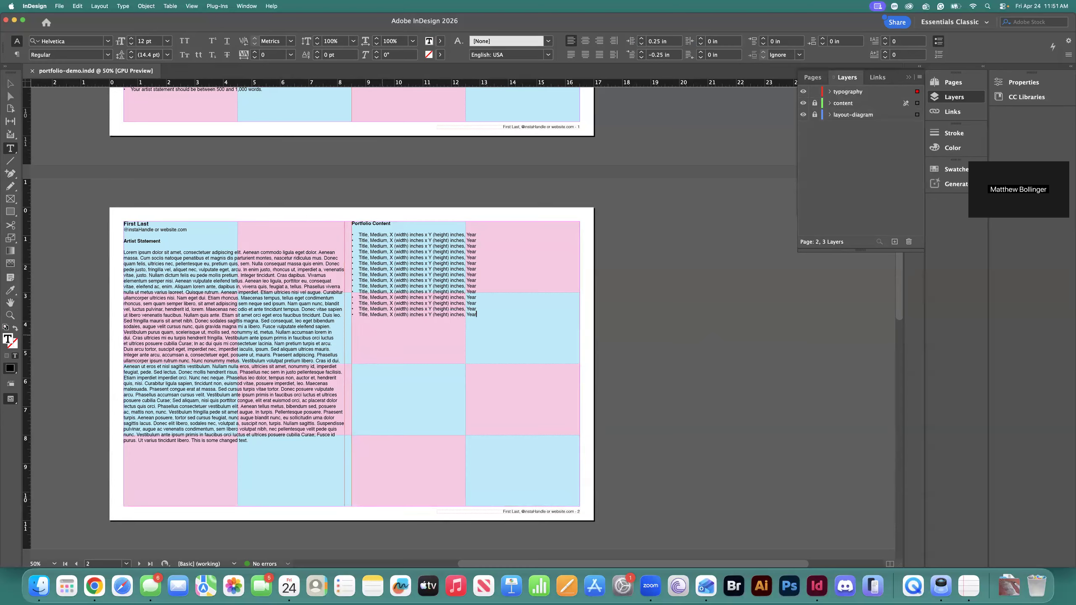
key(Return)
key(super+v)
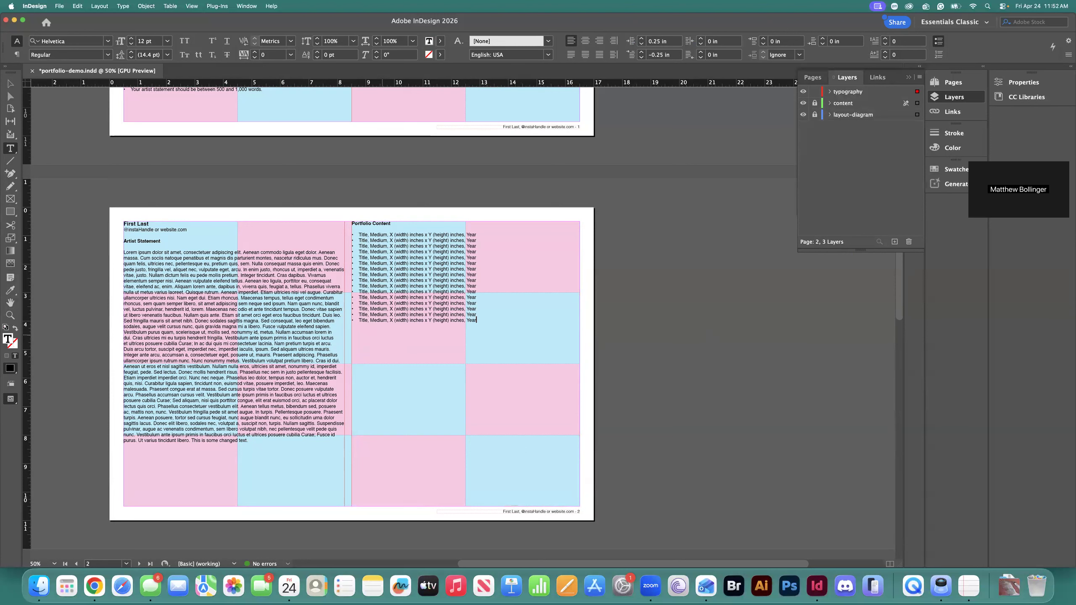
double_click(364, 321)
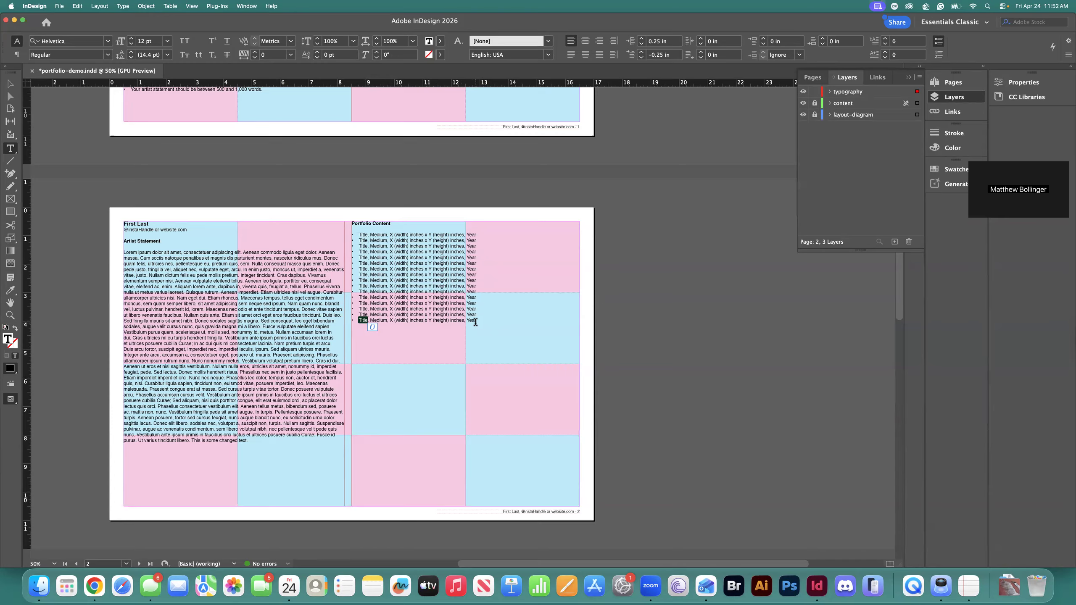
click(10, 83)
click(191, 195)
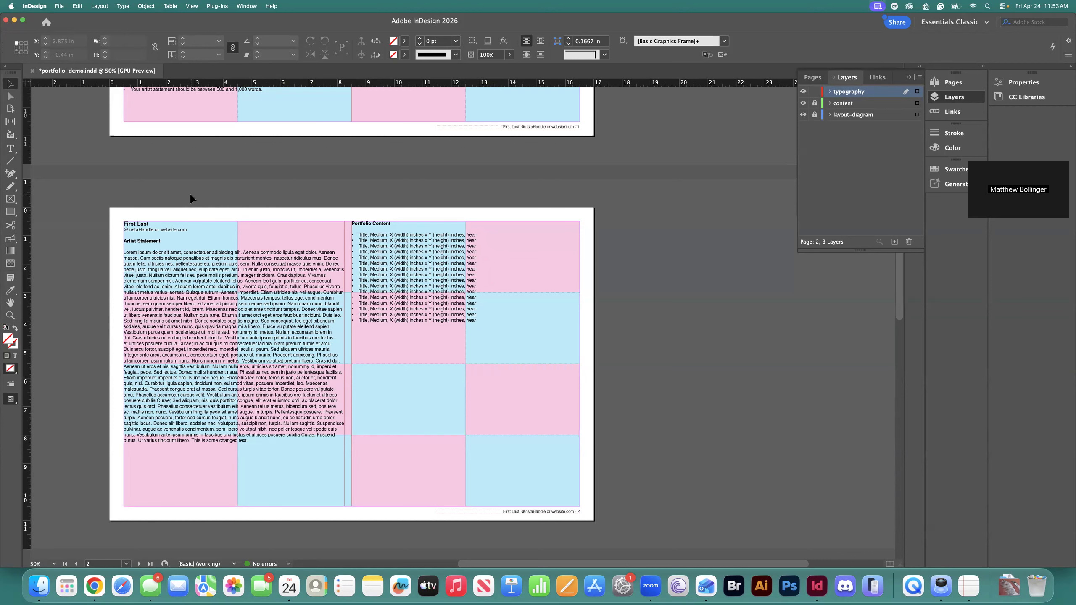
Step: Examine the artist statement prompt on page 1 and the artist statement and content list on page 2 at 75% zoom
scroll(203, 259, up, 5)
scroll(203, 263, up, 1)
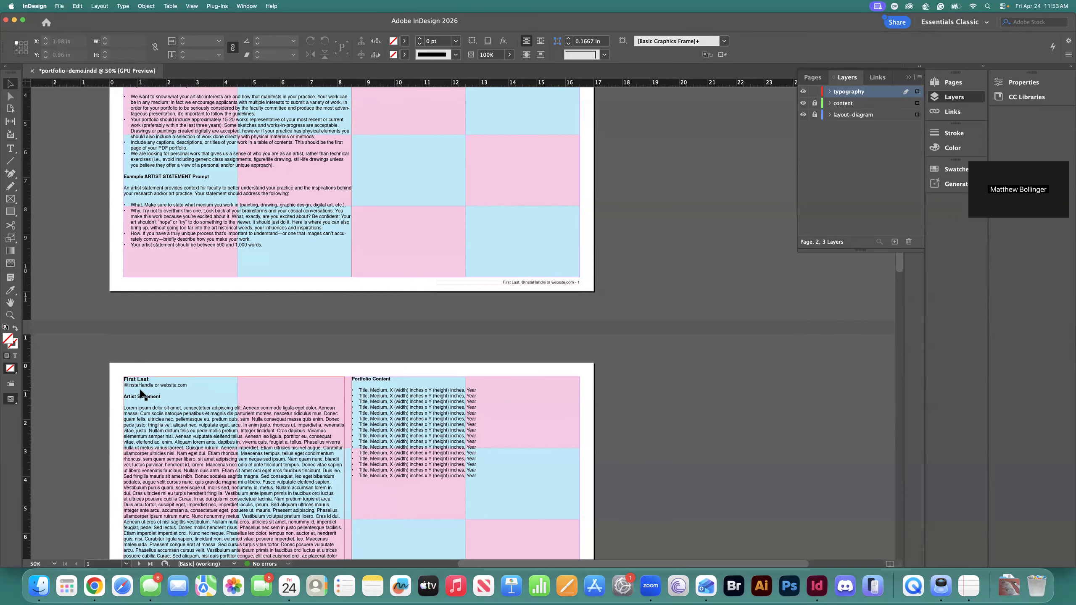
key(super+equal)
scroll(142, 390, left, 5)
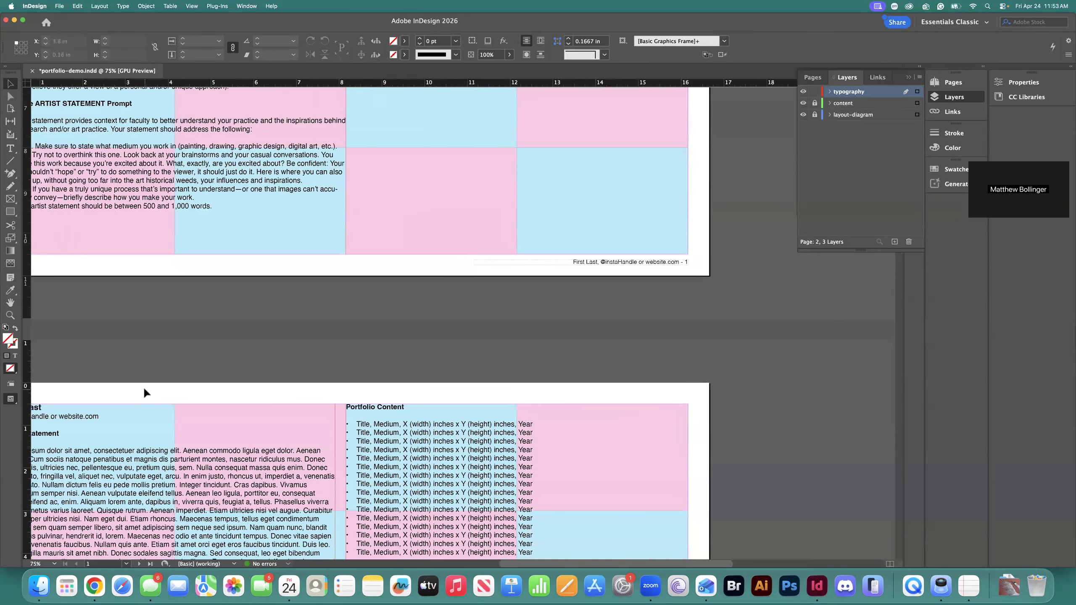
scroll(144, 391, down, 3)
scroll(144, 390, down, 2)
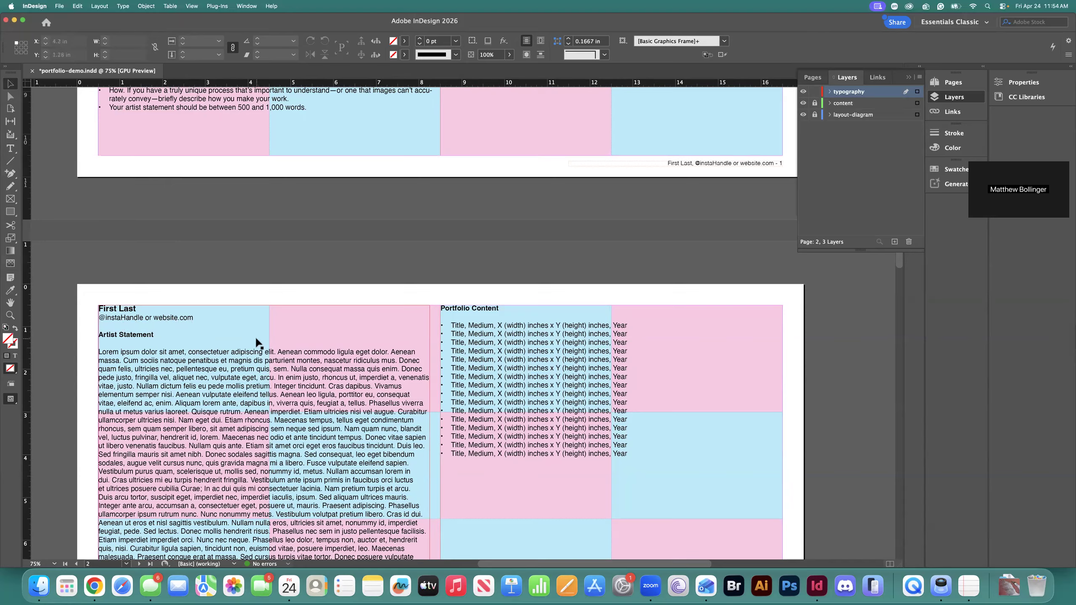
scroll(217, 351, up, 10)
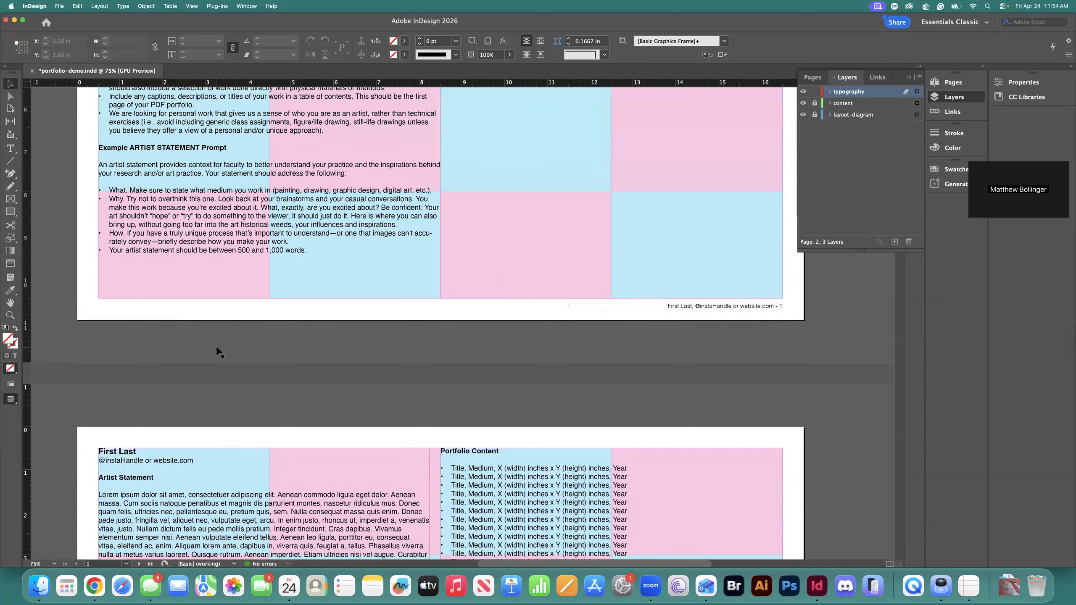
scroll(217, 351, down, 14)
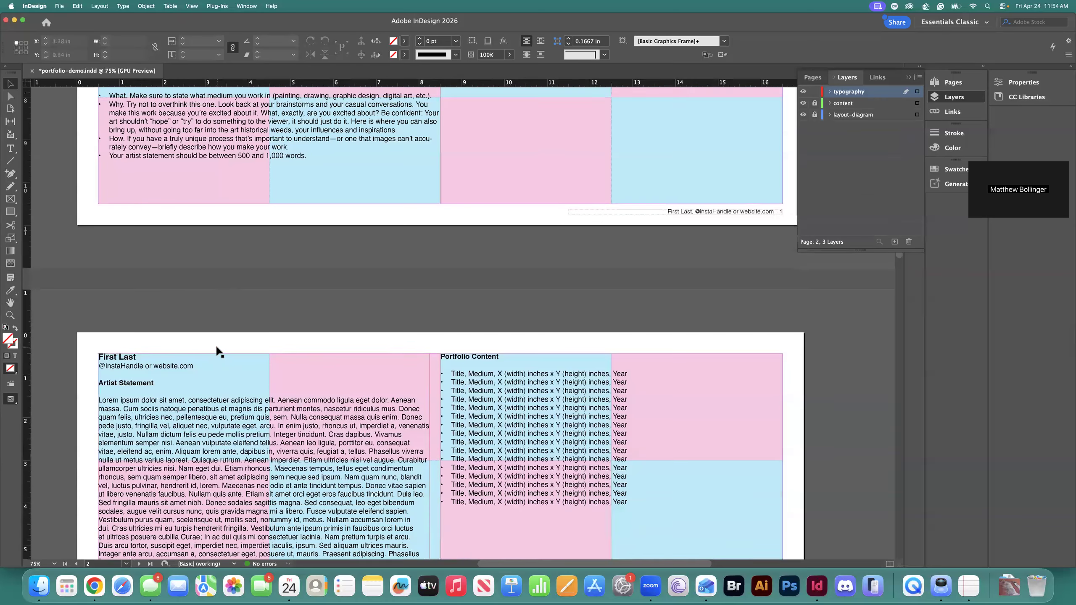
scroll(217, 350, down, 7)
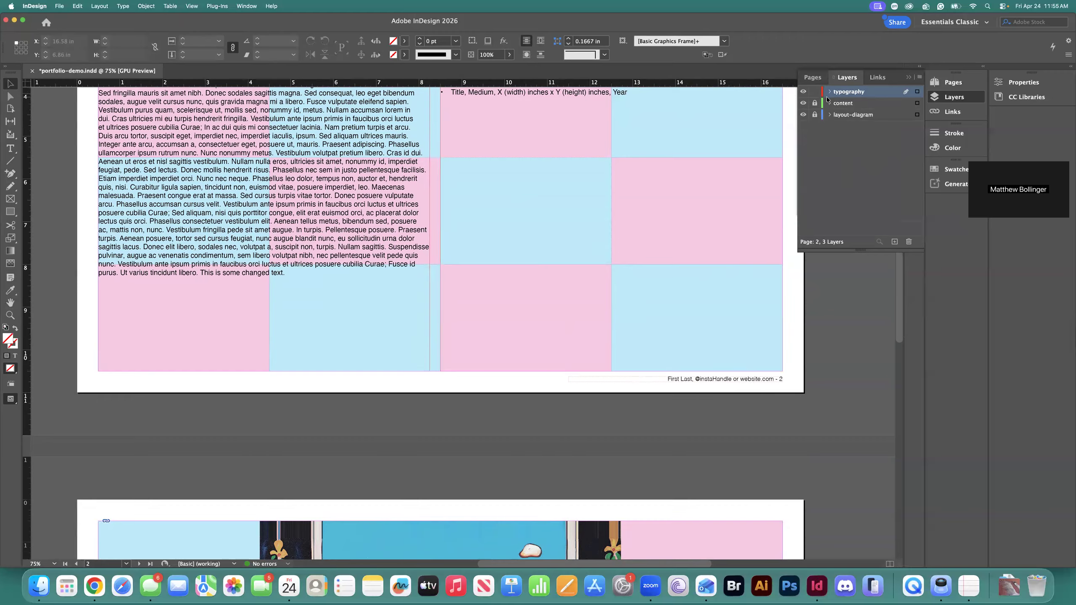
Step: Open the A-Parent page, highlight its footer's name placeholder and page number marker, and check the same footer on page 1
click(812, 78)
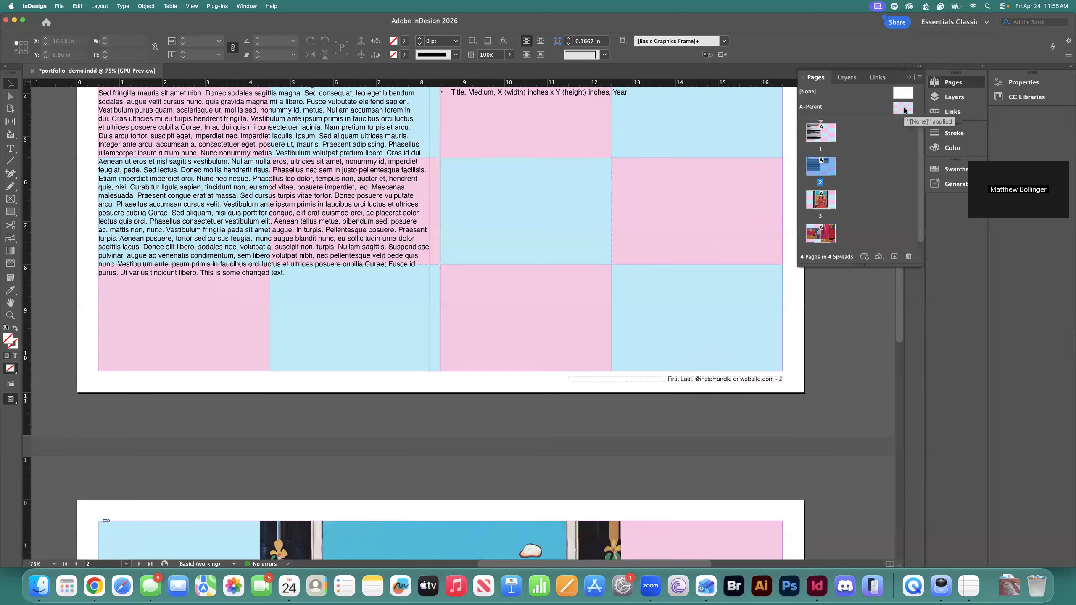
double_click(903, 108)
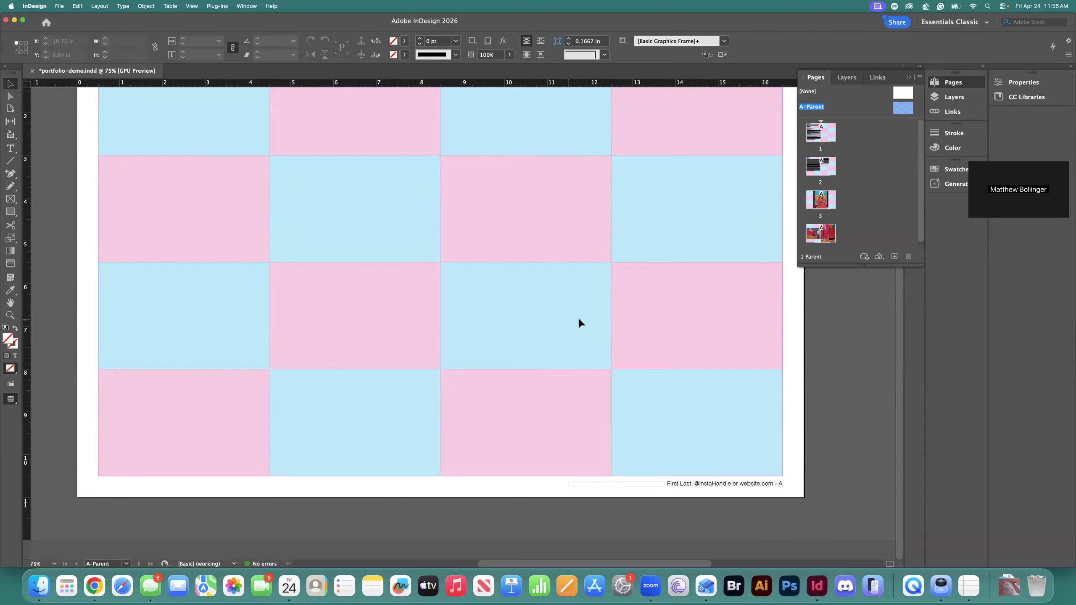
double_click(701, 485)
drag(691, 484, 669, 490)
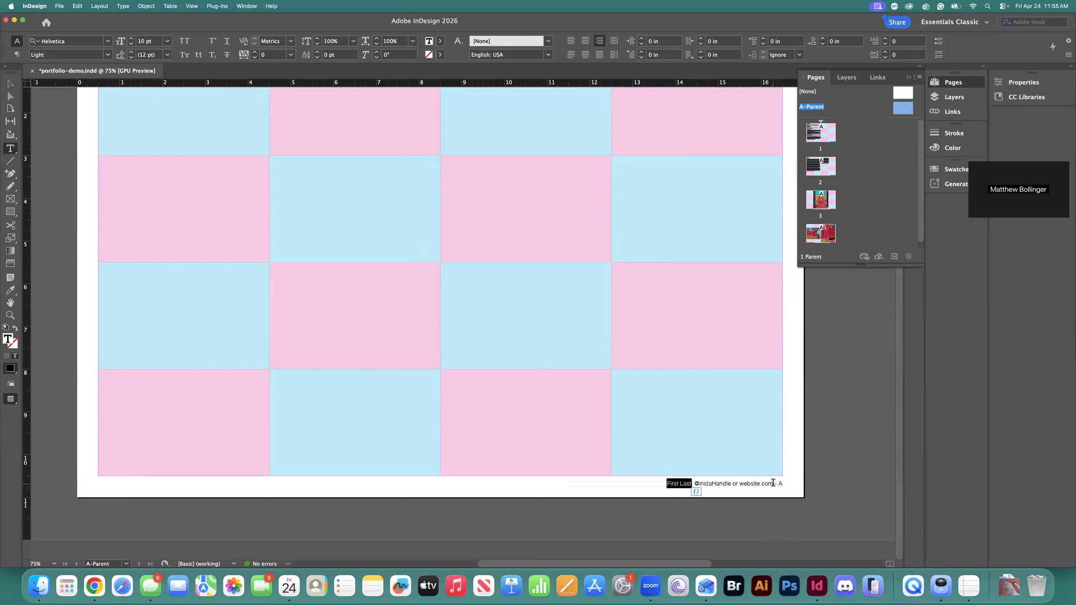
drag(784, 484, 773, 484)
double_click(823, 138)
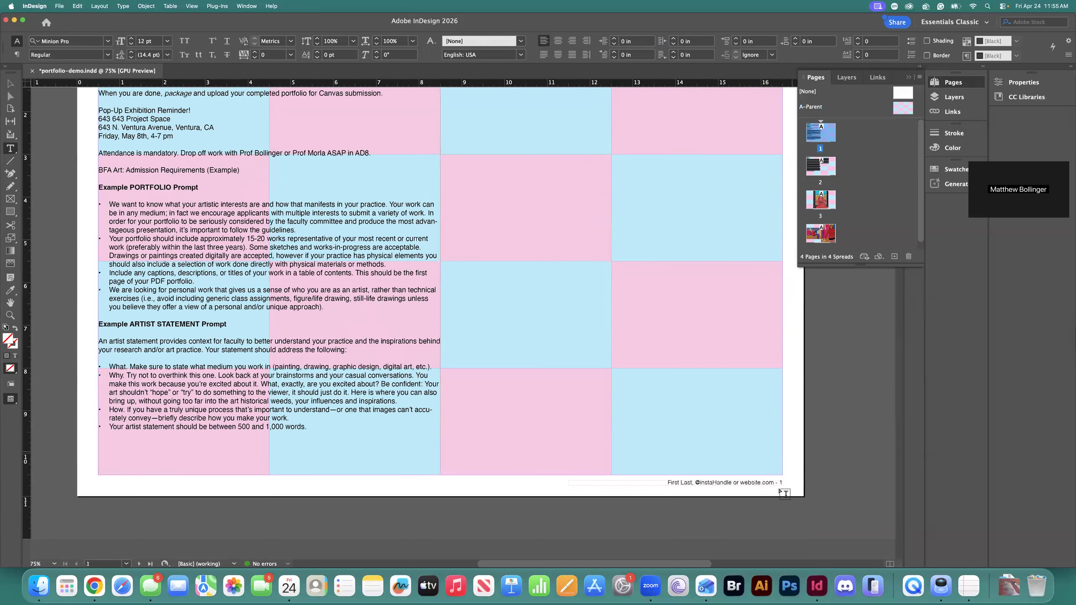
Step: Go to page 3, inspect the artwork caption's text frame and placeholder text, and compare it with the caption on page 4
double_click(822, 201)
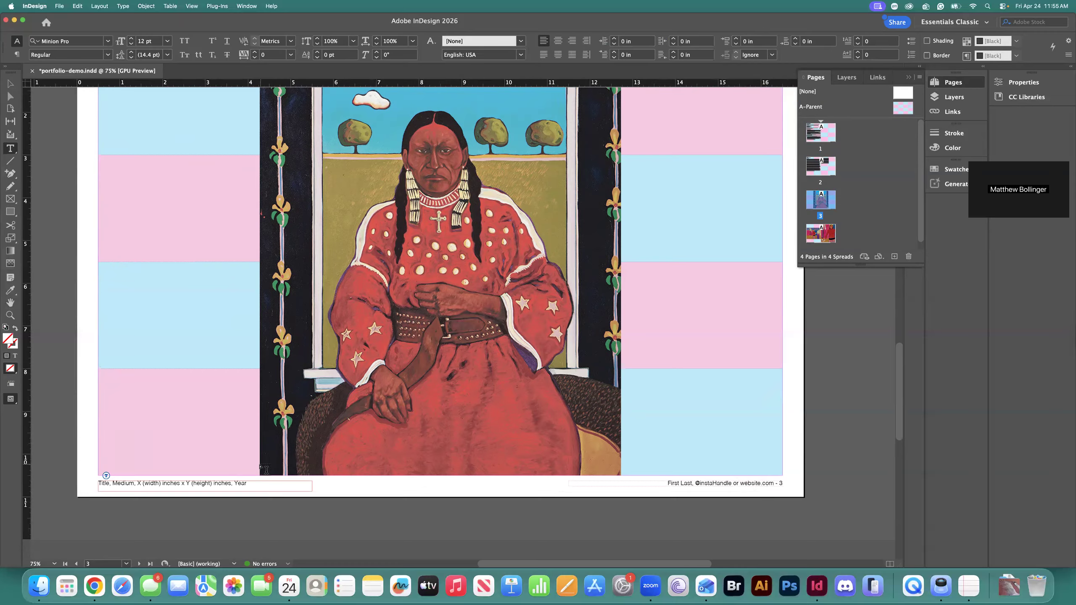
key(v)
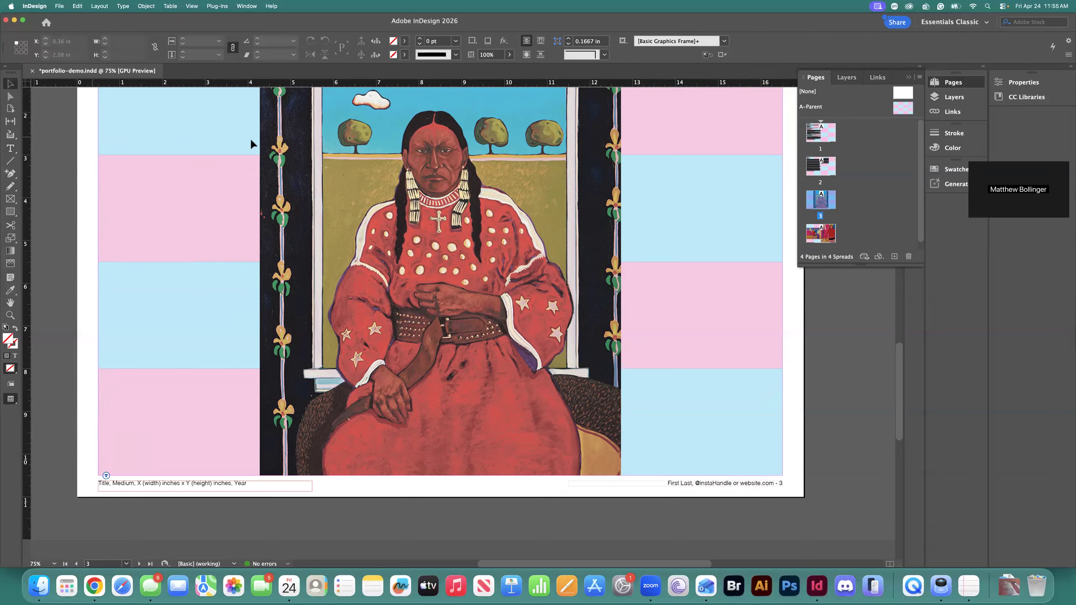
click(248, 491)
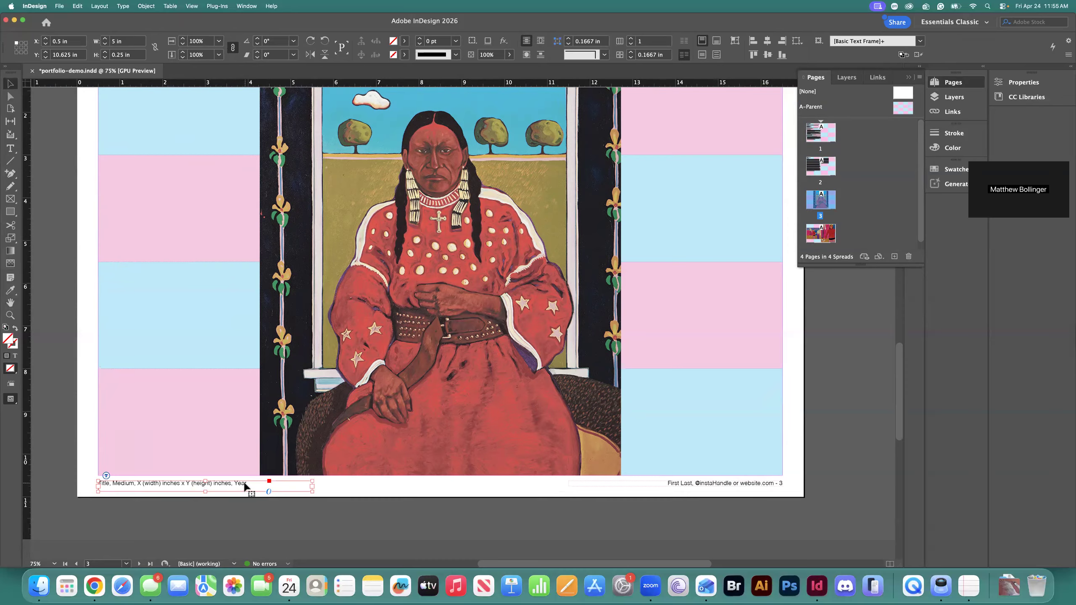
click(236, 518)
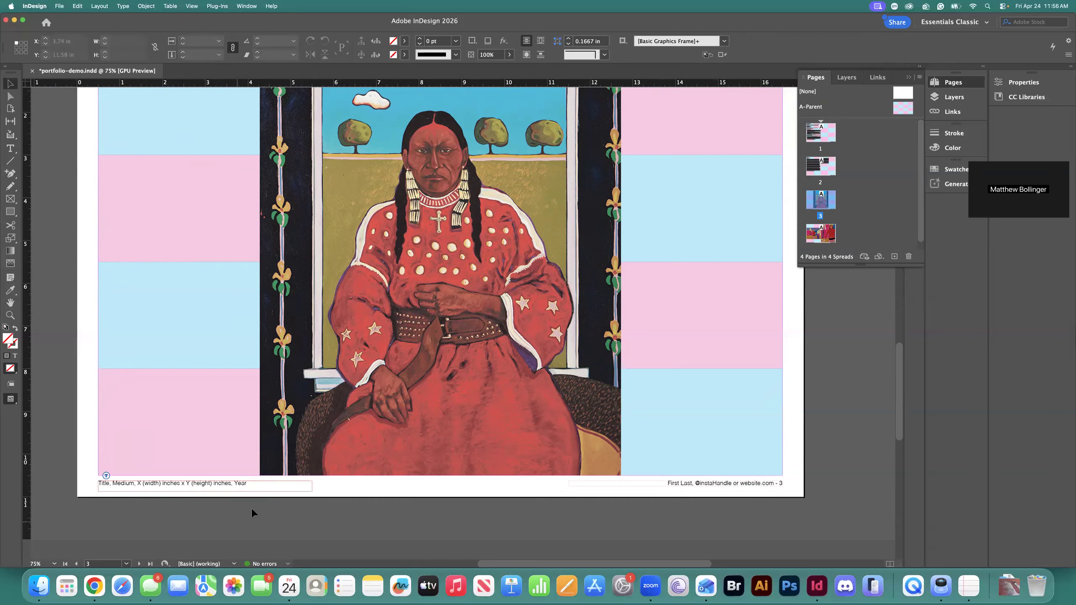
click(233, 483)
double_click(233, 482)
drag(247, 483, 97, 484)
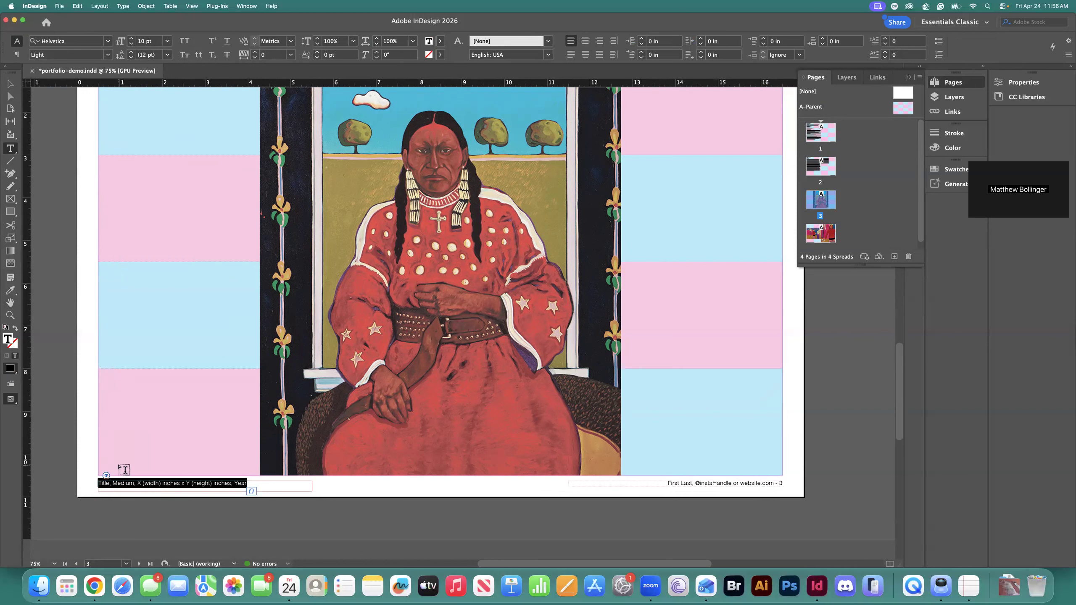
click(11, 86)
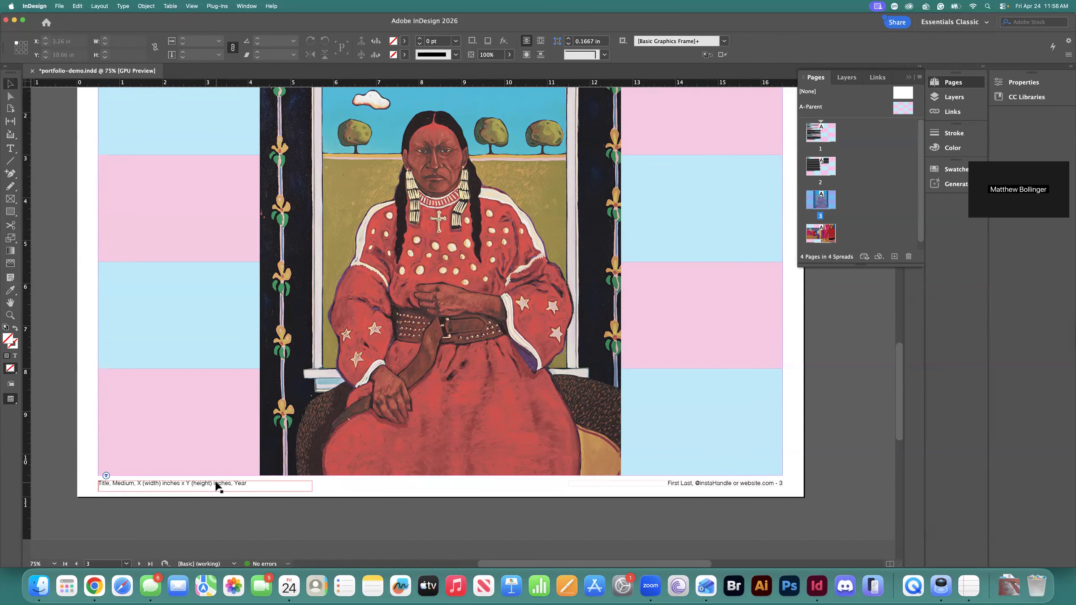
scroll(216, 484, down, 15)
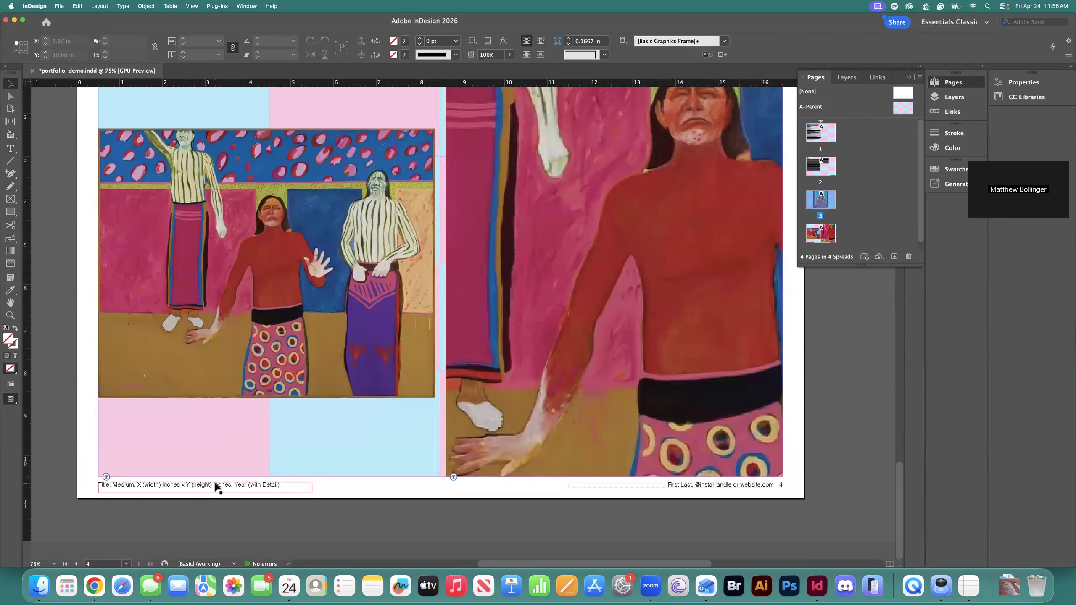
scroll(216, 488, up, 20)
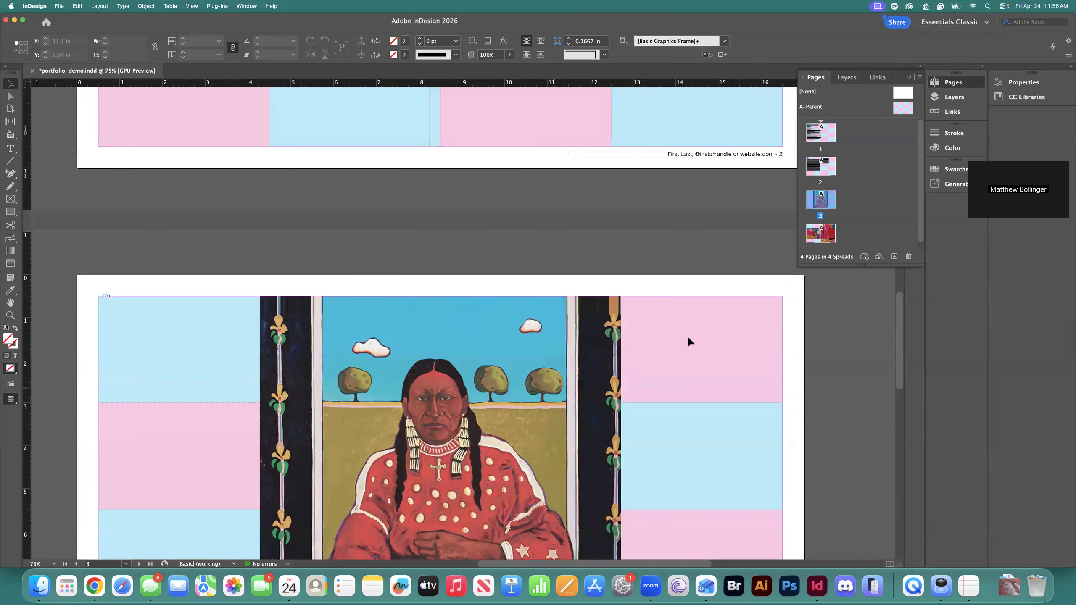
Step: Add a new A-Parent page at the end of the document and move it between page 3 and the existing page 4
scroll(853, 190, down, 1)
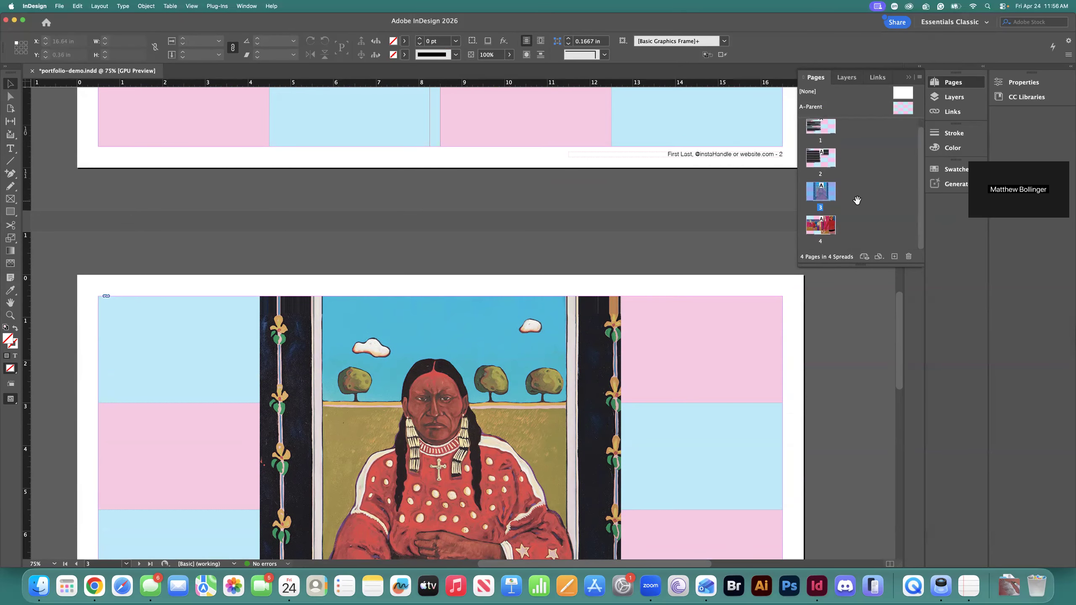
scroll(858, 200, up, 1)
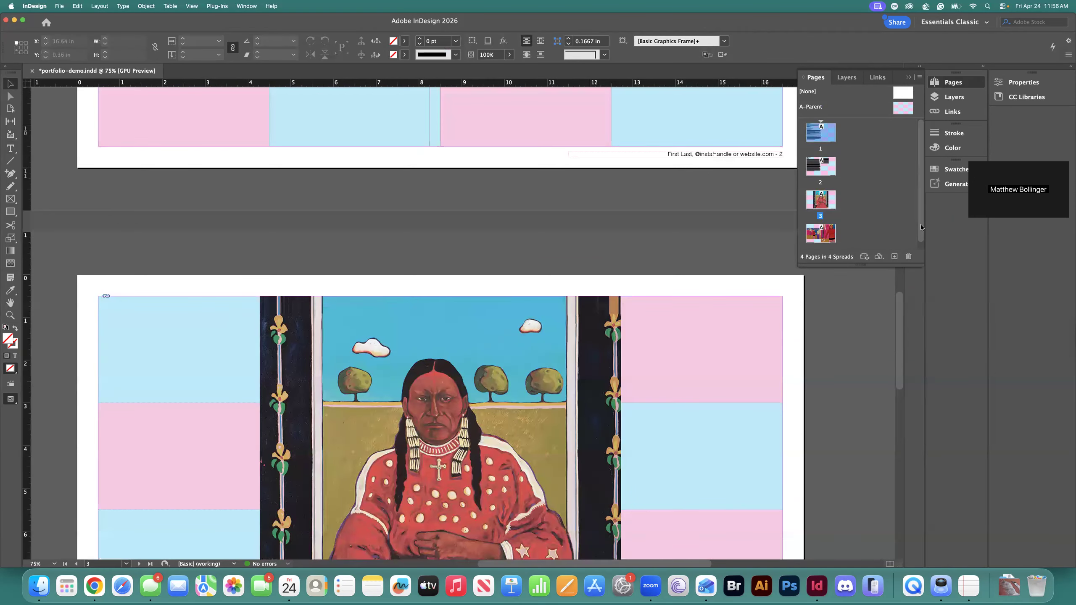
scroll(863, 201, down, 1)
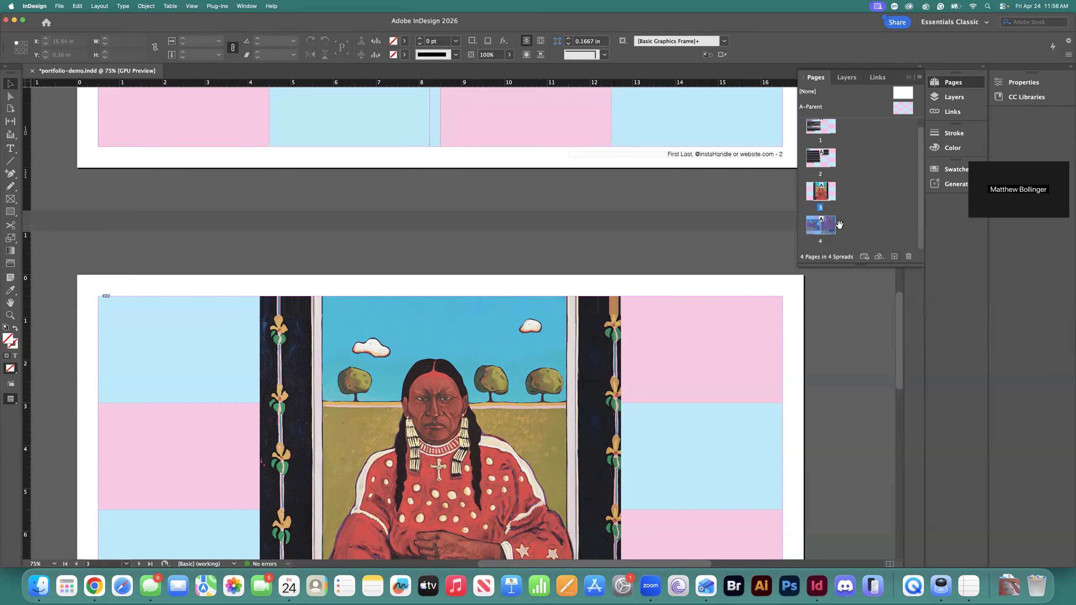
click(895, 257)
scroll(656, 188, down, 5)
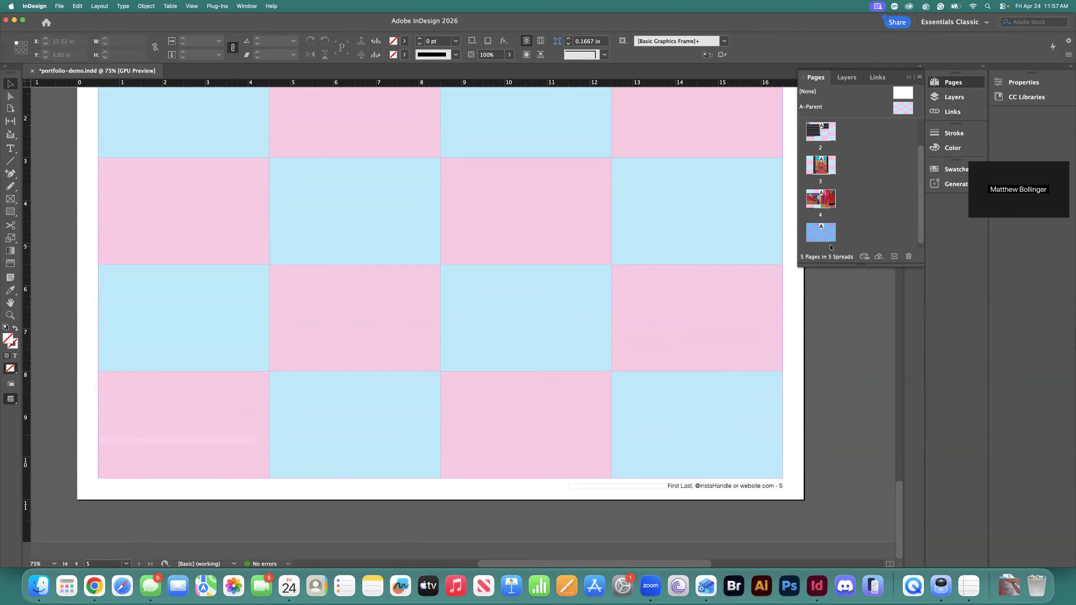
drag(821, 236, 804, 209)
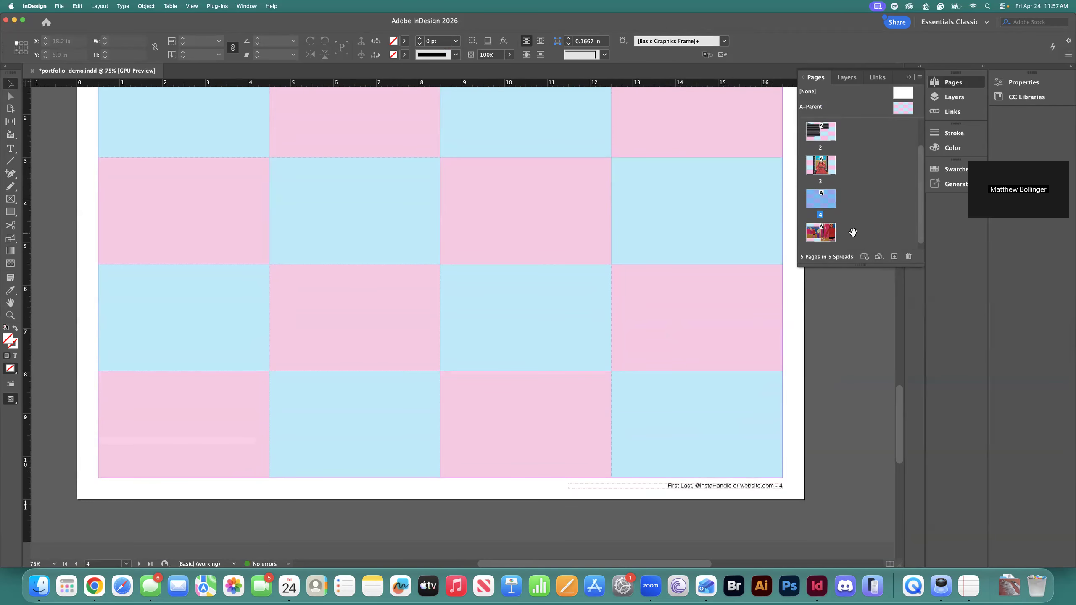